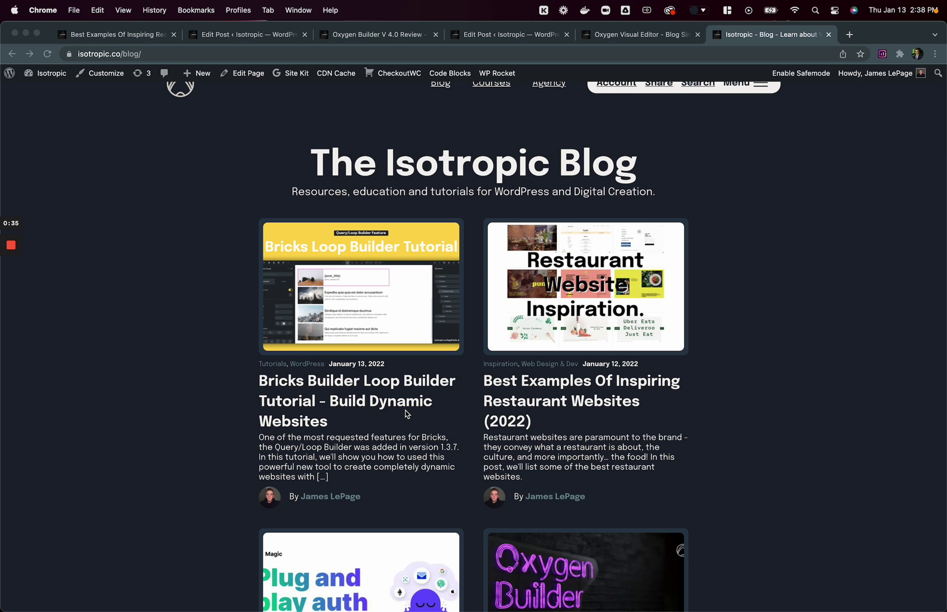
- Focus the browser and look over the Isotropic blog listing's post cards
{"action": "left_click", "coordinate": [240, 376]}
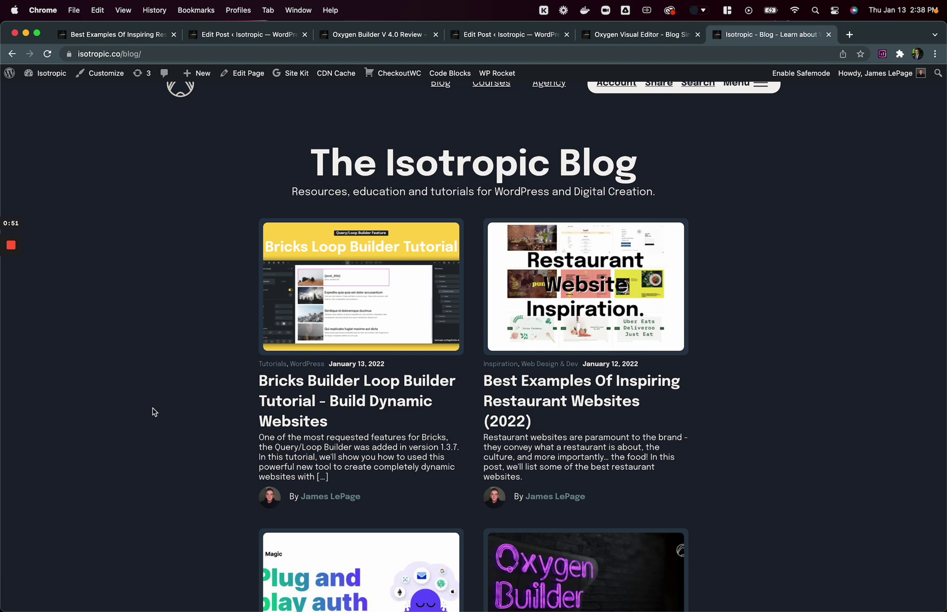
{"action": "scroll", "coordinate": [307, 191], "scroll_direction": "down", "scroll_amount": 3}
{"action": "scroll", "coordinate": [307, 192], "scroll_direction": "up", "scroll_amount": 2}
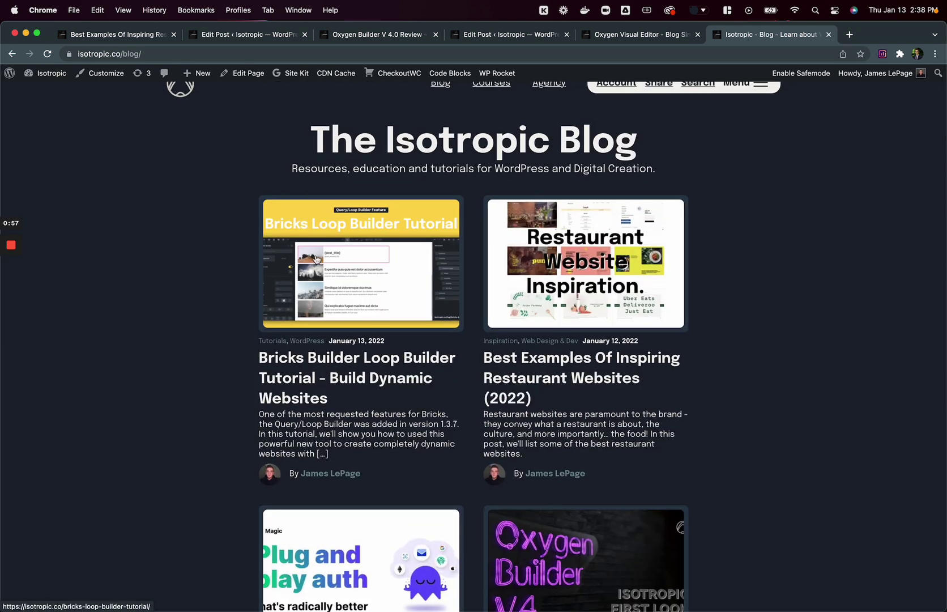
{"action": "scroll", "coordinate": [337, 388], "scroll_direction": "down", "scroll_amount": 2}
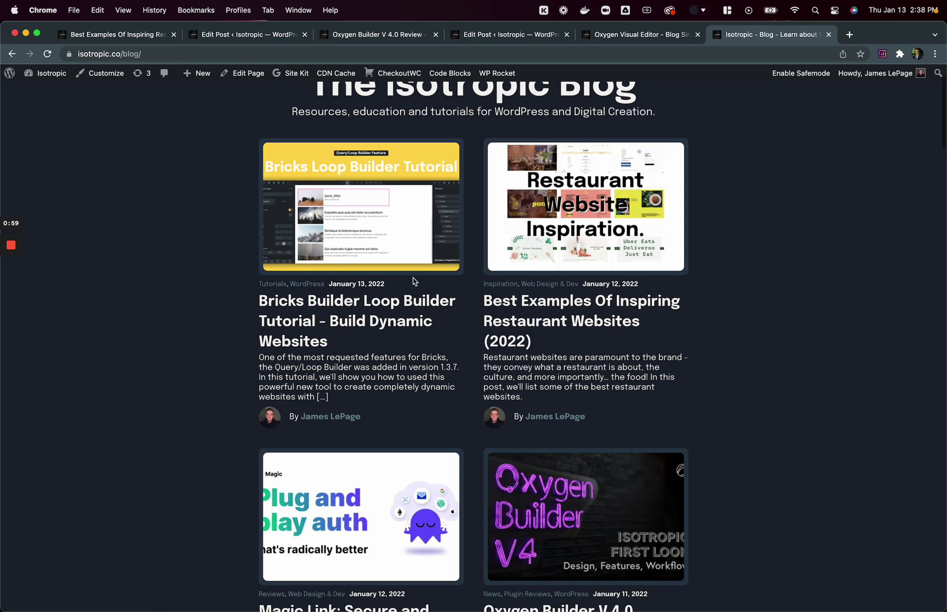
{"action": "scroll", "coordinate": [564, 323], "scroll_direction": "down", "scroll_amount": 2}
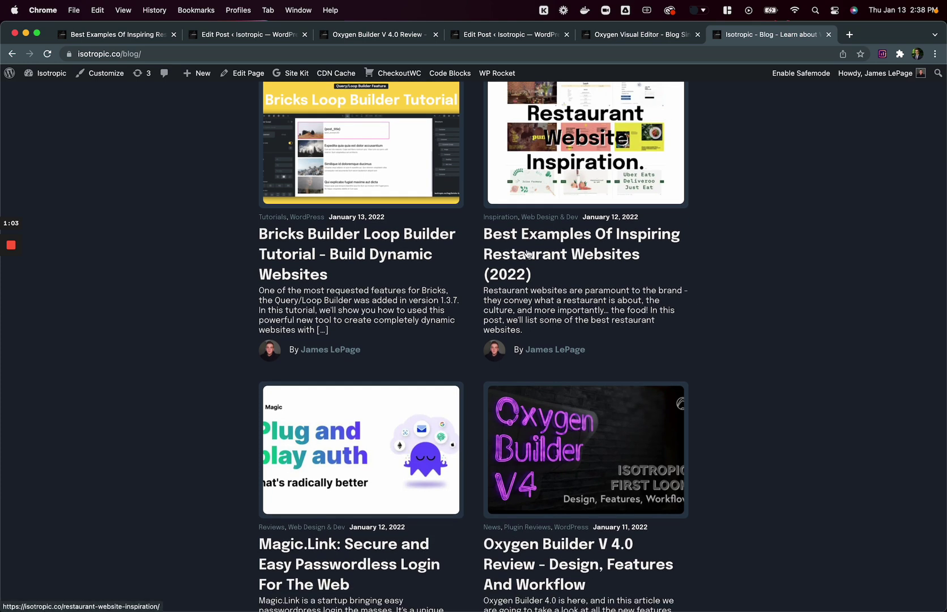
{"action": "scroll", "coordinate": [527, 253], "scroll_direction": "up", "scroll_amount": 5}
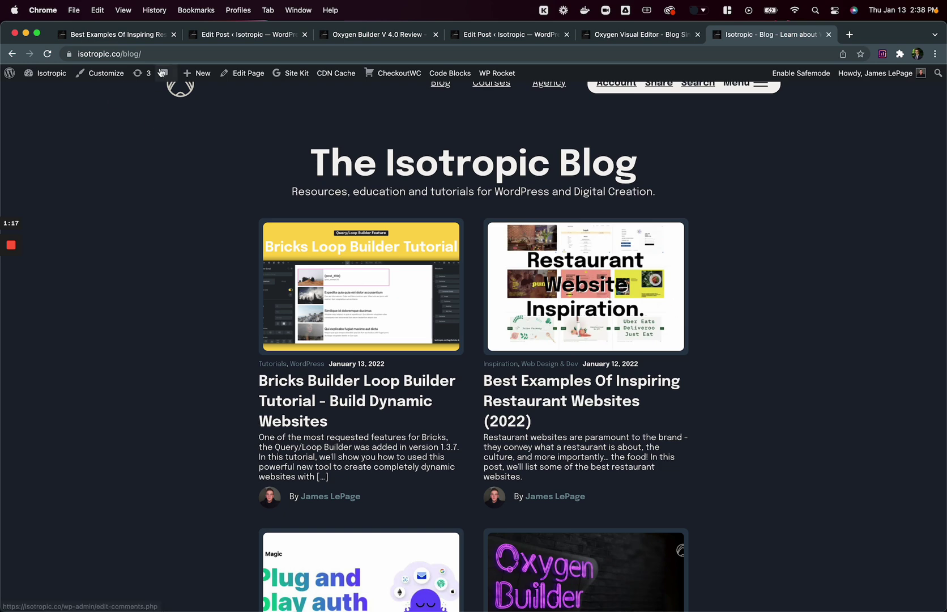
{"action": "left_click", "coordinate": [368, 34]}
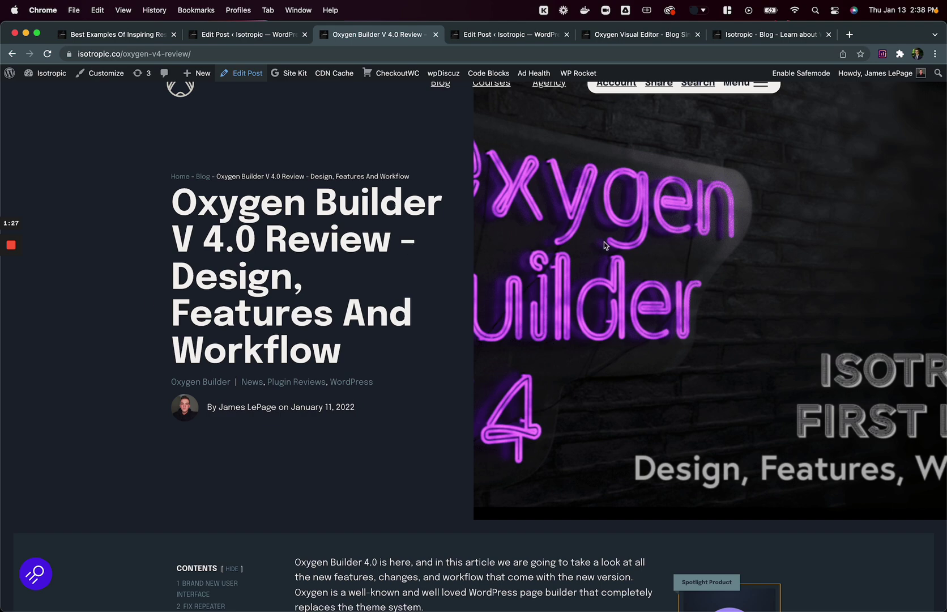
{"action": "scroll", "coordinate": [667, 286], "scroll_direction": "down", "scroll_amount": 3}
{"action": "scroll", "coordinate": [667, 286], "scroll_direction": "down", "scroll_amount": 10}
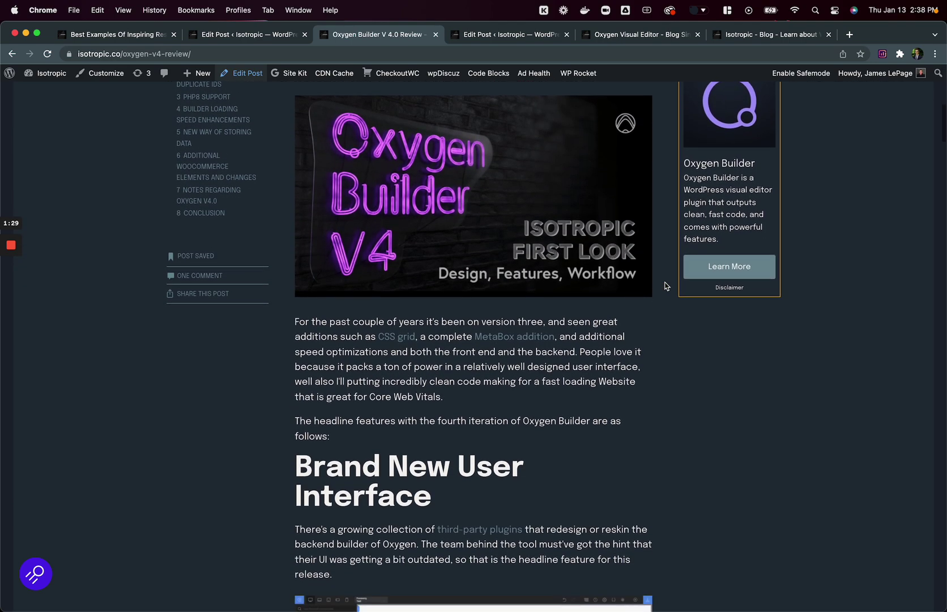
{"action": "scroll", "coordinate": [239, 477], "scroll_direction": "up", "scroll_amount": 3}
{"action": "scroll", "coordinate": [478, 277], "scroll_direction": "down", "scroll_amount": 20}
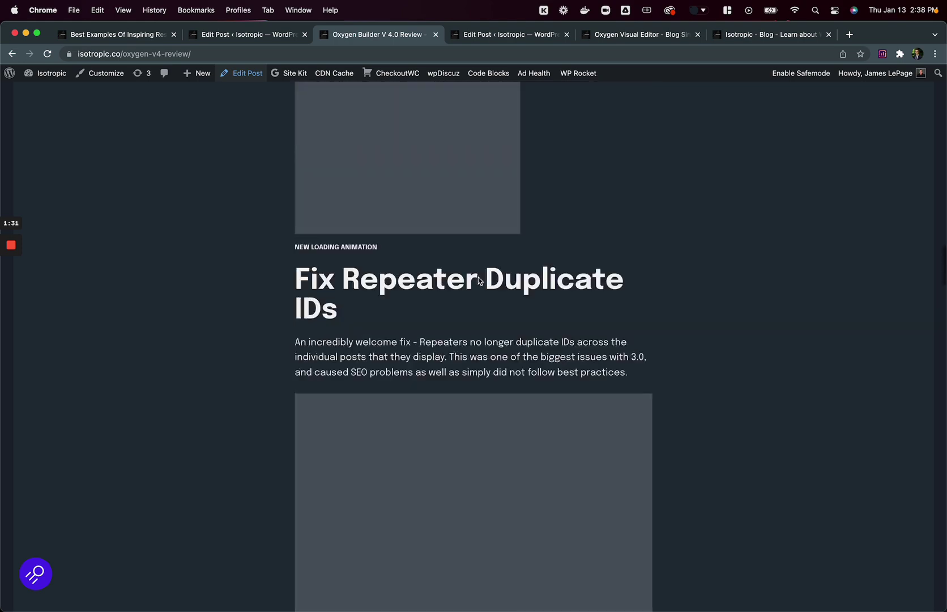
{"action": "scroll", "coordinate": [478, 279], "scroll_direction": "down", "scroll_amount": 20}
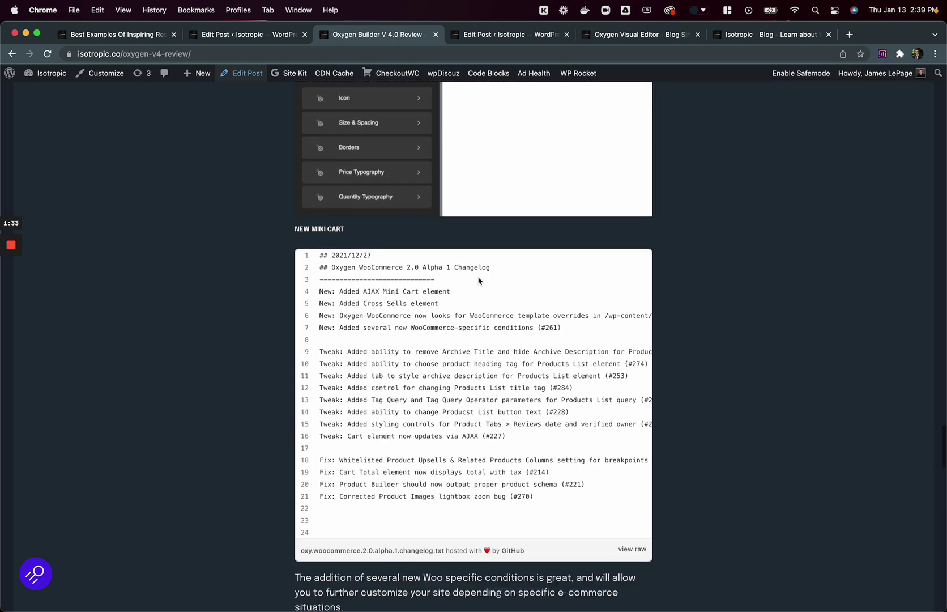
{"action": "scroll", "coordinate": [478, 280], "scroll_direction": "down", "scroll_amount": 10}
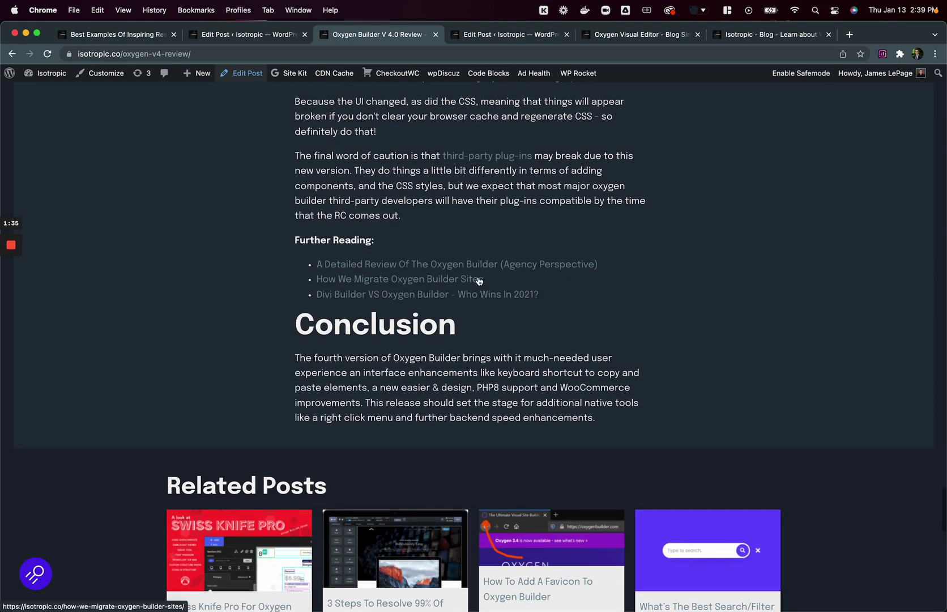
{"action": "scroll", "coordinate": [478, 279], "scroll_direction": "down", "scroll_amount": 6}
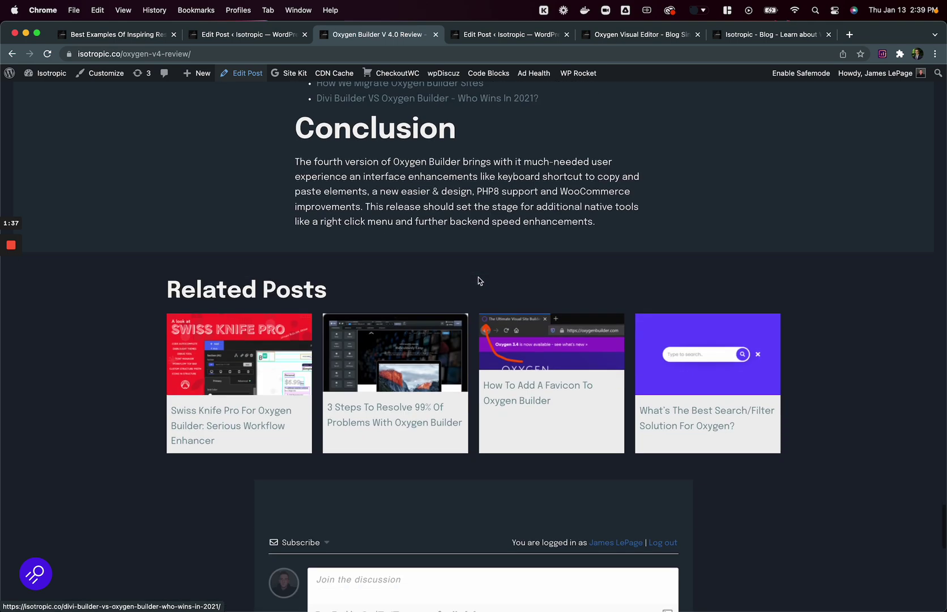
{"action": "scroll", "coordinate": [342, 267], "scroll_direction": "up", "scroll_amount": 7}
{"action": "scroll", "coordinate": [389, 246], "scroll_direction": "down", "scroll_amount": 5}
{"action": "scroll", "coordinate": [285, 285], "scroll_direction": "down", "scroll_amount": 10}
{"action": "scroll", "coordinate": [363, 538], "scroll_direction": "down", "scroll_amount": 4}
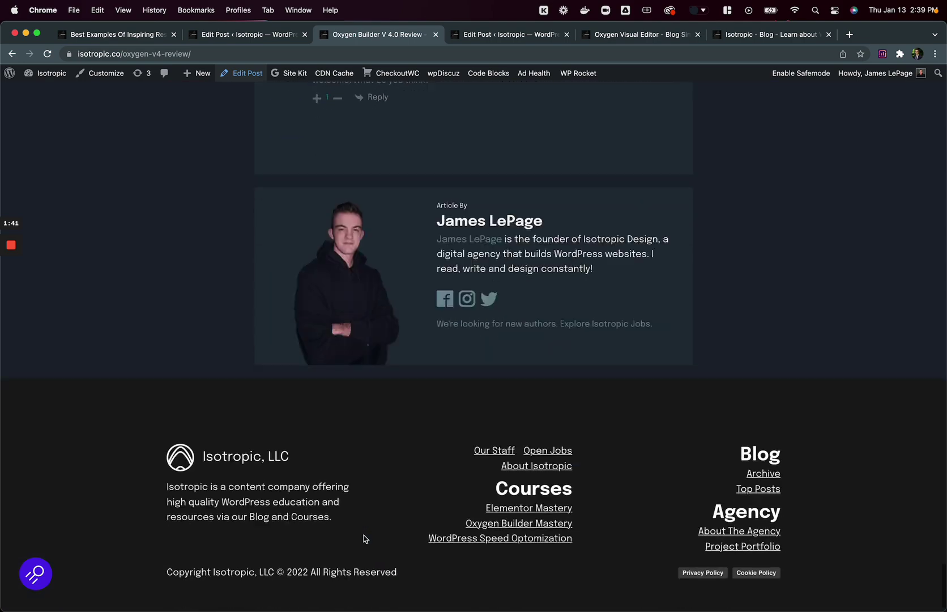
{"action": "scroll", "coordinate": [364, 539], "scroll_direction": "up", "scroll_amount": 20}
{"action": "scroll", "coordinate": [364, 539], "scroll_direction": "up", "scroll_amount": 15}
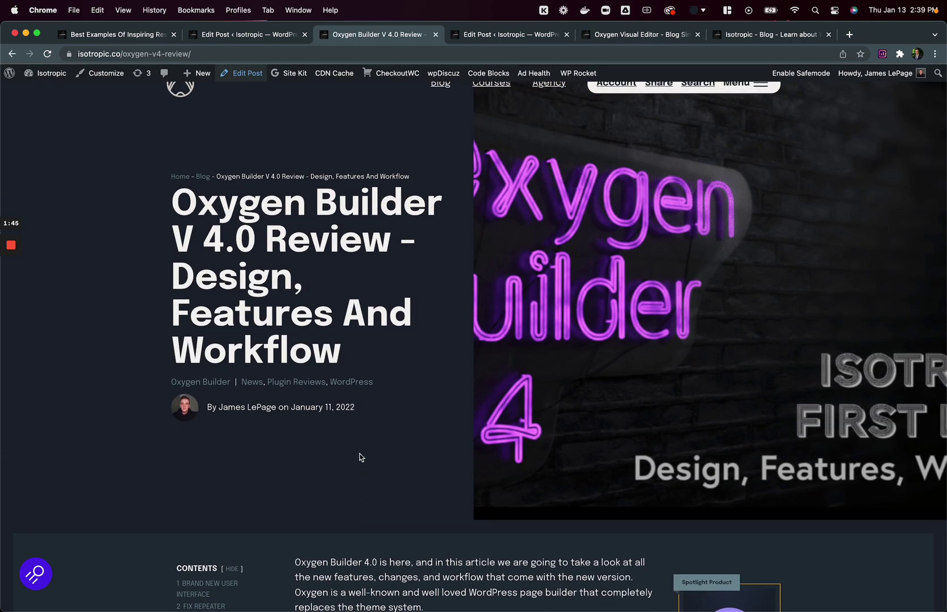
- Move the restaurant websites post tab to second place and return to it
{"action": "left_click", "coordinate": [130, 35]}
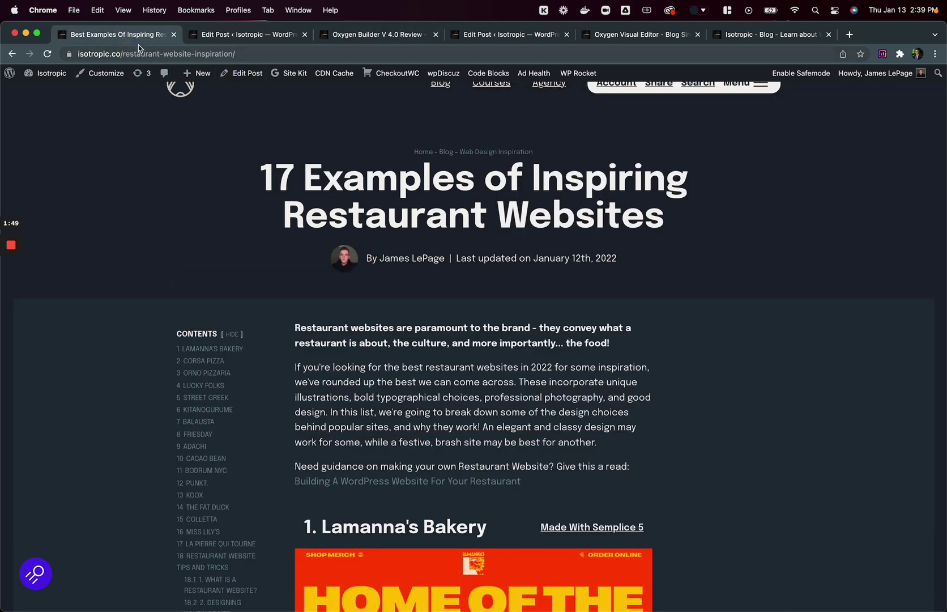
{"action": "left_click_drag", "start_coordinate": [135, 39], "coordinate": [290, 46]}
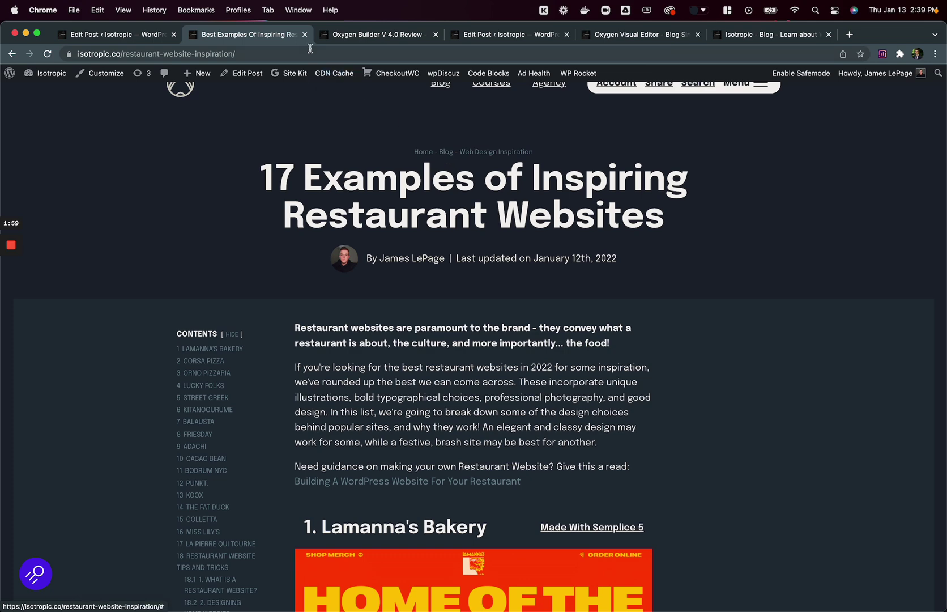
{"action": "left_click", "coordinate": [356, 34]}
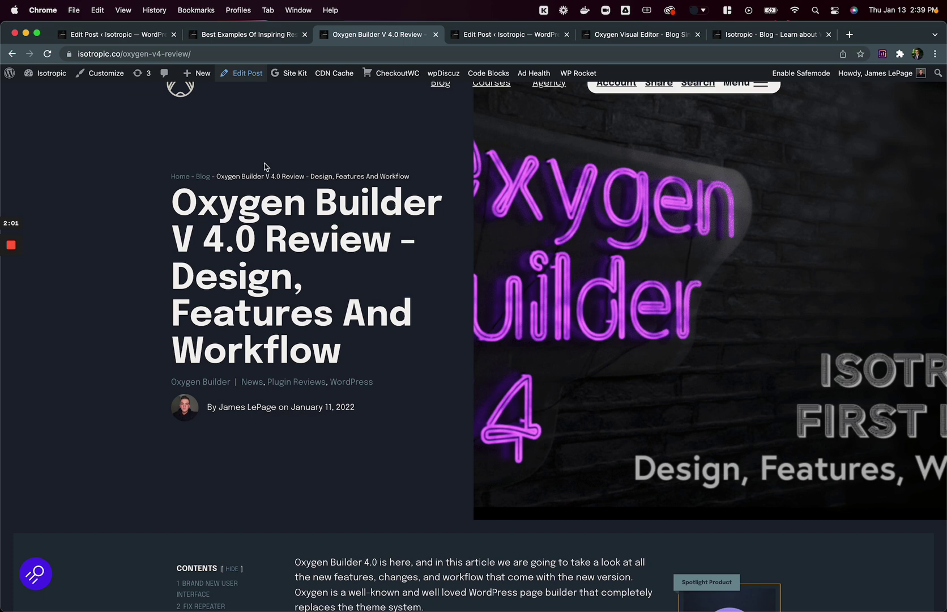
{"action": "left_click", "coordinate": [238, 34]}
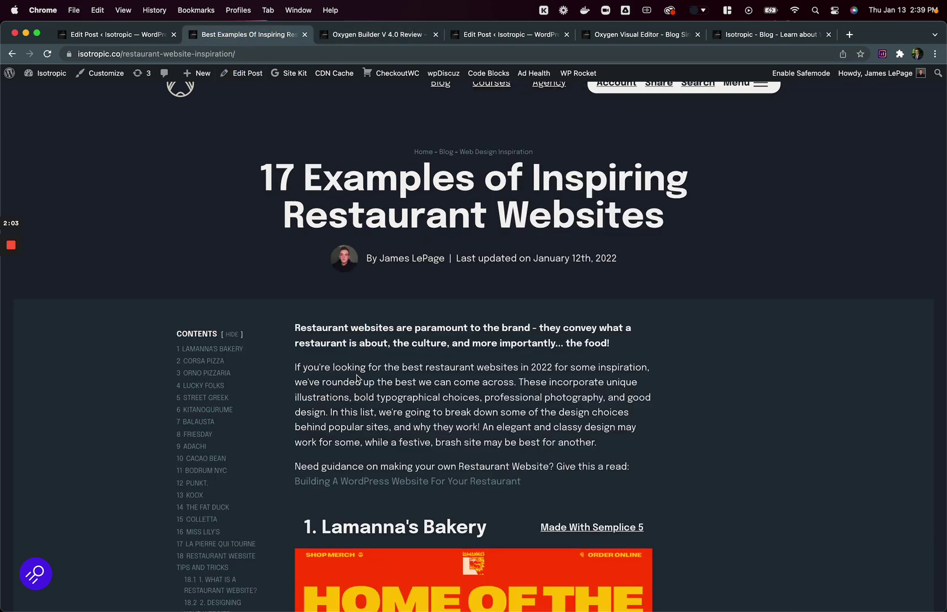
- Read down through the article's numbered restaurant website examples and back up
{"action": "scroll", "coordinate": [357, 378], "scroll_direction": "down", "scroll_amount": 5}
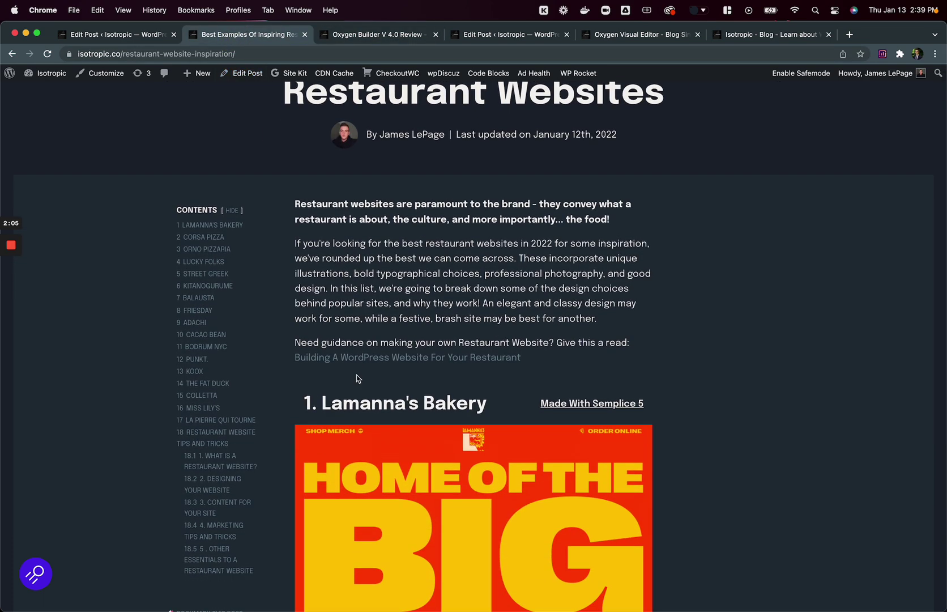
{"action": "scroll", "coordinate": [357, 378], "scroll_direction": "down", "scroll_amount": 2}
{"action": "scroll", "coordinate": [357, 378], "scroll_direction": "down", "scroll_amount": 2}
{"action": "scroll", "coordinate": [357, 379], "scroll_direction": "down", "scroll_amount": 2}
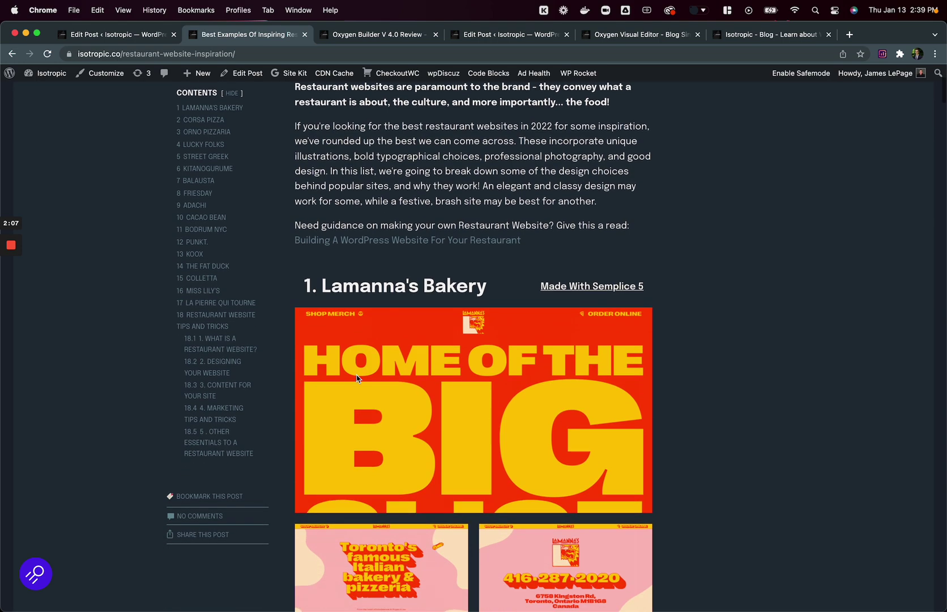
{"action": "scroll", "coordinate": [460, 170], "scroll_direction": "up", "scroll_amount": 3}
{"action": "scroll", "coordinate": [390, 259], "scroll_direction": "down", "scroll_amount": 1}
{"action": "scroll", "coordinate": [389, 258], "scroll_direction": "down", "scroll_amount": 20}
{"action": "scroll", "coordinate": [389, 258], "scroll_direction": "down", "scroll_amount": 20}
{"action": "scroll", "coordinate": [390, 258], "scroll_direction": "down", "scroll_amount": 1}
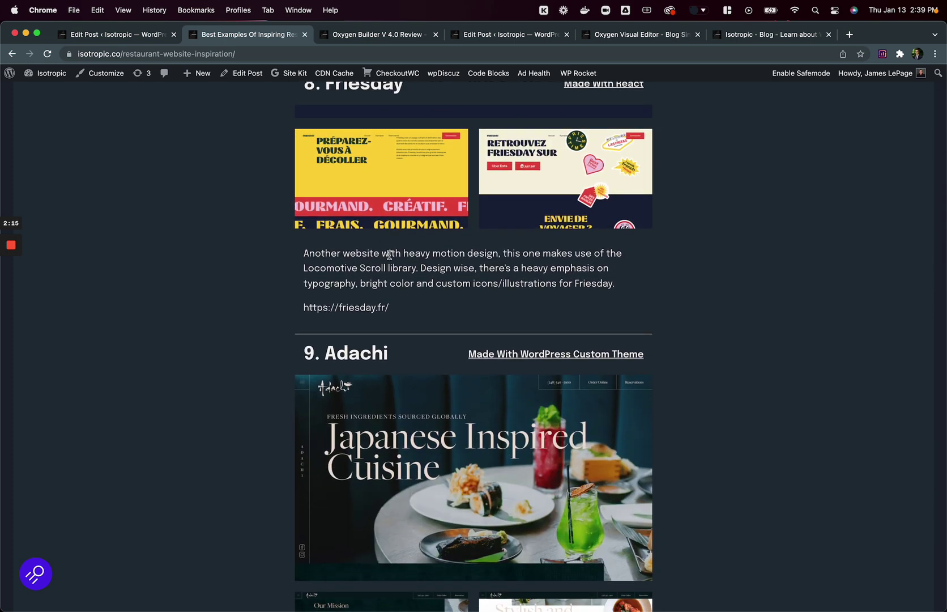
{"action": "scroll", "coordinate": [390, 255], "scroll_direction": "down", "scroll_amount": 20}
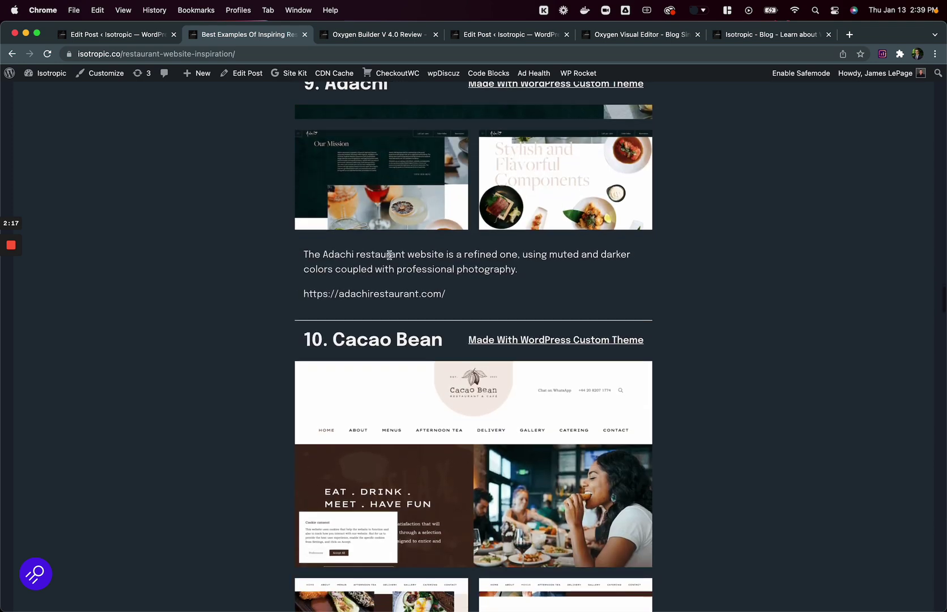
{"action": "scroll", "coordinate": [390, 259], "scroll_direction": "down", "scroll_amount": 10}
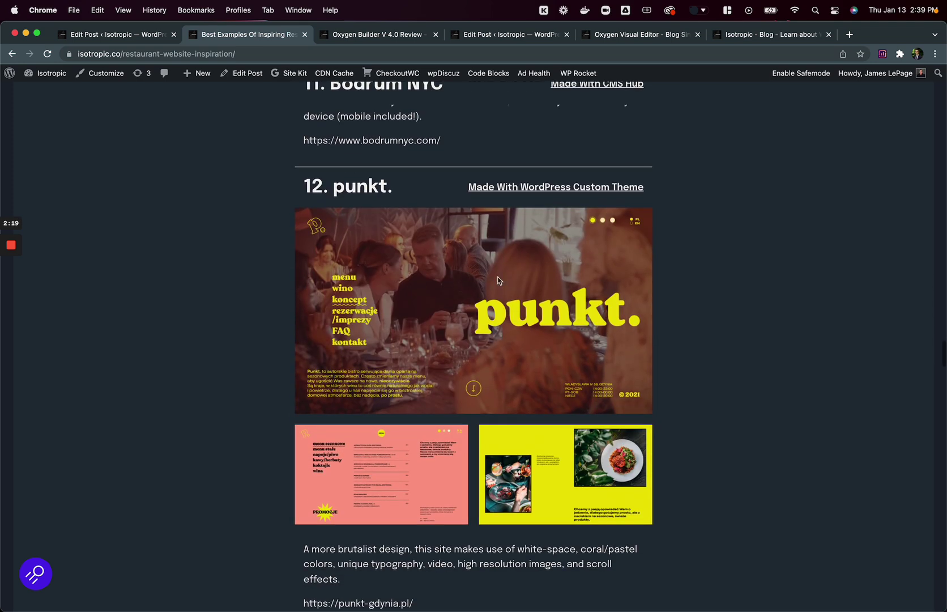
{"action": "scroll", "coordinate": [408, 275], "scroll_direction": "down", "scroll_amount": 15}
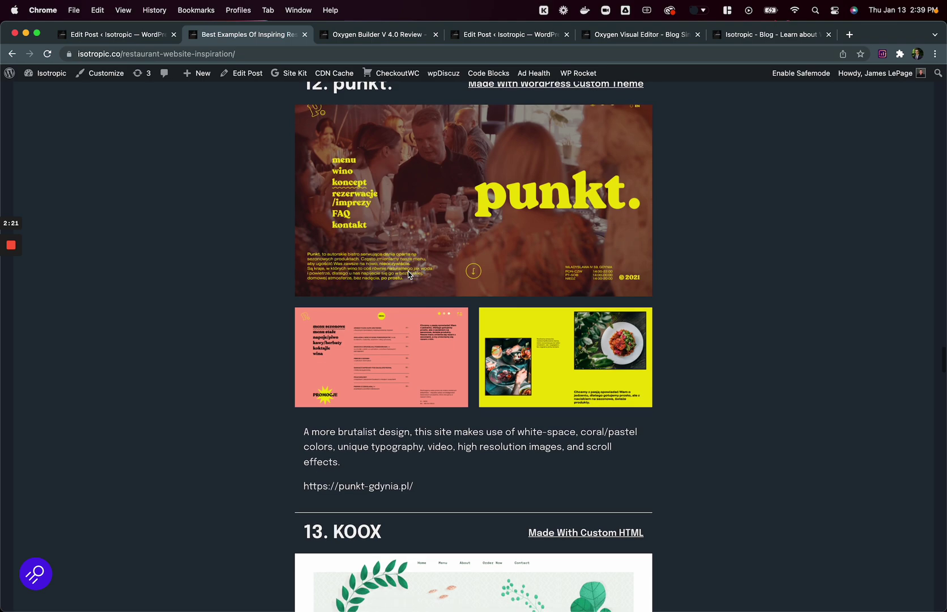
{"action": "scroll", "coordinate": [409, 275], "scroll_direction": "down", "scroll_amount": 15}
{"action": "scroll", "coordinate": [408, 275], "scroll_direction": "down", "scroll_amount": 20}
{"action": "scroll", "coordinate": [408, 271], "scroll_direction": "down", "scroll_amount": 10}
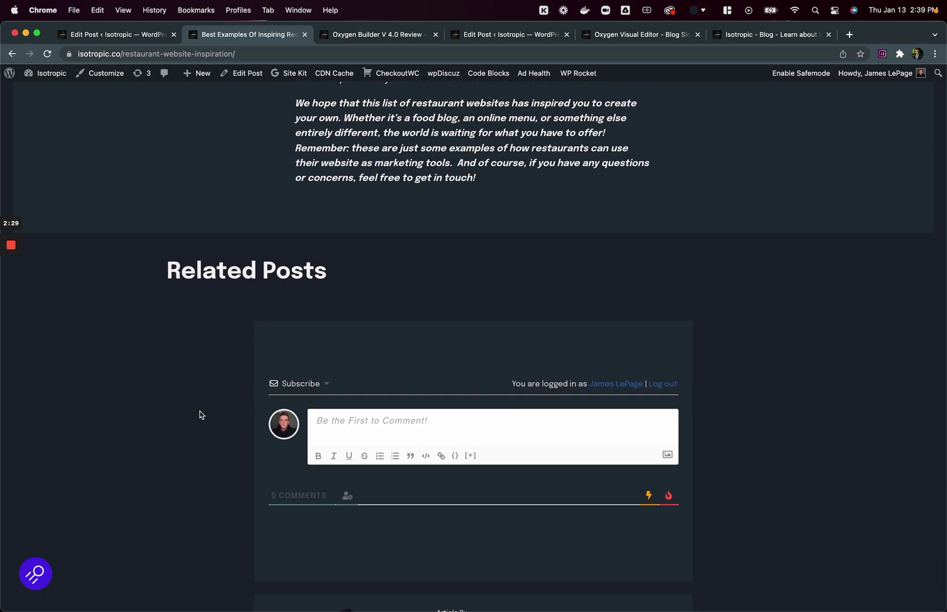
{"action": "scroll", "coordinate": [365, 321], "scroll_direction": "down", "scroll_amount": 5}
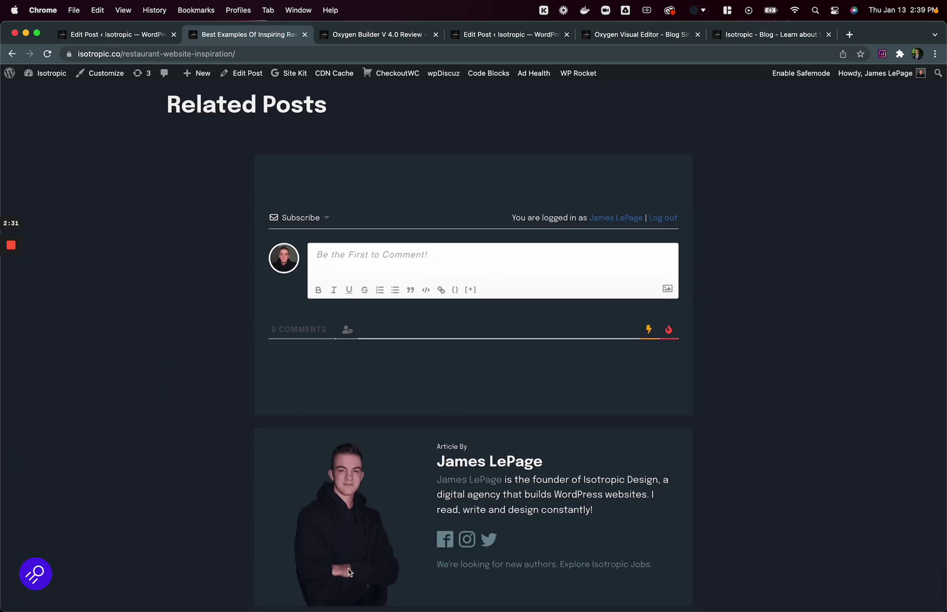
{"action": "scroll", "coordinate": [355, 420], "scroll_direction": "down", "scroll_amount": 3}
{"action": "scroll", "coordinate": [354, 420], "scroll_direction": "up", "scroll_amount": 20}
{"action": "scroll", "coordinate": [355, 422], "scroll_direction": "up", "scroll_amount": 20}
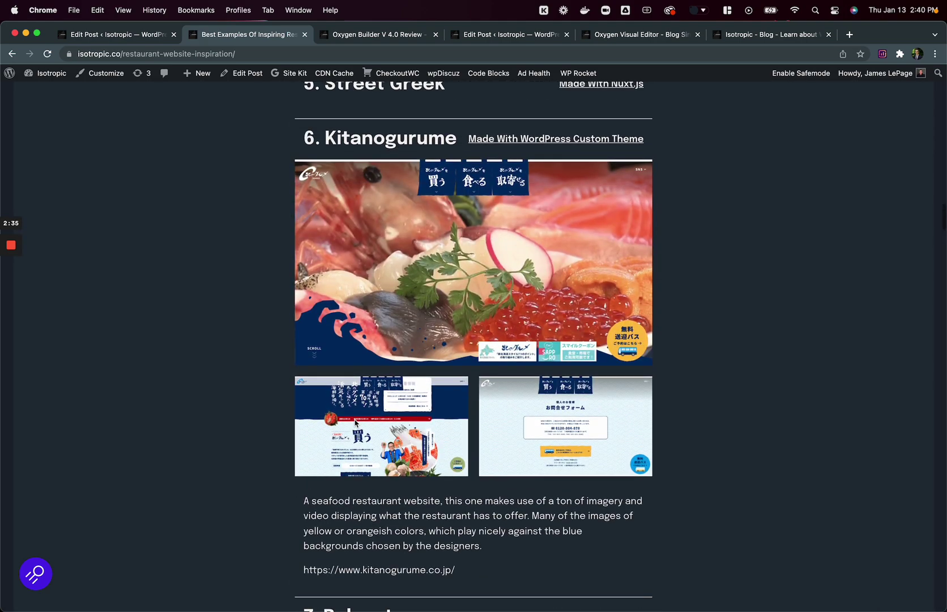
{"action": "scroll", "coordinate": [579, 294], "scroll_direction": "up", "scroll_amount": 20}
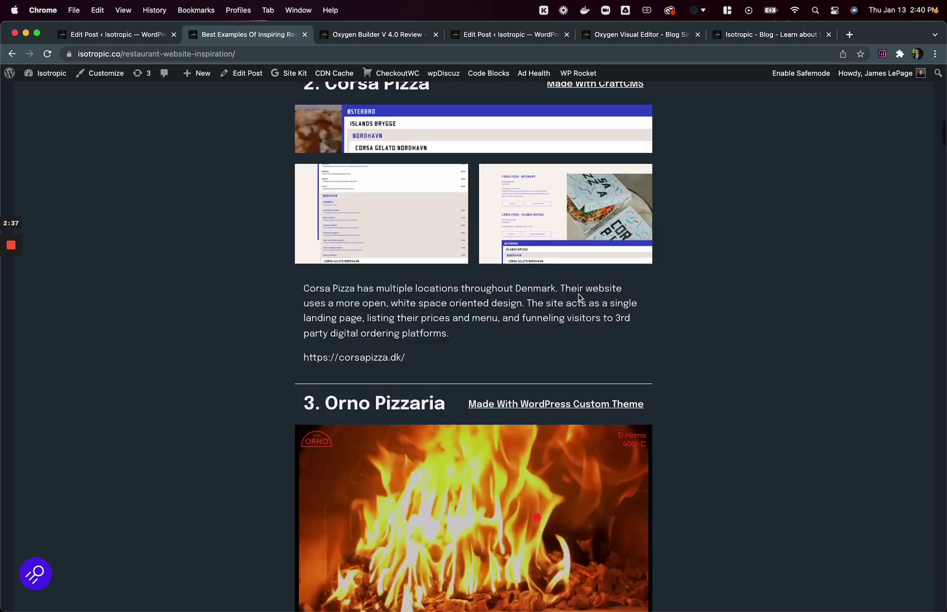
{"action": "left_click", "coordinate": [761, 88]}
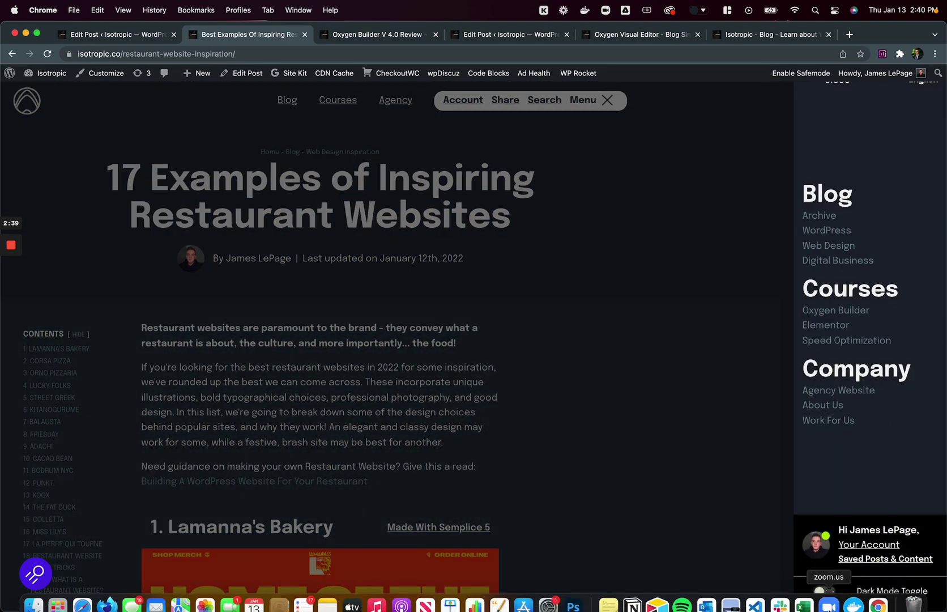
{"action": "left_click", "coordinate": [825, 592]}
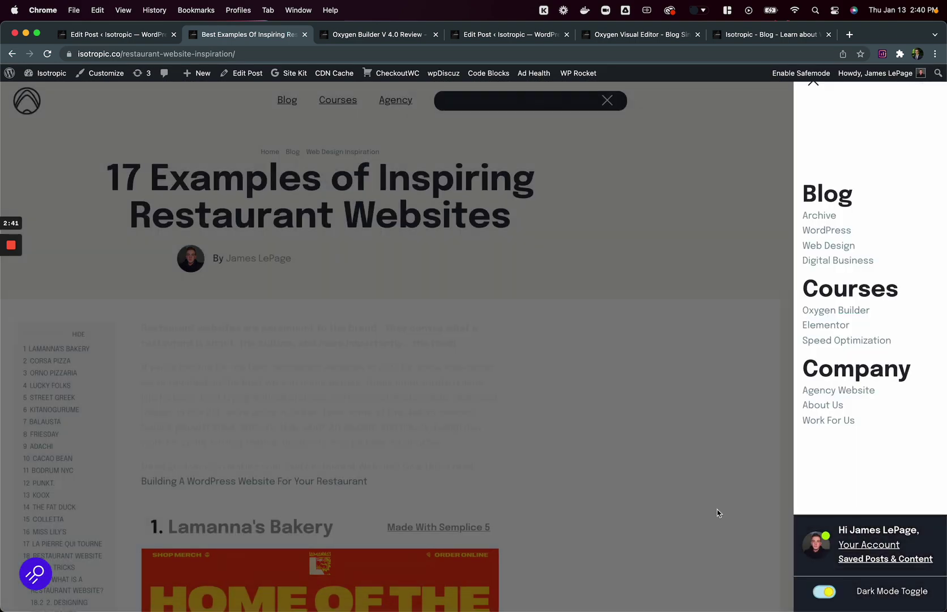
{"action": "left_click", "coordinate": [674, 480]}
{"action": "scroll", "coordinate": [447, 385], "scroll_direction": "down", "scroll_amount": 14}
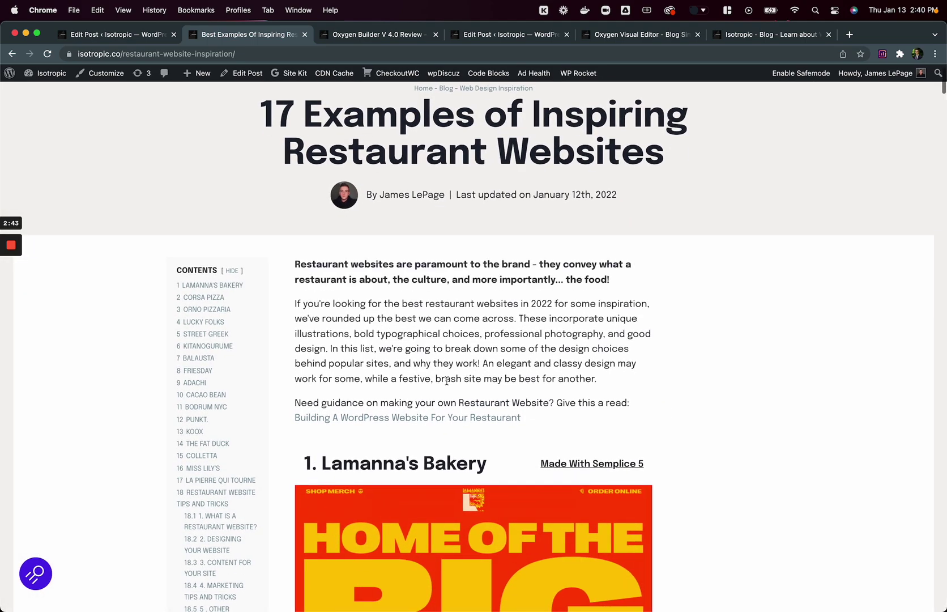
{"action": "scroll", "coordinate": [447, 384], "scroll_direction": "up", "scroll_amount": 15}
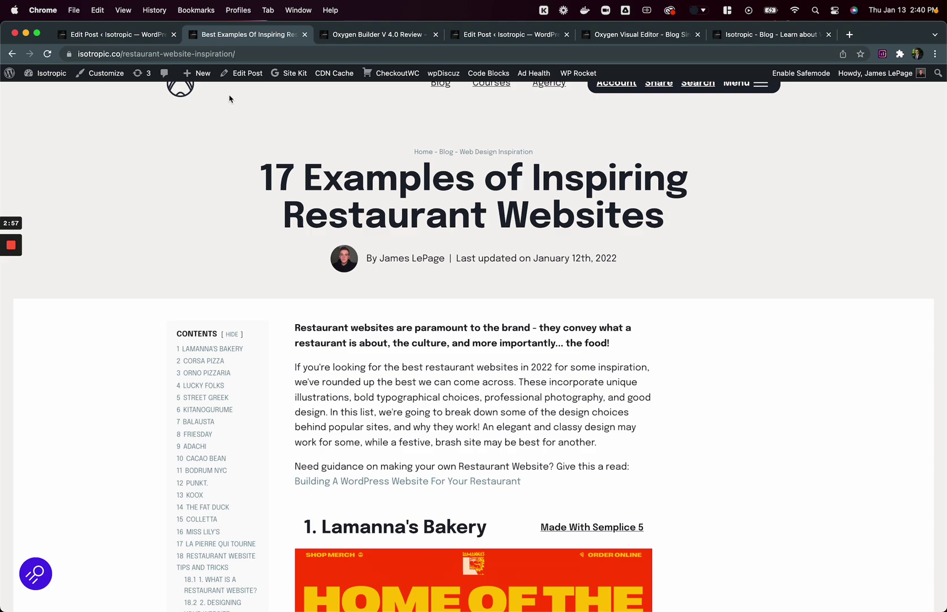
{"action": "scroll", "coordinate": [237, 314], "scroll_direction": "down", "scroll_amount": 20}
{"action": "scroll", "coordinate": [275, 315], "scroll_direction": "down", "scroll_amount": 10}
{"action": "scroll", "coordinate": [309, 247], "scroll_direction": "up", "scroll_amount": 20}
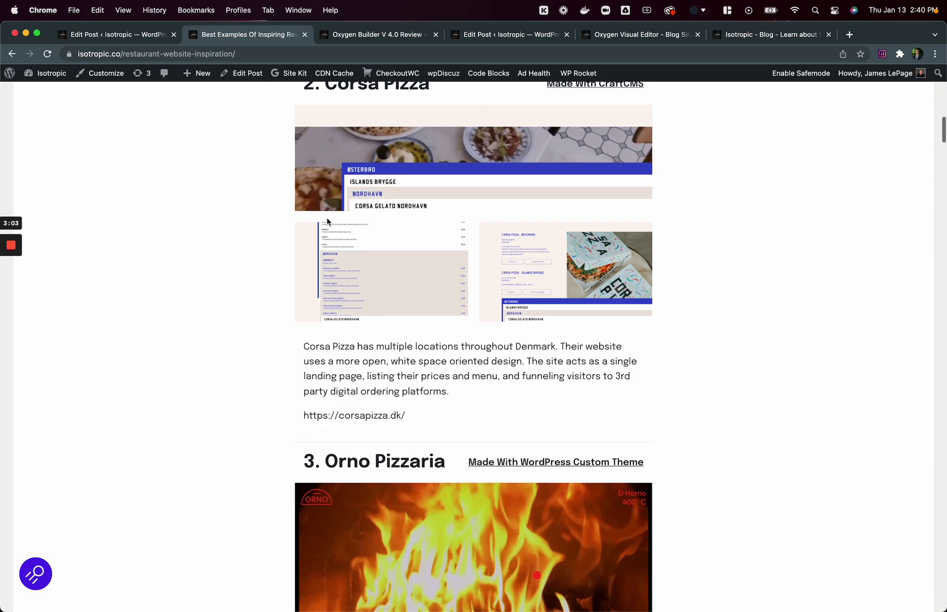
{"action": "scroll", "coordinate": [330, 221], "scroll_direction": "up", "scroll_amount": 6}
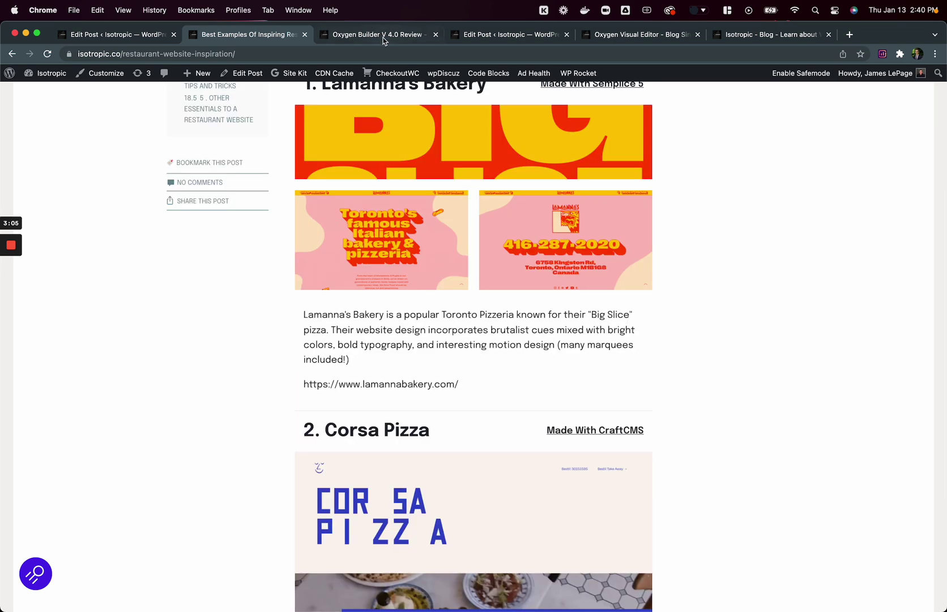
- Dismiss the template's syntax error toast, select the top header section, then return to the article
{"action": "left_click", "coordinate": [612, 35]}
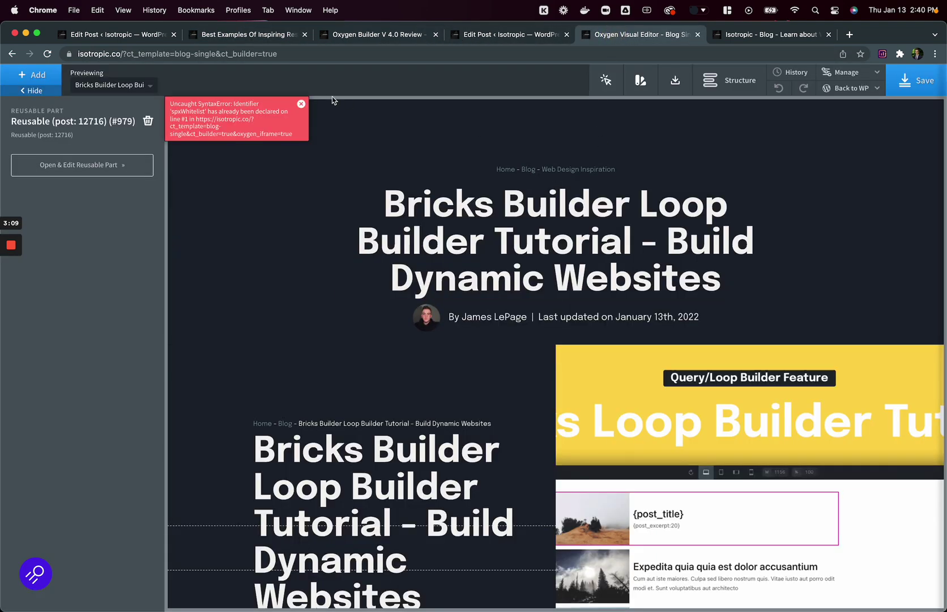
{"action": "left_click", "coordinate": [302, 105]}
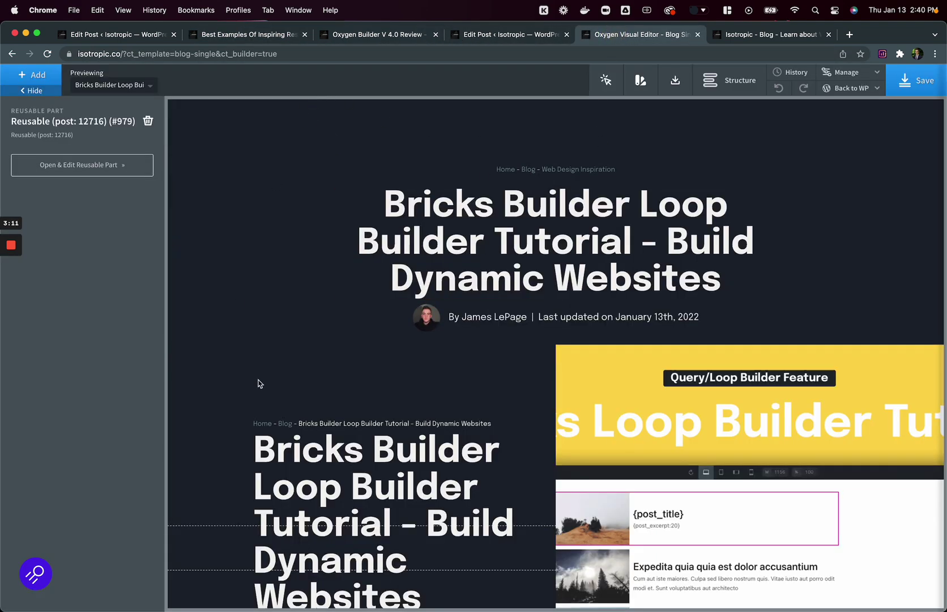
{"action": "scroll", "coordinate": [265, 391], "scroll_direction": "down", "scroll_amount": 15}
{"action": "scroll", "coordinate": [265, 391], "scroll_direction": "down", "scroll_amount": 15}
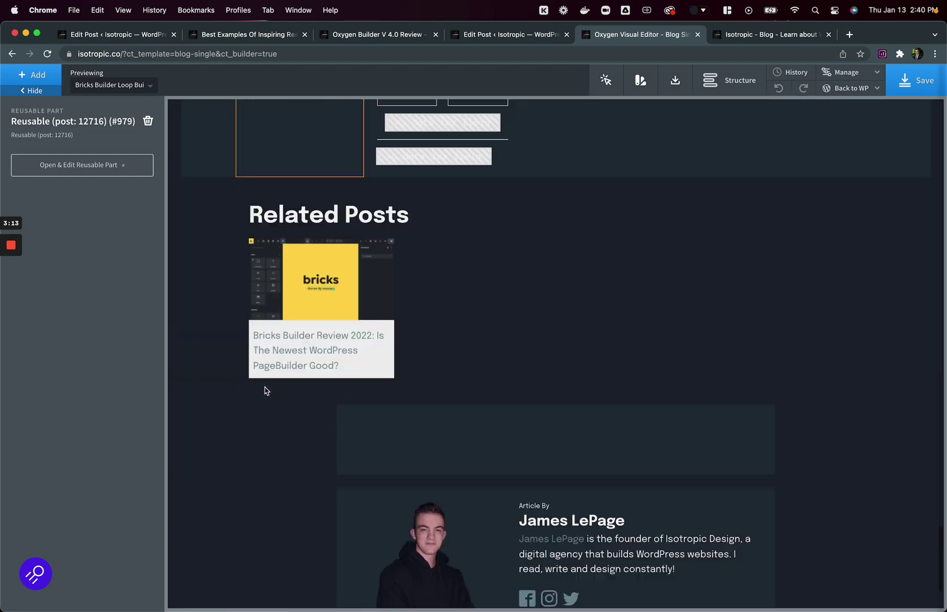
{"action": "scroll", "coordinate": [265, 391], "scroll_direction": "up", "scroll_amount": 20}
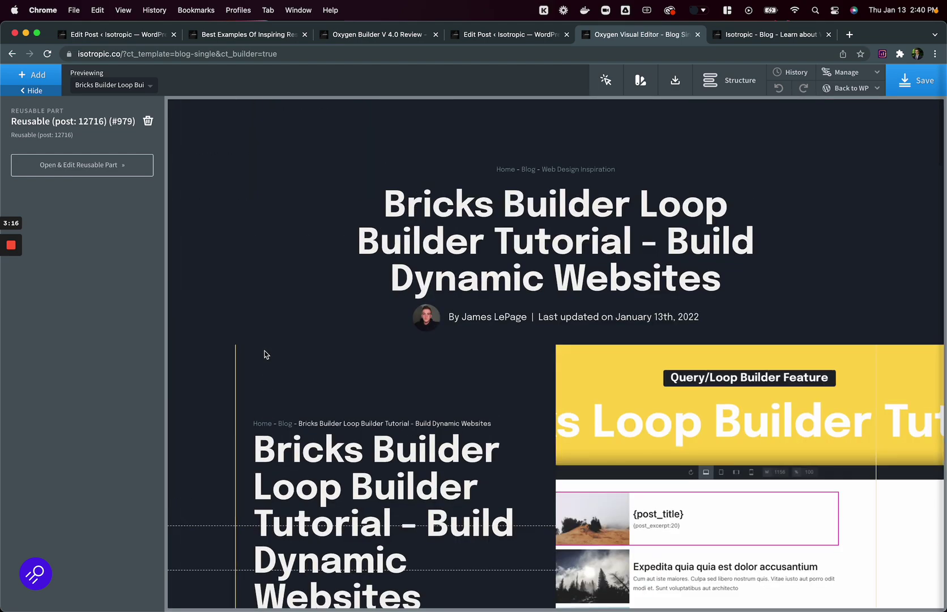
{"action": "left_click", "coordinate": [221, 290]}
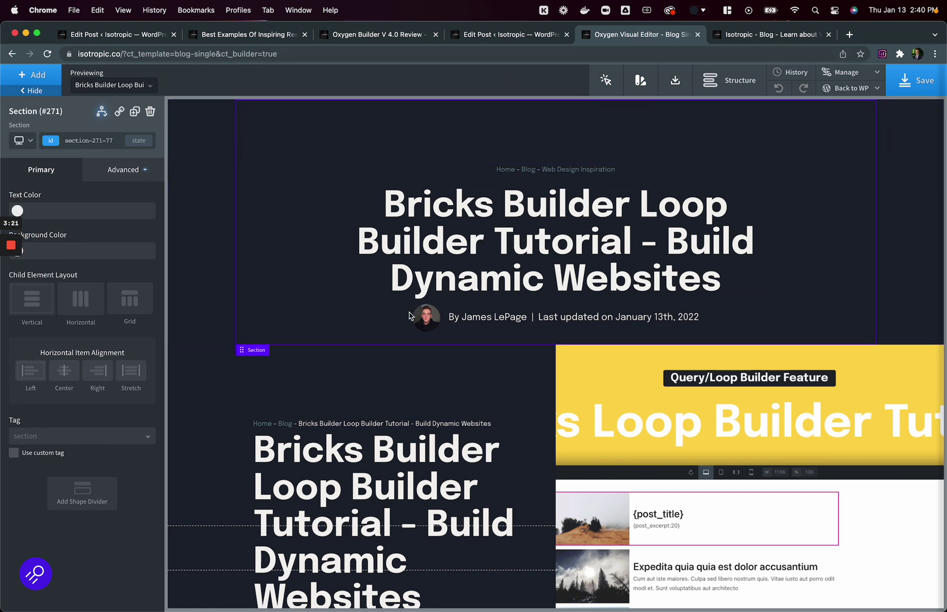
{"action": "left_click", "coordinate": [242, 36]}
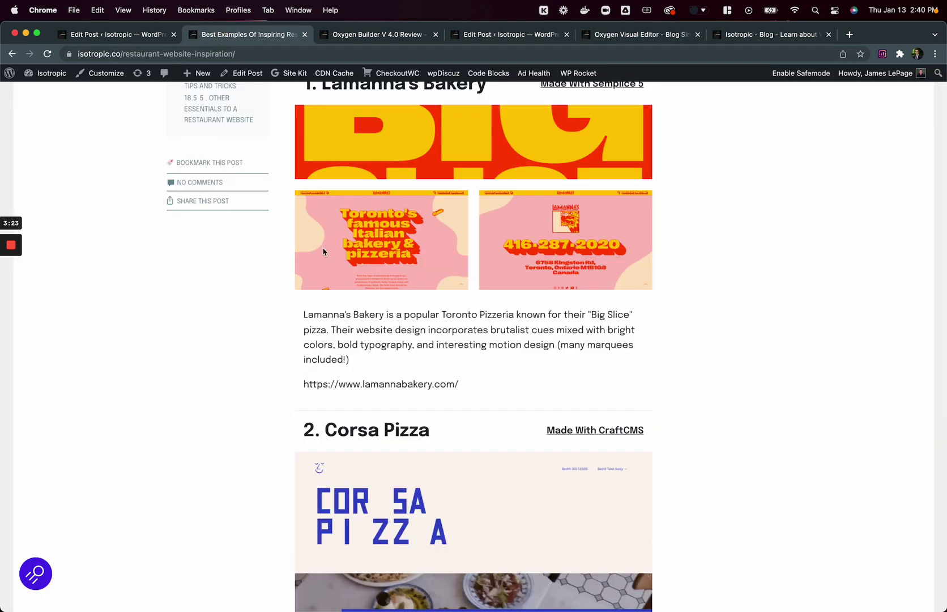
{"action": "scroll", "coordinate": [354, 284], "scroll_direction": "up", "scroll_amount": 8}
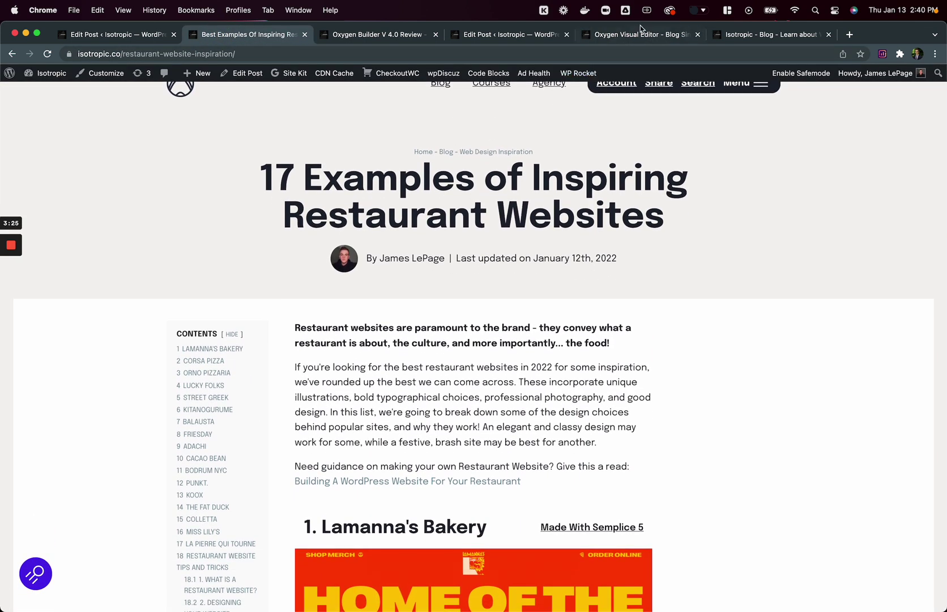
- Move the template editor tab to third place and select the Spotlight Product card's Bricks image
{"action": "left_click_drag", "start_coordinate": [641, 29], "coordinate": [380, 27]}
{"action": "scroll", "coordinate": [378, 327], "scroll_direction": "down", "scroll_amount": 5}
{"action": "scroll", "coordinate": [378, 327], "scroll_direction": "down", "scroll_amount": 1}
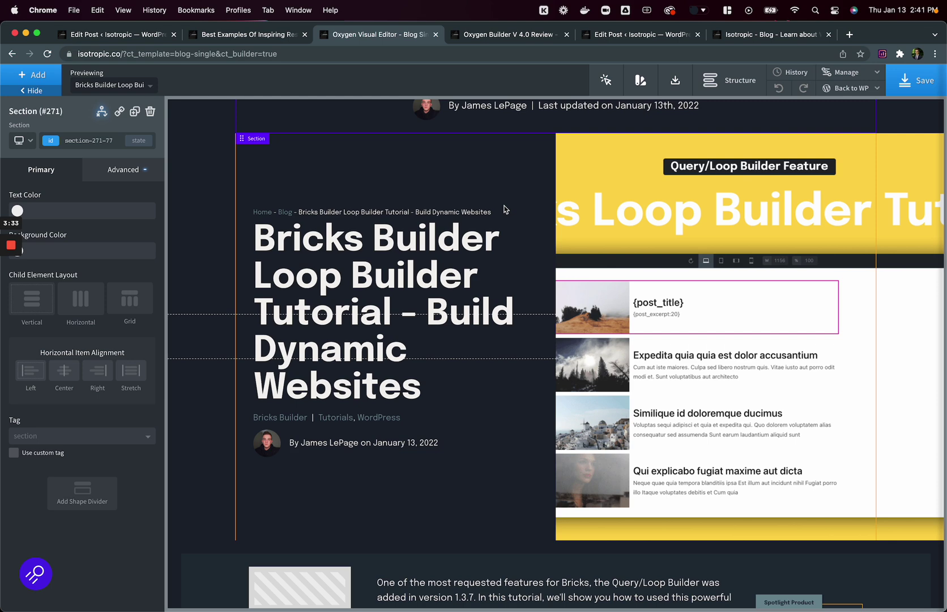
{"action": "scroll", "coordinate": [506, 210], "scroll_direction": "down", "scroll_amount": 3}
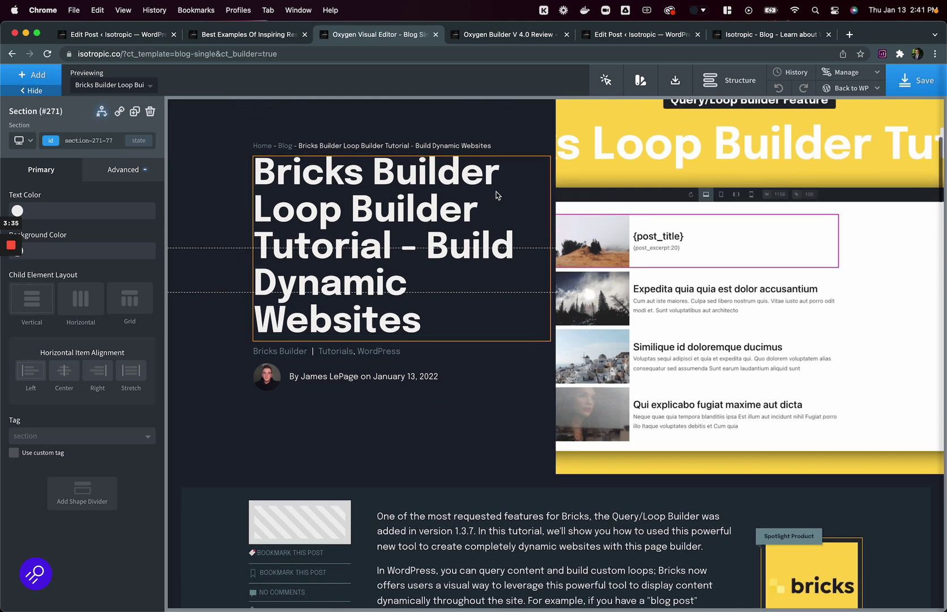
{"action": "scroll", "coordinate": [395, 344], "scroll_direction": "up", "scroll_amount": 3}
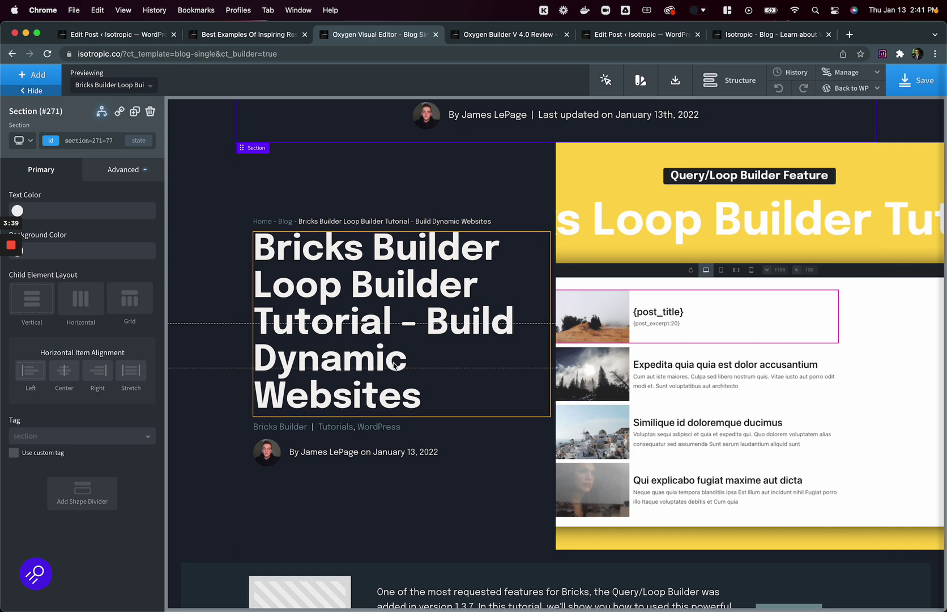
{"action": "scroll", "coordinate": [395, 364], "scroll_direction": "down", "scroll_amount": 10}
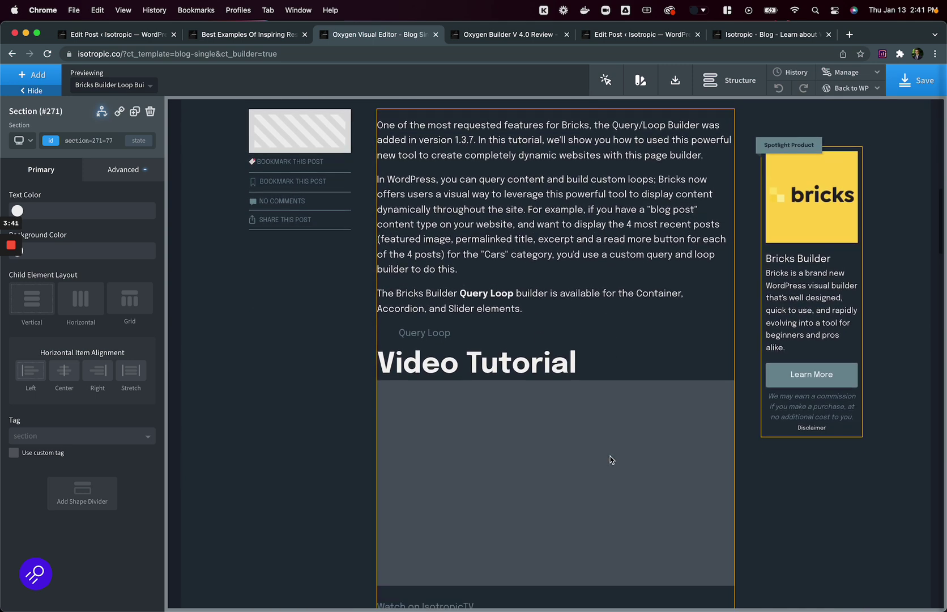
{"action": "scroll", "coordinate": [566, 289], "scroll_direction": "up", "scroll_amount": 5}
{"action": "scroll", "coordinate": [612, 285], "scroll_direction": "down", "scroll_amount": 3}
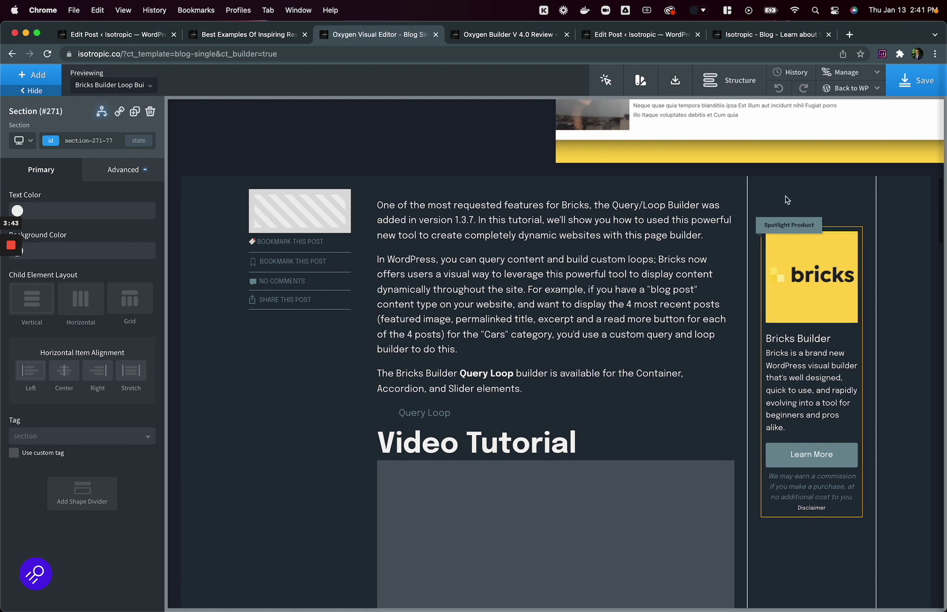
{"action": "left_click", "coordinate": [805, 316]}
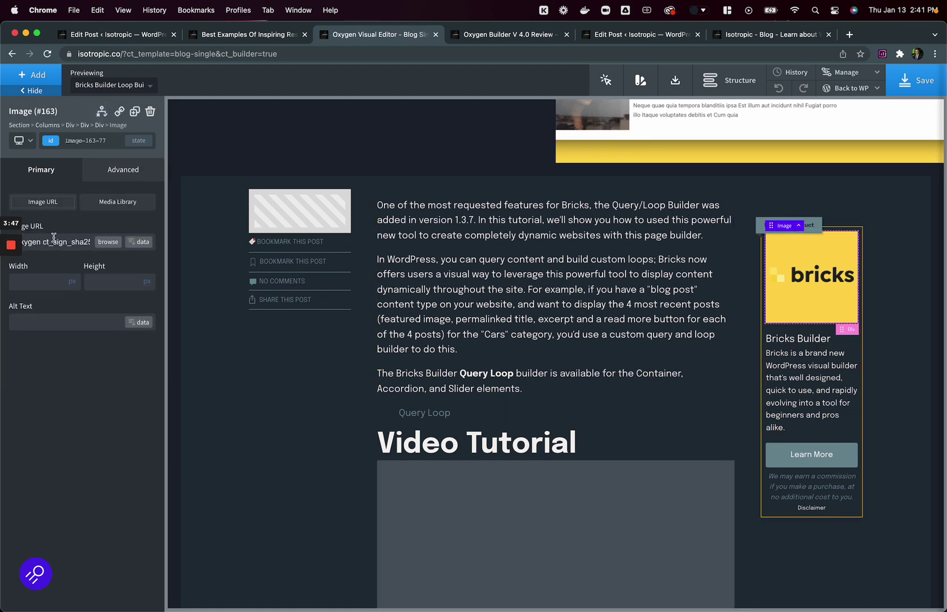
{"action": "scroll", "coordinate": [550, 355], "scroll_direction": "up", "scroll_amount": 10}
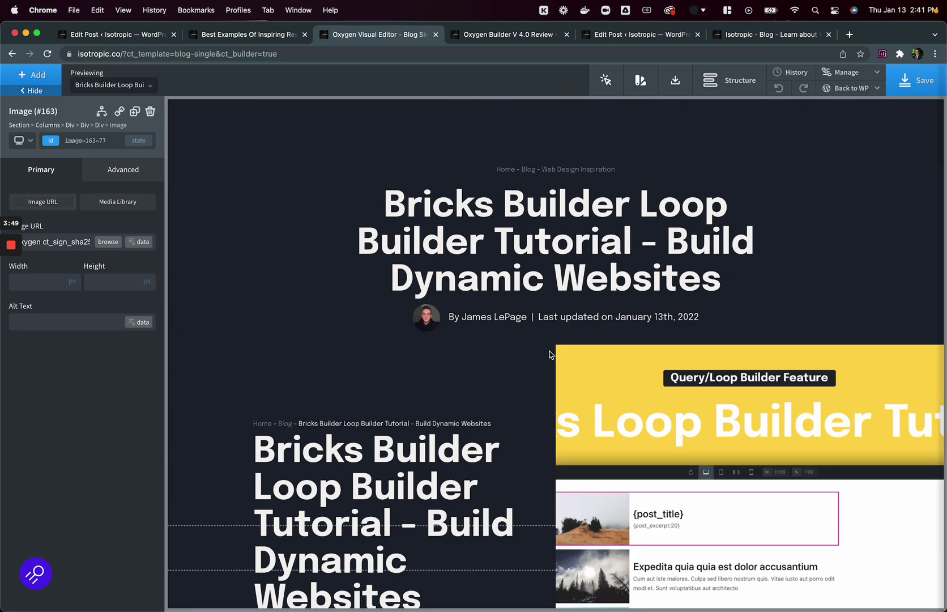
{"action": "scroll", "coordinate": [550, 355], "scroll_direction": "down", "scroll_amount": 15}
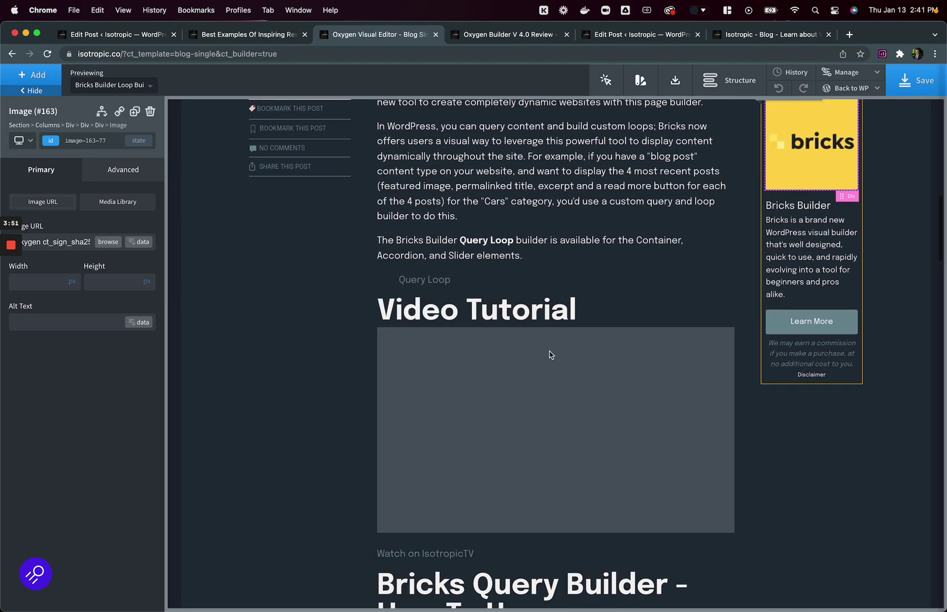
{"action": "scroll", "coordinate": [549, 355], "scroll_direction": "up", "scroll_amount": 15}
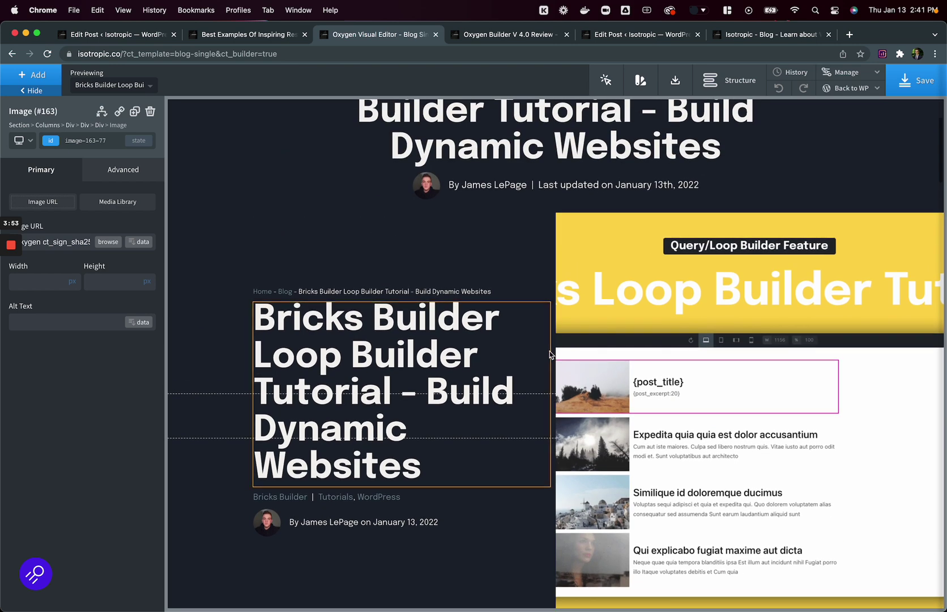
{"action": "scroll", "coordinate": [439, 274], "scroll_direction": "down", "scroll_amount": 2}
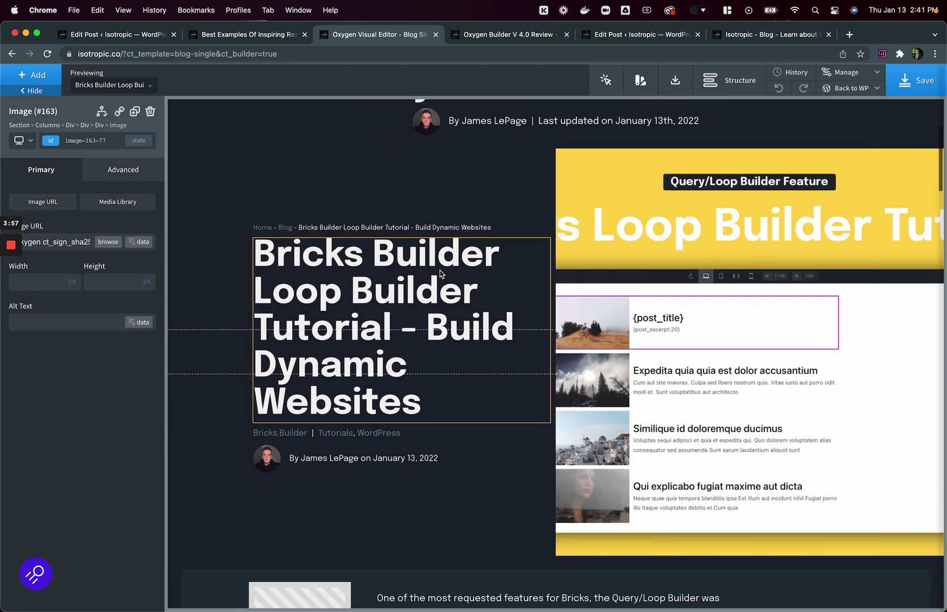
- Open the review post's editor, move its tab second, and scroll to the Single Blog Post Spotlight fields
{"action": "left_click", "coordinate": [487, 35]}
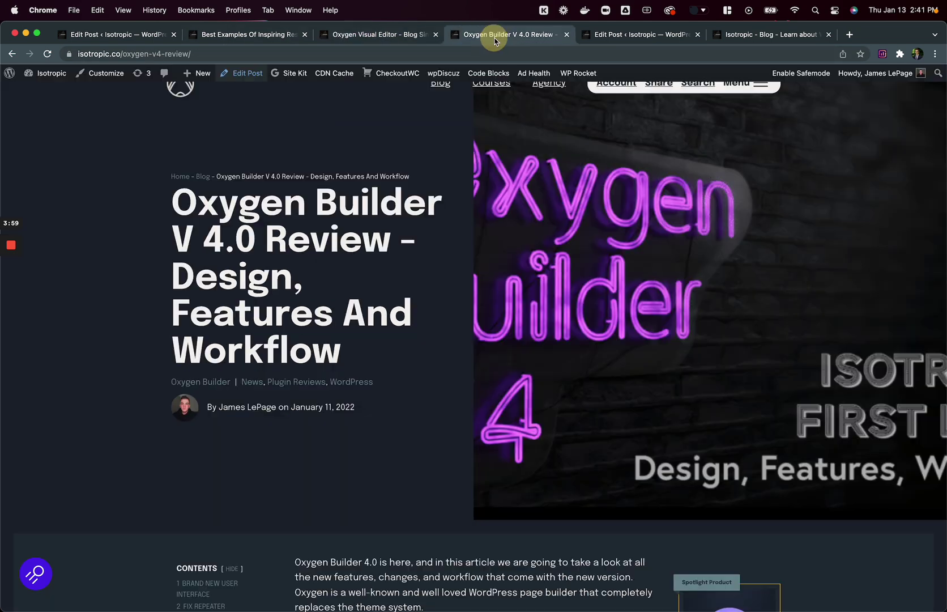
{"action": "left_click_drag", "start_coordinate": [608, 35], "coordinate": [231, 47]}
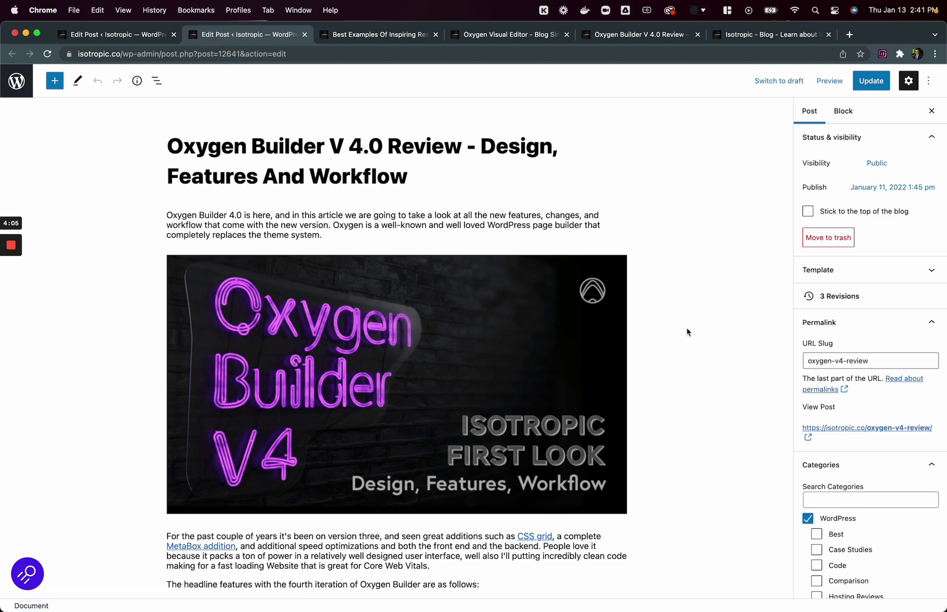
{"action": "scroll", "coordinate": [828, 453], "scroll_direction": "down", "scroll_amount": 5}
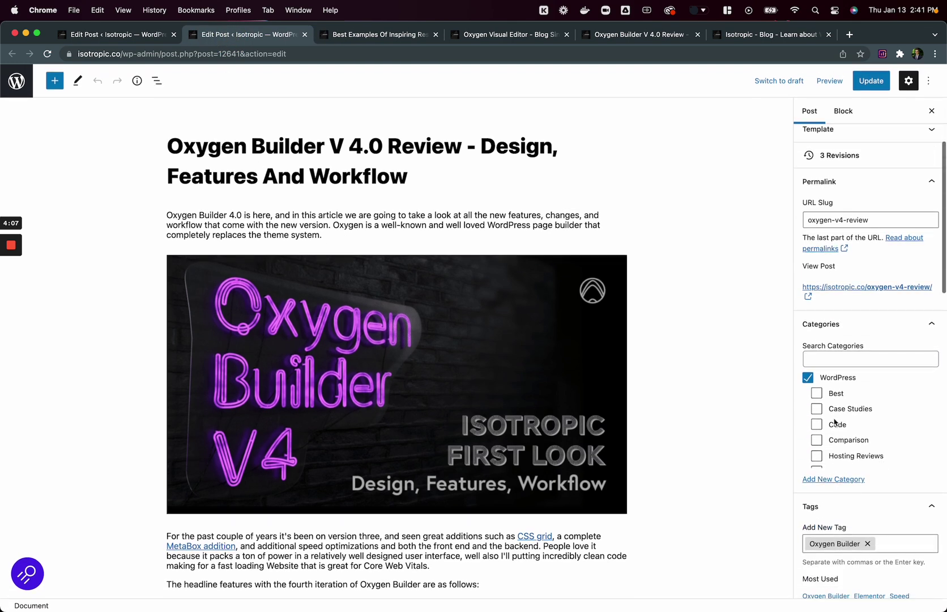
{"action": "scroll", "coordinate": [835, 422], "scroll_direction": "down", "scroll_amount": 2}
{"action": "scroll", "coordinate": [833, 424], "scroll_direction": "up", "scroll_amount": 2}
{"action": "scroll", "coordinate": [827, 429], "scroll_direction": "down", "scroll_amount": 2}
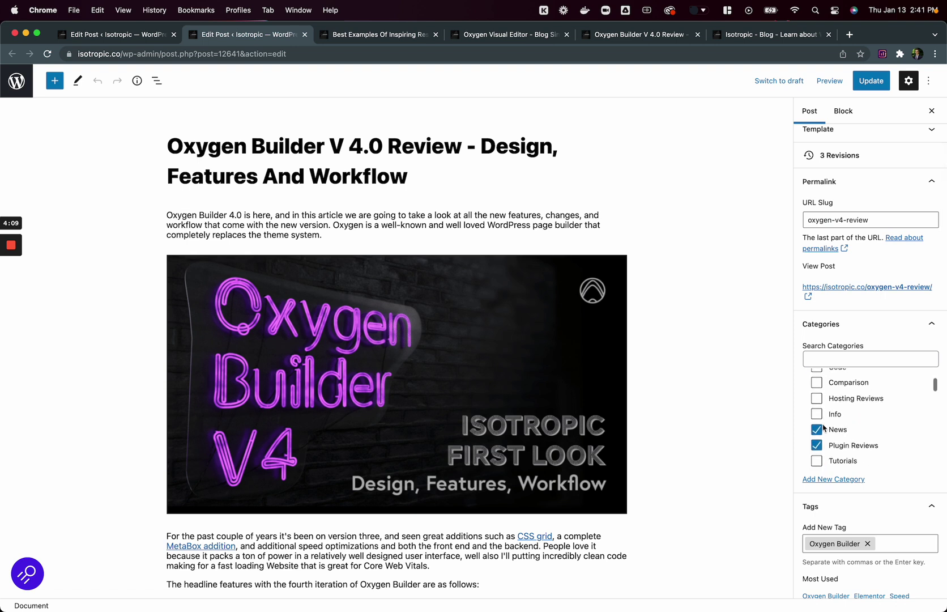
{"action": "scroll", "coordinate": [847, 510], "scroll_direction": "down", "scroll_amount": 3}
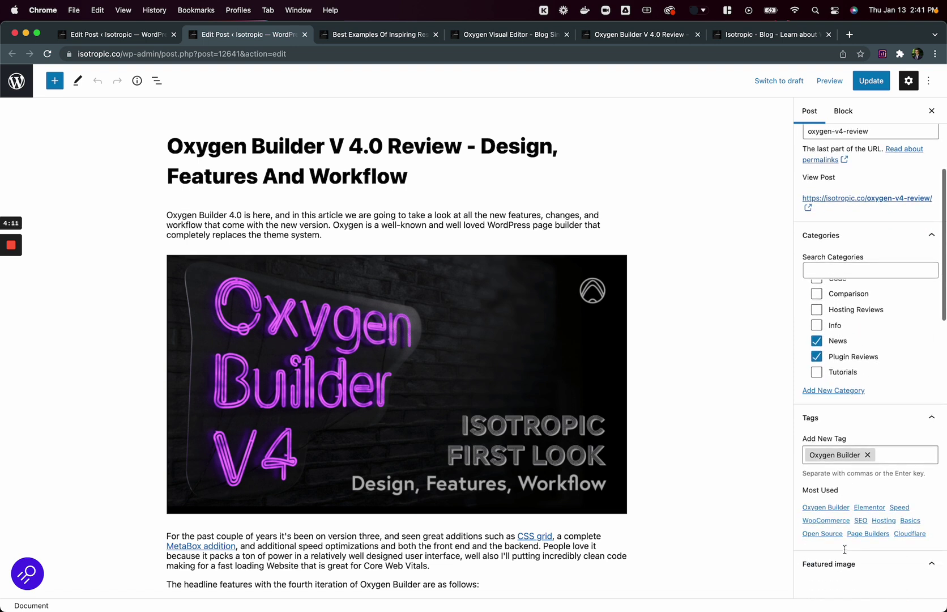
{"action": "scroll", "coordinate": [848, 491], "scroll_direction": "down", "scroll_amount": 3}
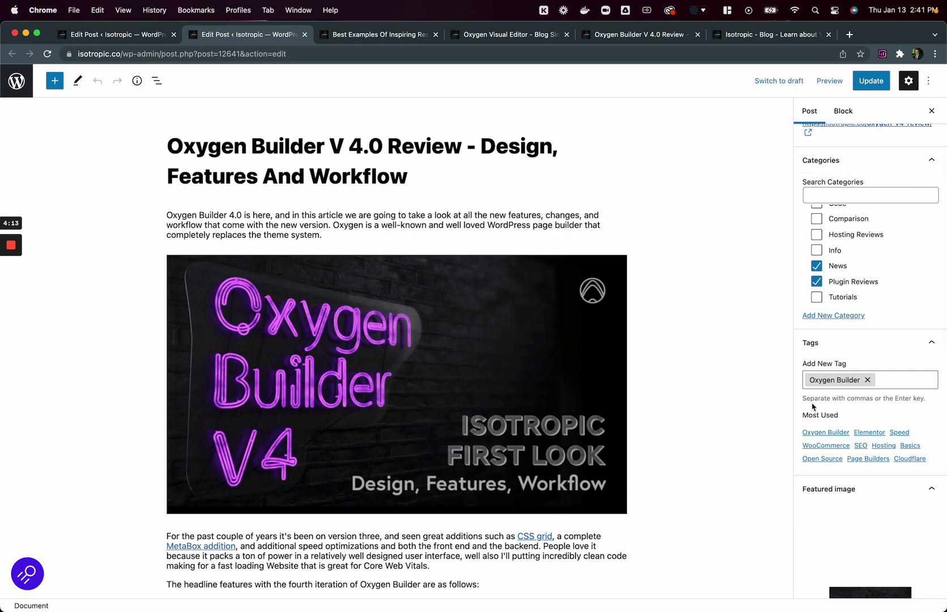
{"action": "scroll", "coordinate": [854, 539], "scroll_direction": "down", "scroll_amount": 5}
{"action": "scroll", "coordinate": [641, 446], "scroll_direction": "down", "scroll_amount": 20}
{"action": "scroll", "coordinate": [640, 445], "scroll_direction": "down", "scroll_amount": 6}
{"action": "scroll", "coordinate": [641, 445], "scroll_direction": "down", "scroll_amount": 8}
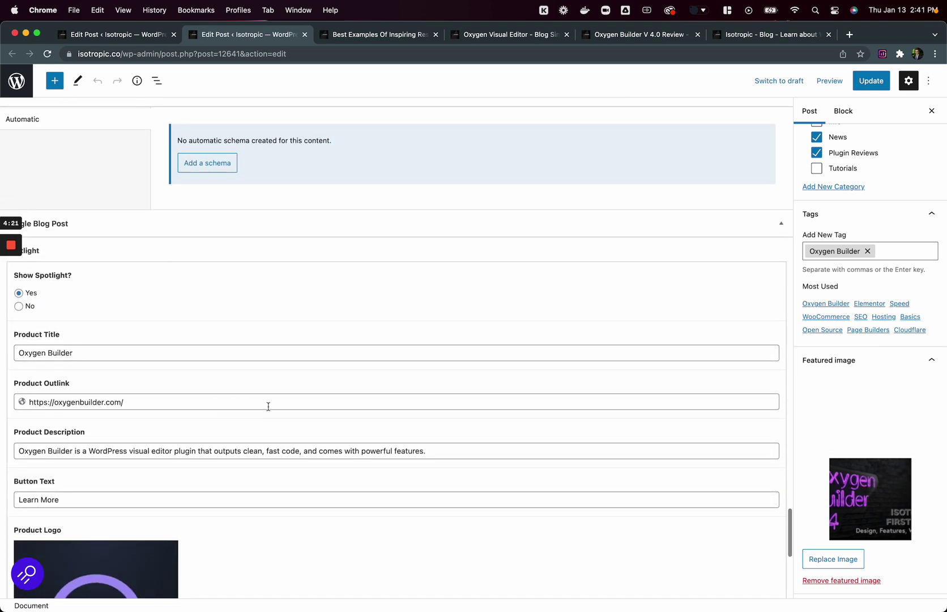
{"action": "scroll", "coordinate": [173, 390], "scroll_direction": "down", "scroll_amount": 1}
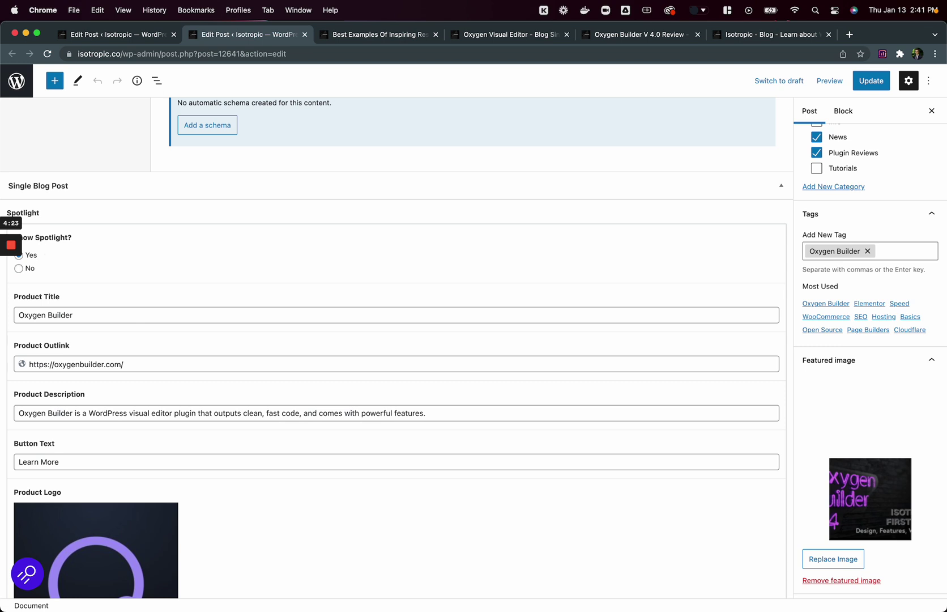
{"action": "scroll", "coordinate": [44, 244], "scroll_direction": "down", "scroll_amount": 1}
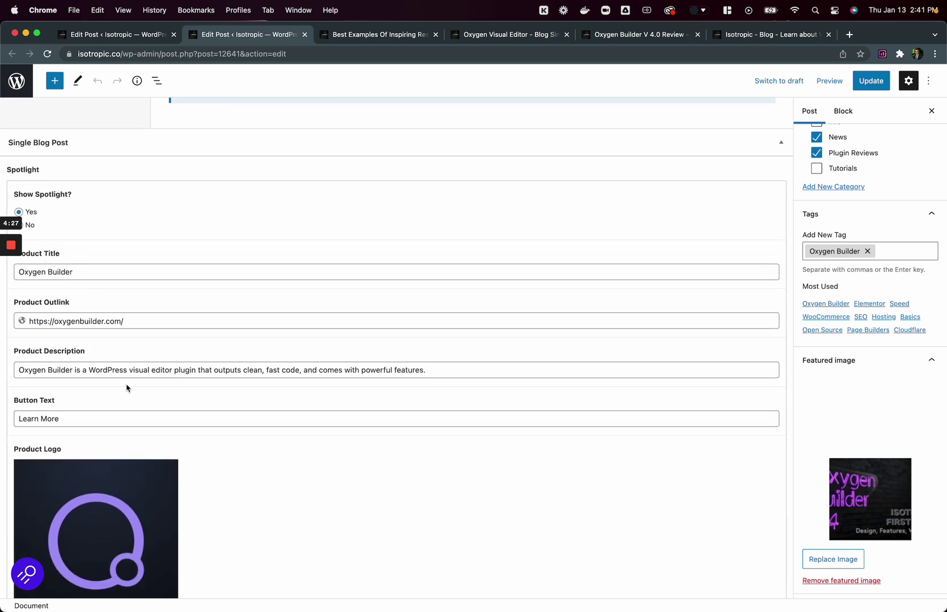
{"action": "scroll", "coordinate": [125, 391], "scroll_direction": "down", "scroll_amount": 2}
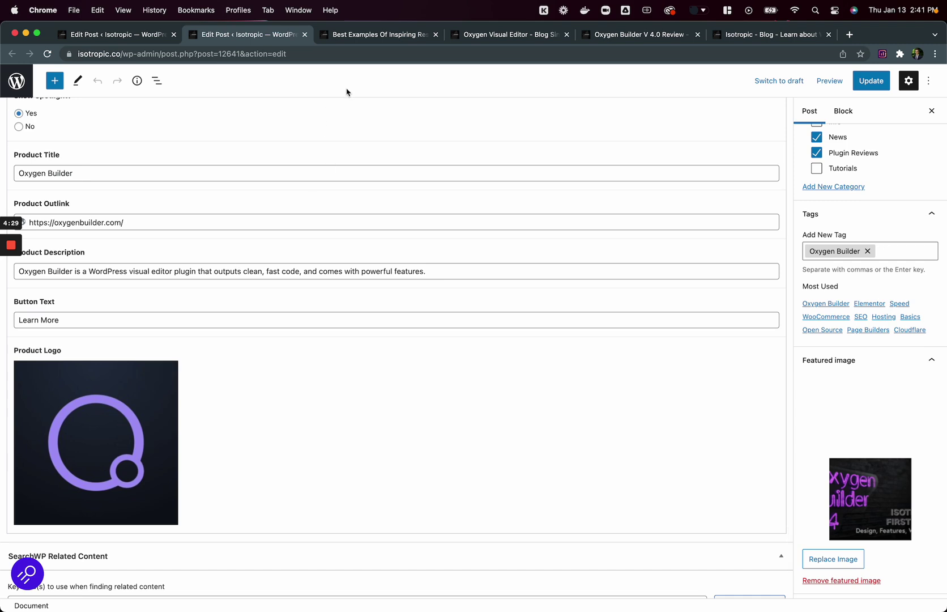
- Select the spotlight product container and compare it against both post editors and the live restaurant post
{"action": "left_click", "coordinate": [470, 38]}
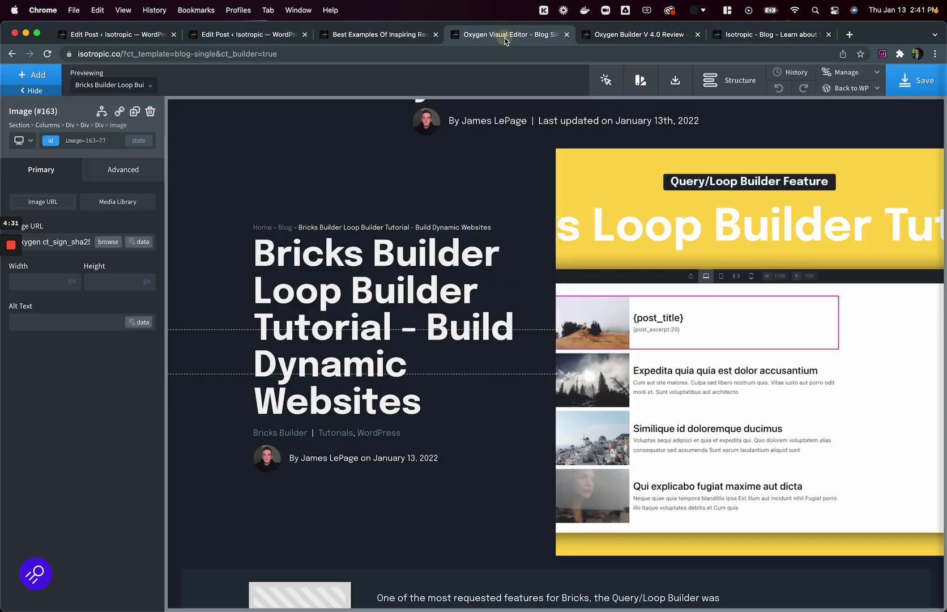
{"action": "scroll", "coordinate": [669, 351], "scroll_direction": "down", "scroll_amount": 6}
{"action": "scroll", "coordinate": [850, 510], "scroll_direction": "down", "scroll_amount": 2}
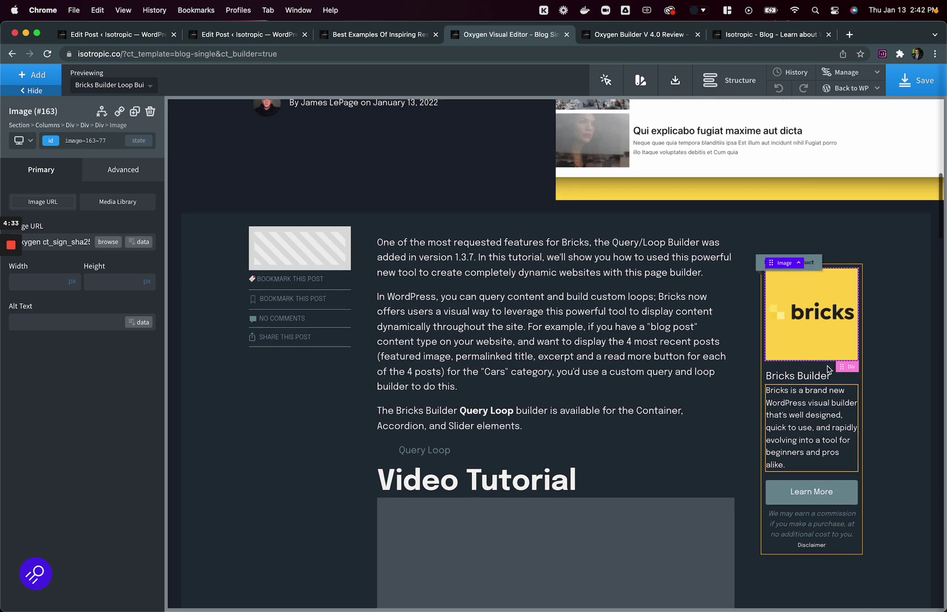
{"action": "left_click", "coordinate": [859, 553]}
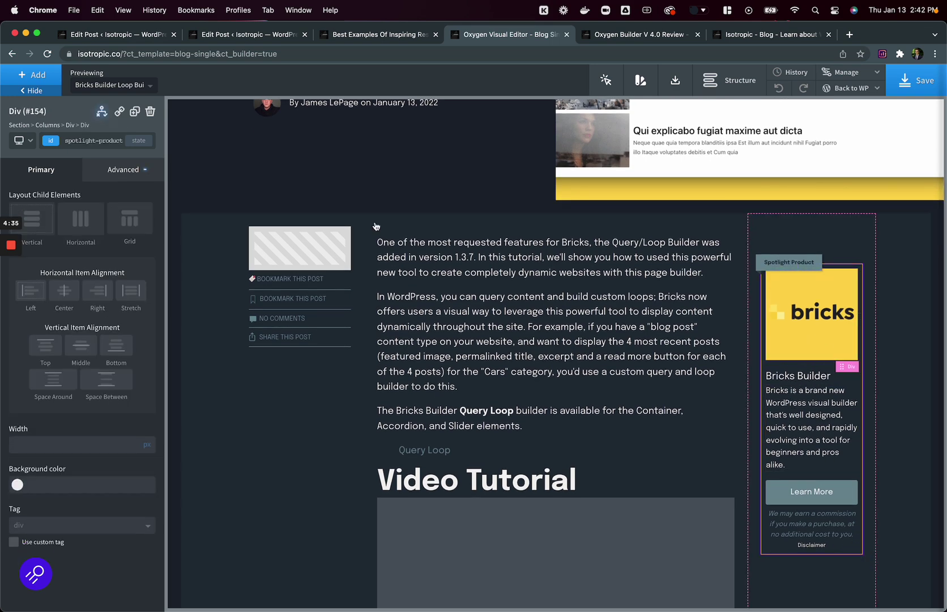
{"action": "left_click", "coordinate": [105, 34]}
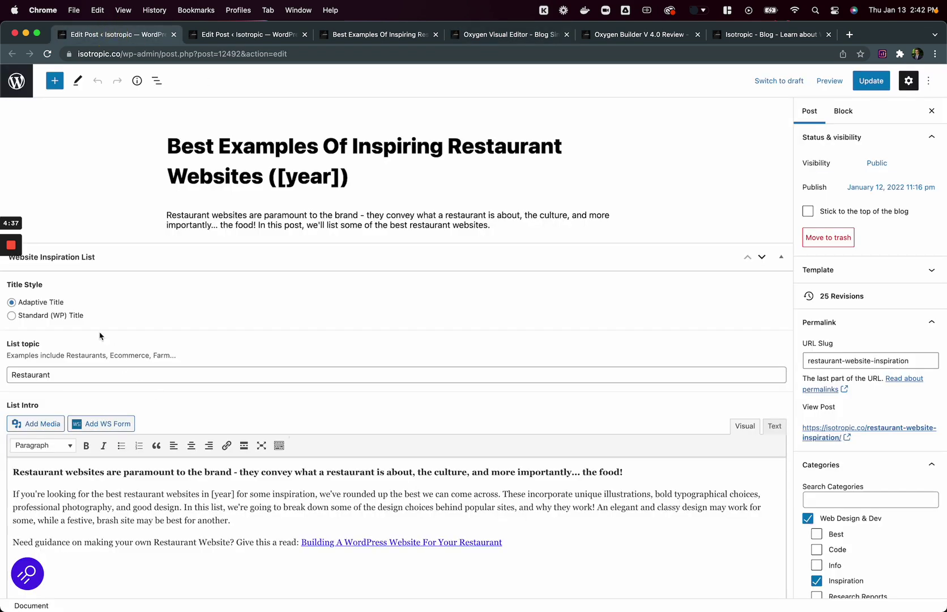
{"action": "left_click", "coordinate": [218, 35]}
{"action": "scroll", "coordinate": [76, 211], "scroll_direction": "up", "scroll_amount": 2}
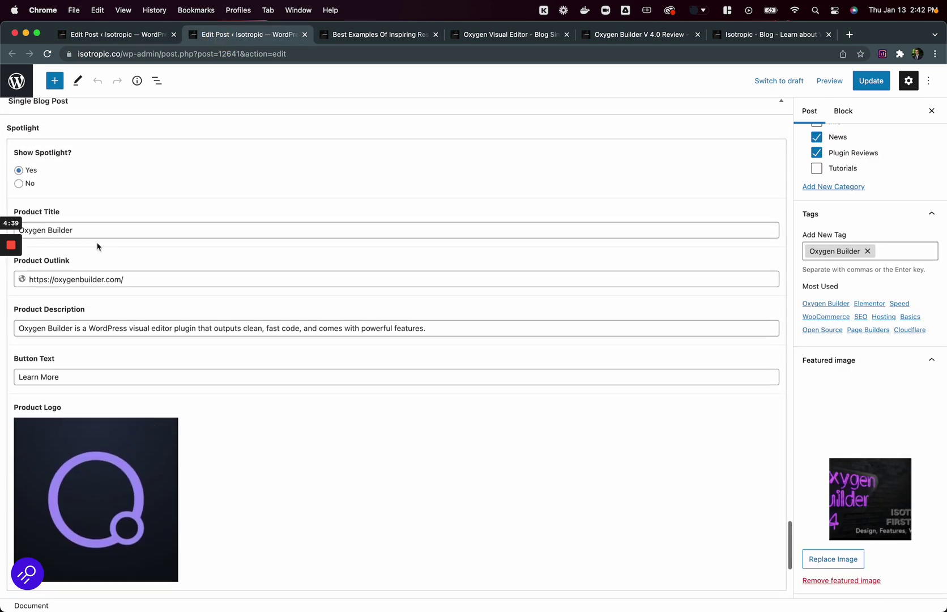
{"action": "left_click", "coordinate": [356, 35]}
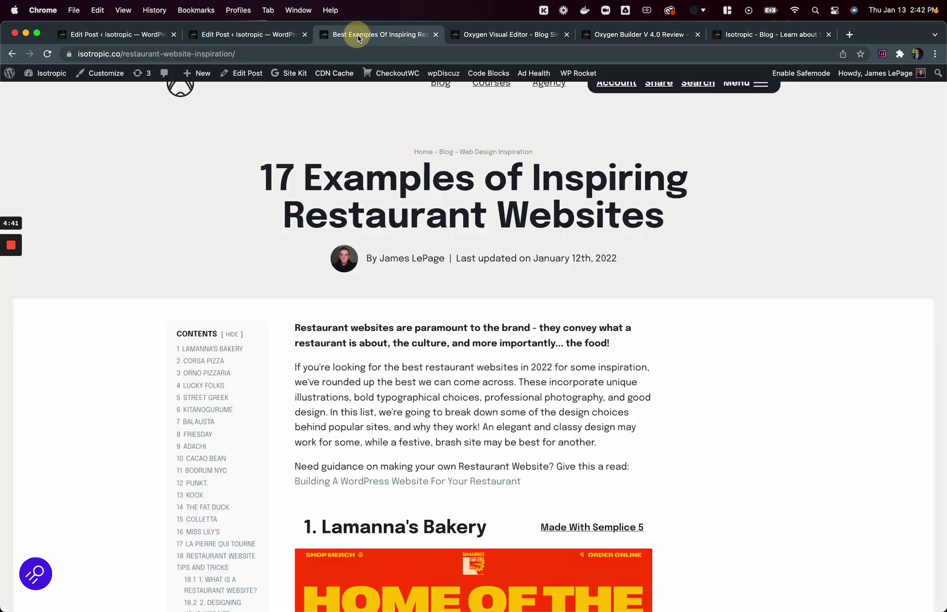
{"action": "left_click", "coordinate": [476, 33]}
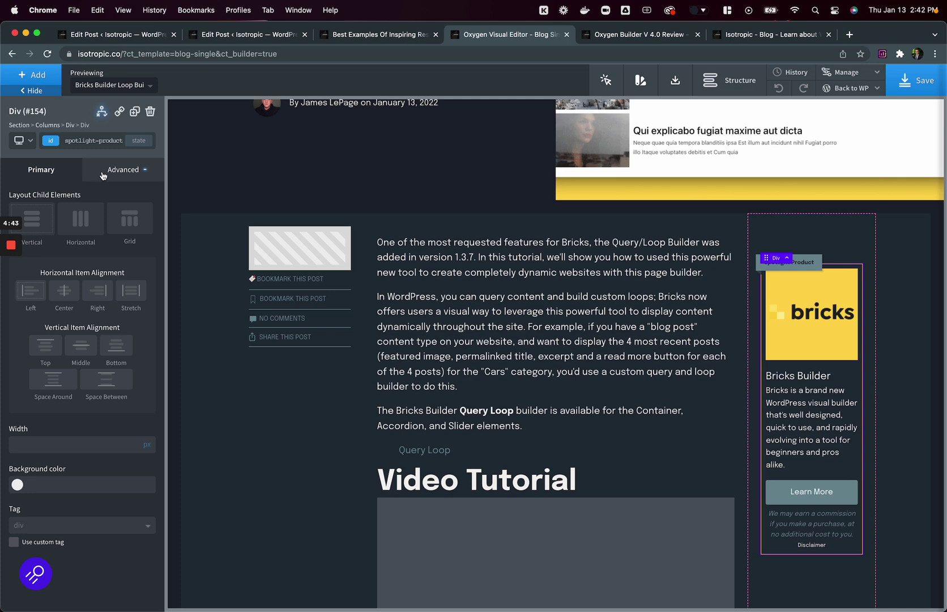
- Review the spotlight box's show_spotlight display condition, close it, and return to the post editor
{"action": "left_click", "coordinate": [101, 111]}
{"action": "left_click", "coordinate": [136, 148]}
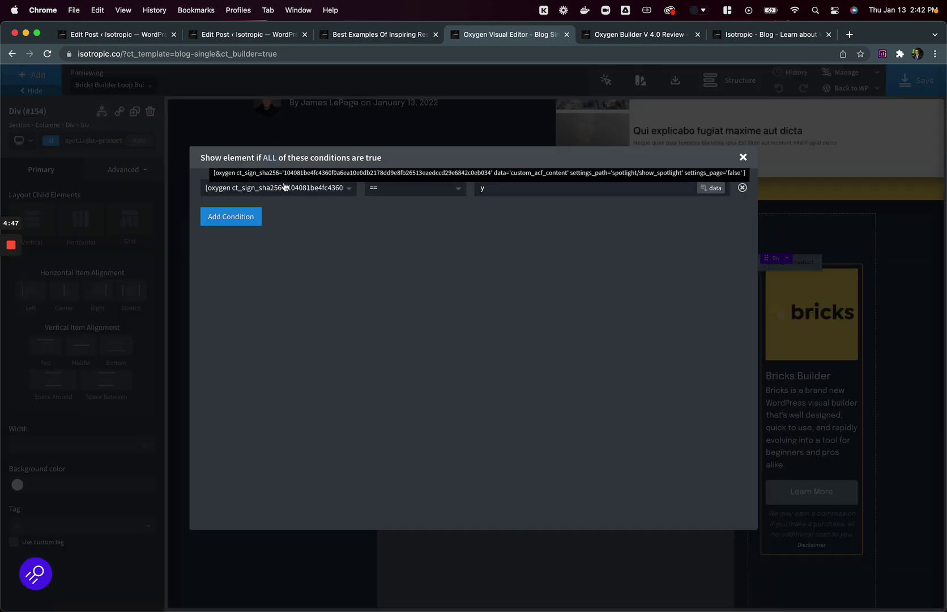
{"action": "left_click", "coordinate": [304, 129]}
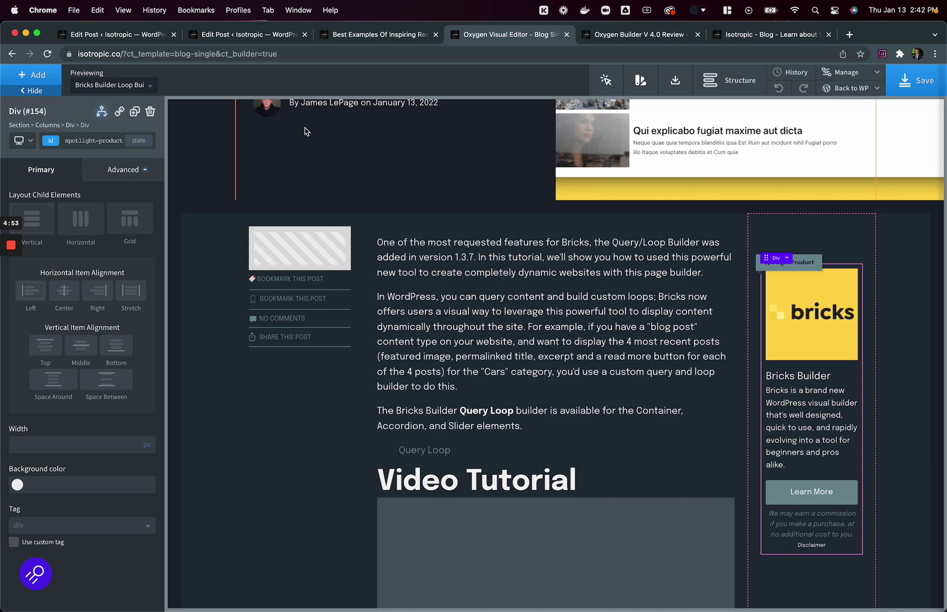
{"action": "scroll", "coordinate": [342, 210], "scroll_direction": "up", "scroll_amount": 1}
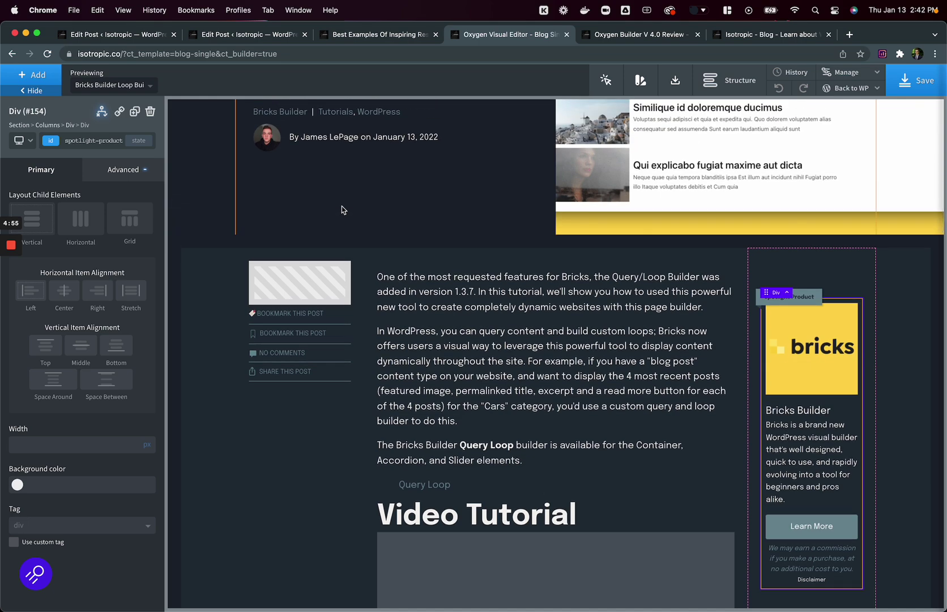
{"action": "scroll", "coordinate": [342, 208], "scroll_direction": "up", "scroll_amount": 5}
{"action": "left_click", "coordinate": [362, 41]}
{"action": "left_click", "coordinate": [274, 41]}
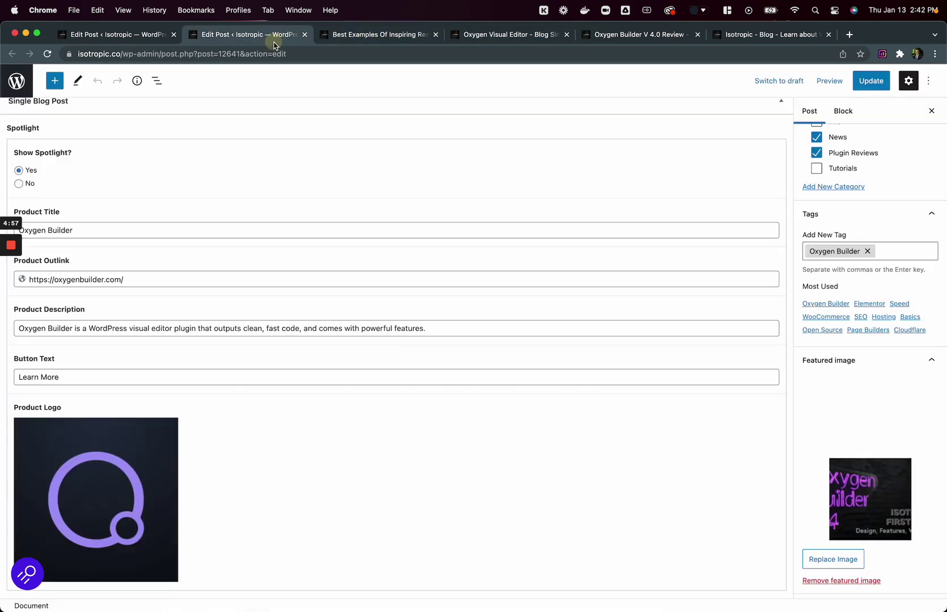
{"action": "scroll", "coordinate": [207, 198], "scroll_direction": "up", "scroll_amount": 8}
{"action": "scroll", "coordinate": [208, 197], "scroll_direction": "up", "scroll_amount": 10}
- Place the live restaurant post tab beside its editor and review the Website Inspiration List intro
{"action": "left_click", "coordinate": [116, 39]}
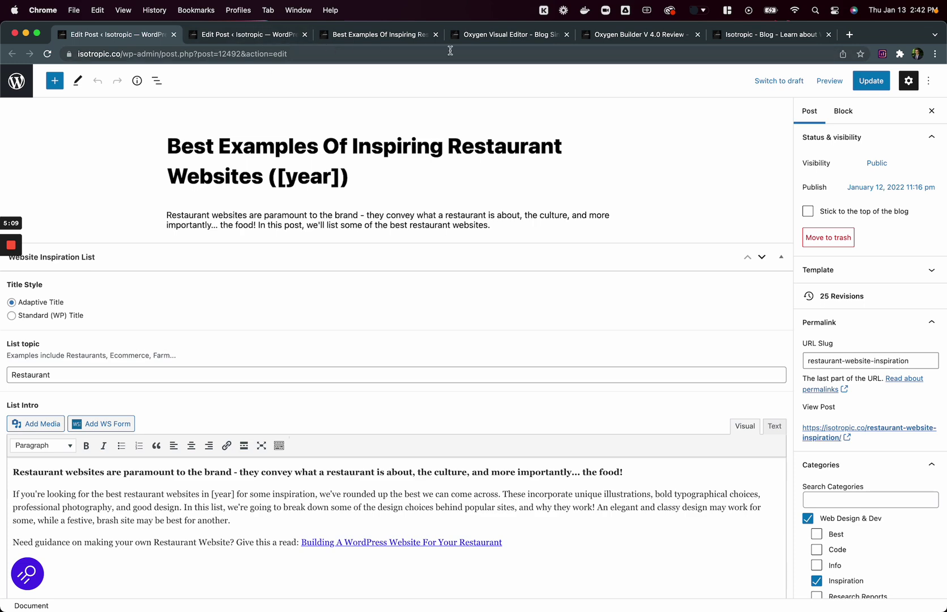
{"action": "left_click_drag", "start_coordinate": [391, 37], "coordinate": [250, 39]}
{"action": "left_click", "coordinate": [141, 36]}
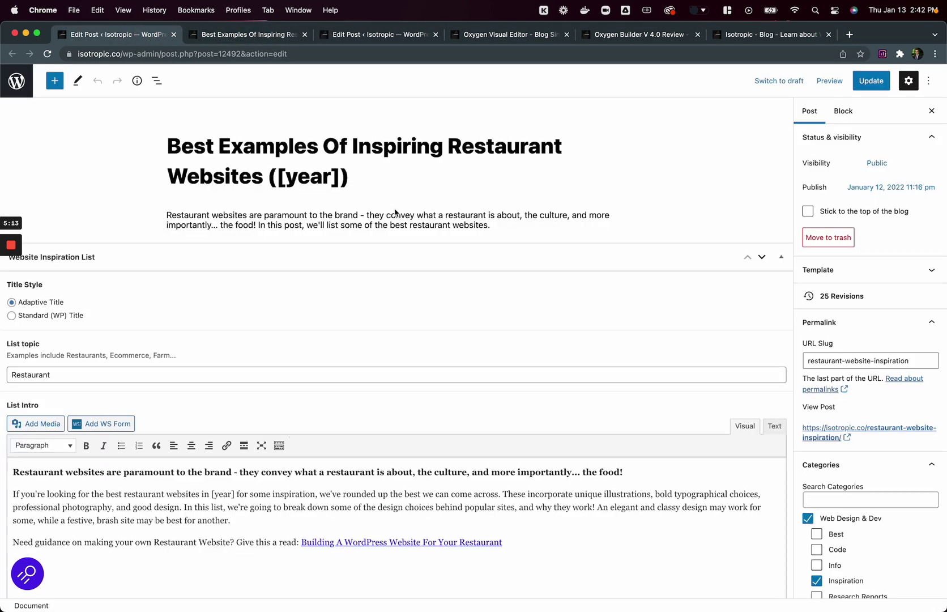
{"action": "scroll", "coordinate": [811, 453], "scroll_direction": "down", "scroll_amount": 3}
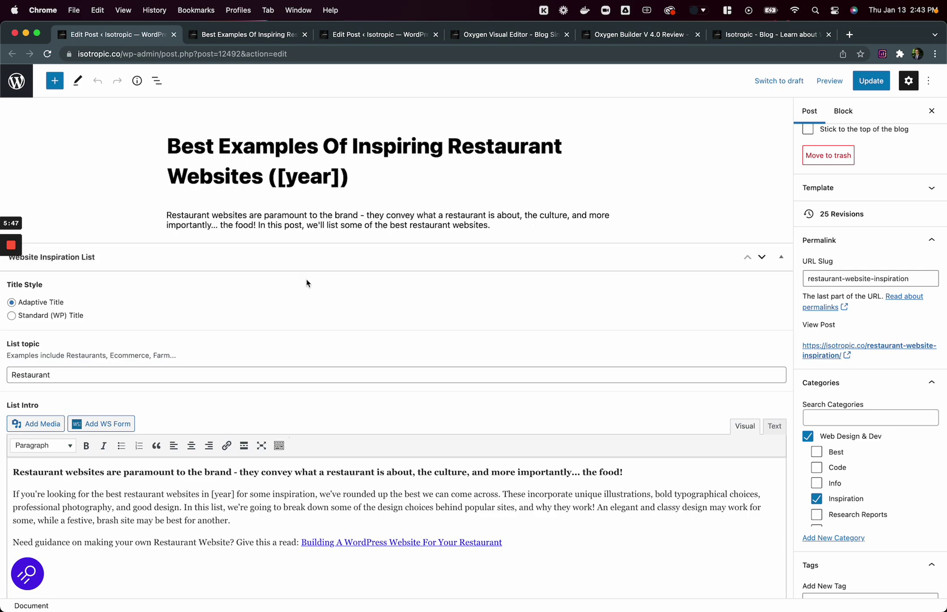
{"action": "scroll", "coordinate": [256, 319], "scroll_direction": "down", "scroll_amount": 5}
{"action": "scroll", "coordinate": [256, 383], "scroll_direction": "up", "scroll_amount": 2}
{"action": "scroll", "coordinate": [133, 309], "scroll_direction": "up", "scroll_amount": 3}
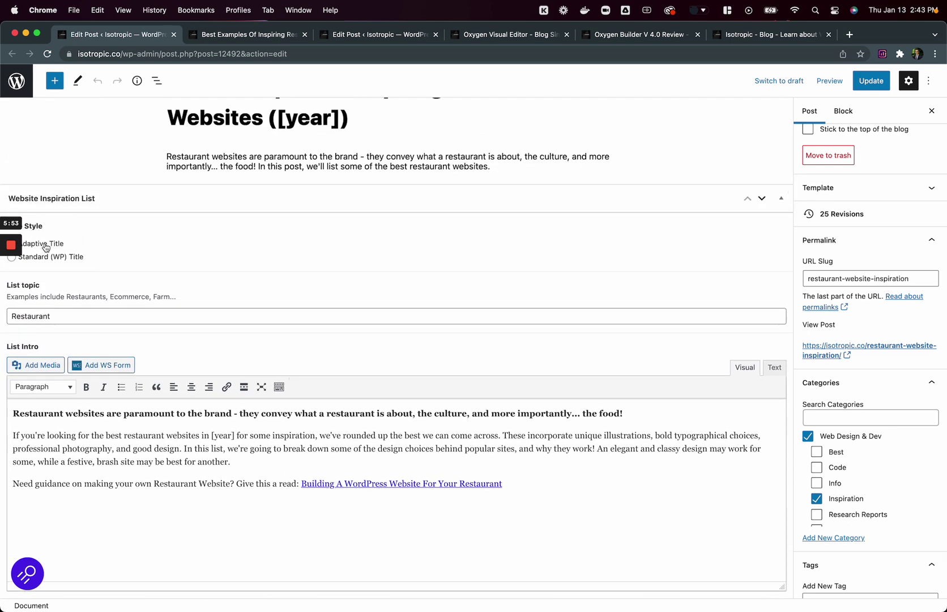
{"action": "scroll", "coordinate": [47, 249], "scroll_direction": "up", "scroll_amount": 2}
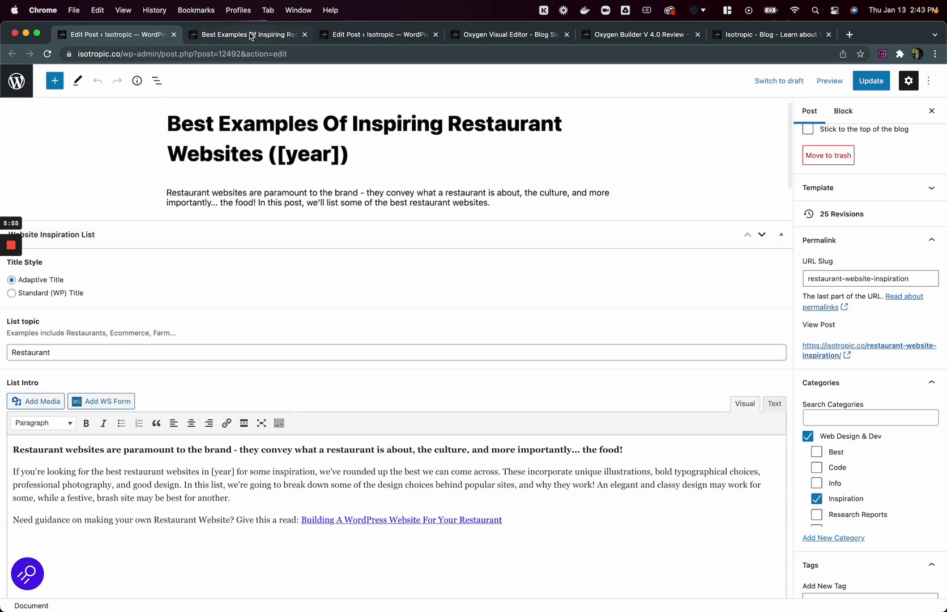
{"action": "left_click", "coordinate": [248, 34]}
{"action": "left_click_drag", "start_coordinate": [260, 174], "coordinate": [675, 238]}
{"action": "left_click", "coordinate": [674, 238]}
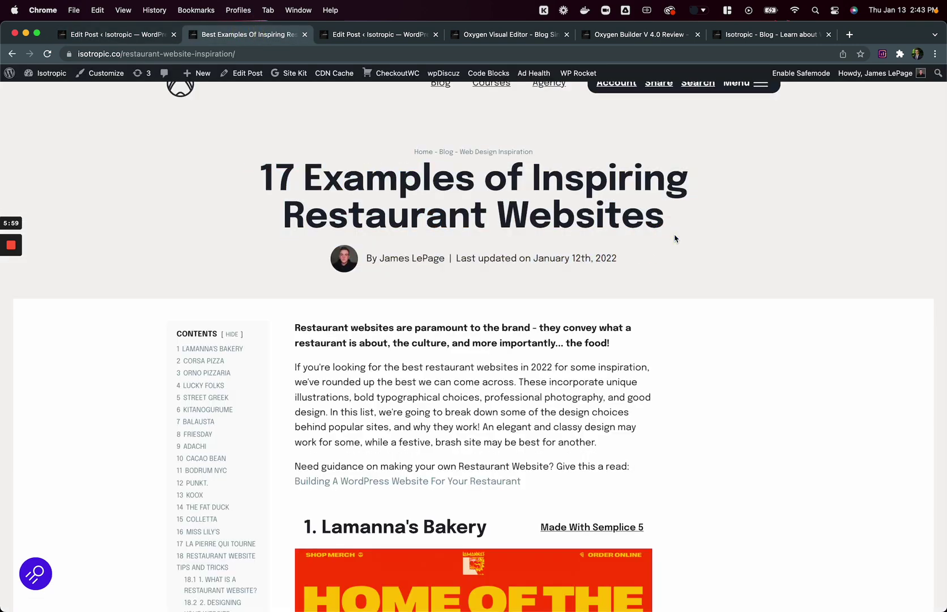
{"action": "double_click", "coordinate": [273, 190]}
{"action": "left_click", "coordinate": [277, 182]}
{"action": "left_click", "coordinate": [154, 34]}
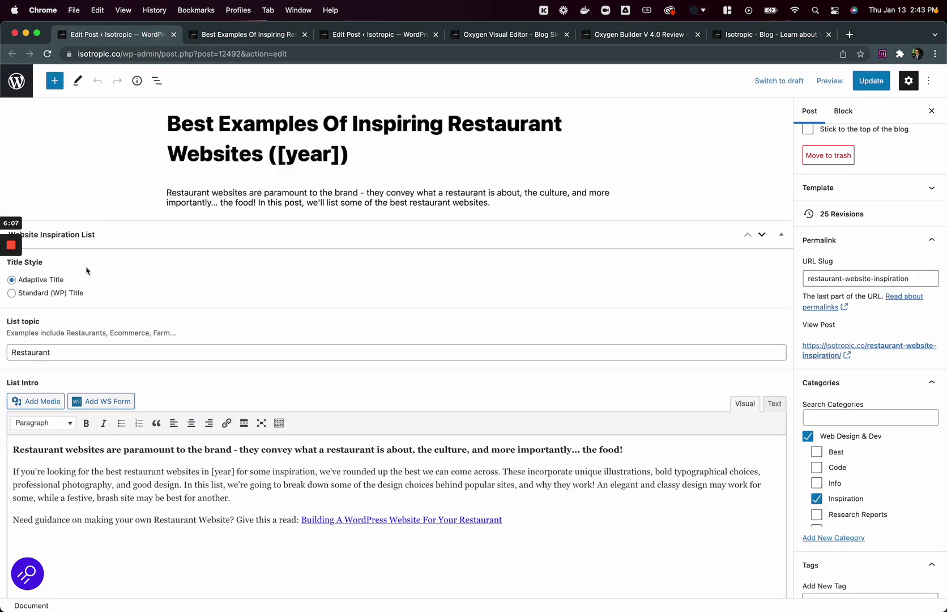
{"action": "left_click", "coordinate": [231, 35]}
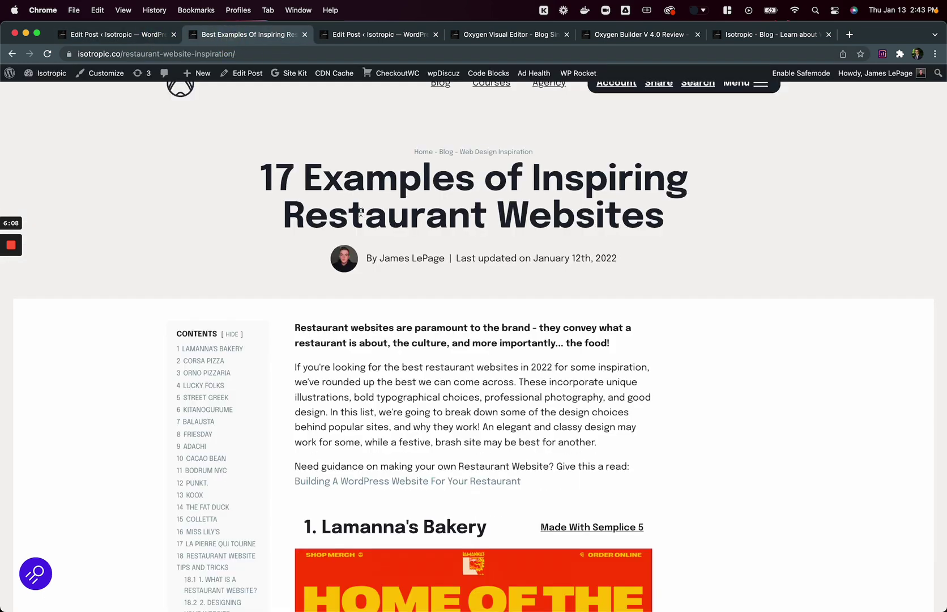
{"action": "left_click", "coordinate": [110, 35]}
{"action": "scroll", "coordinate": [167, 382], "scroll_direction": "down", "scroll_amount": 2}
{"action": "scroll", "coordinate": [168, 382], "scroll_direction": "down", "scroll_amount": 3}
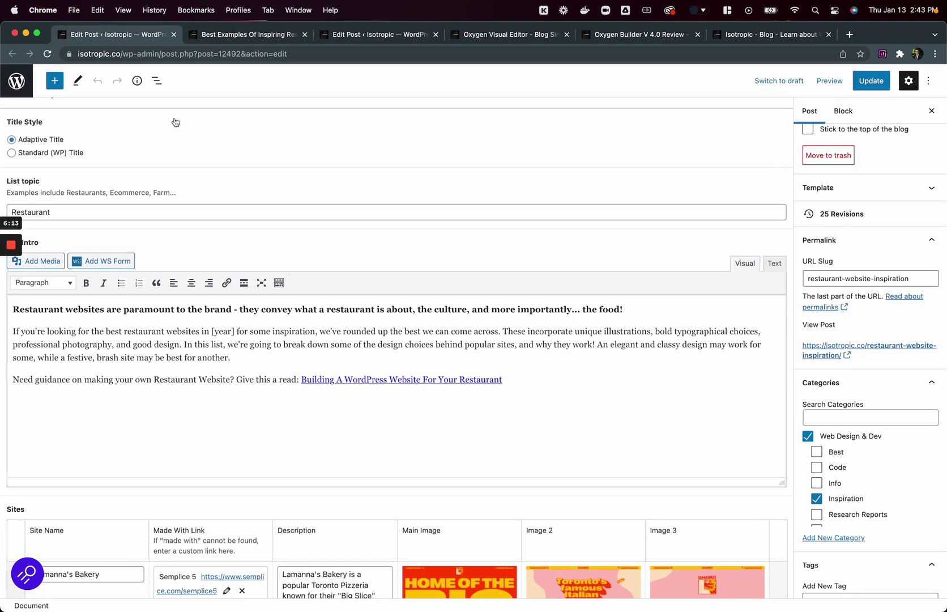
{"action": "left_click", "coordinate": [219, 40]}
{"action": "scroll", "coordinate": [343, 358], "scroll_direction": "down", "scroll_amount": 2}
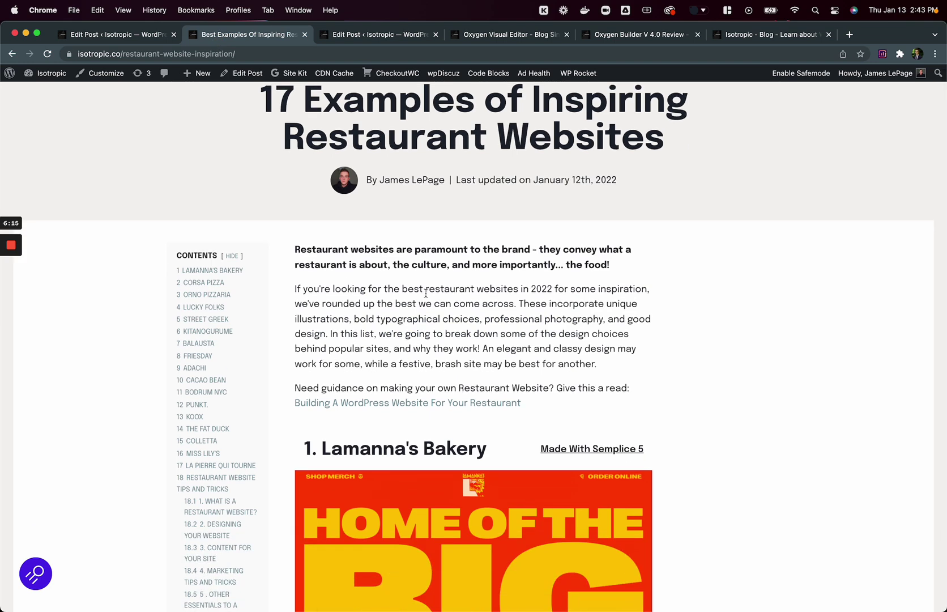
{"action": "left_click", "coordinate": [110, 36]}
{"action": "scroll", "coordinate": [213, 360], "scroll_direction": "down", "scroll_amount": 8}
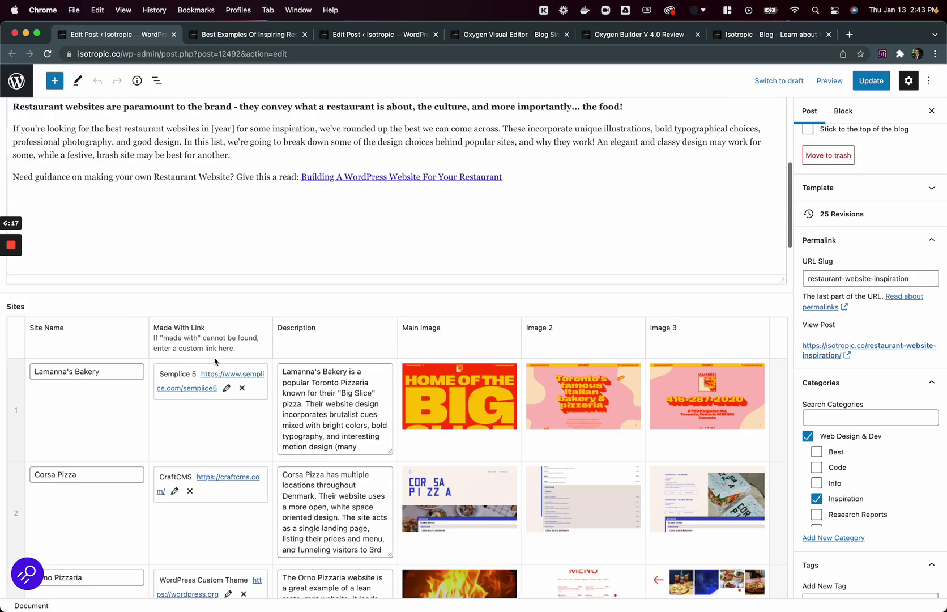
{"action": "scroll", "coordinate": [215, 362], "scroll_direction": "up", "scroll_amount": 2}
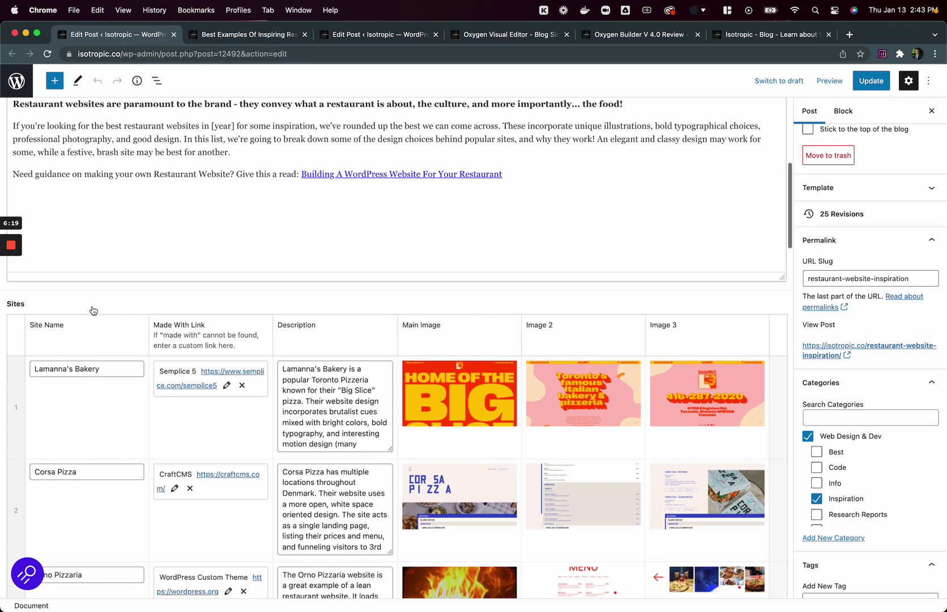
{"action": "scroll", "coordinate": [139, 377], "scroll_direction": "down", "scroll_amount": 20}
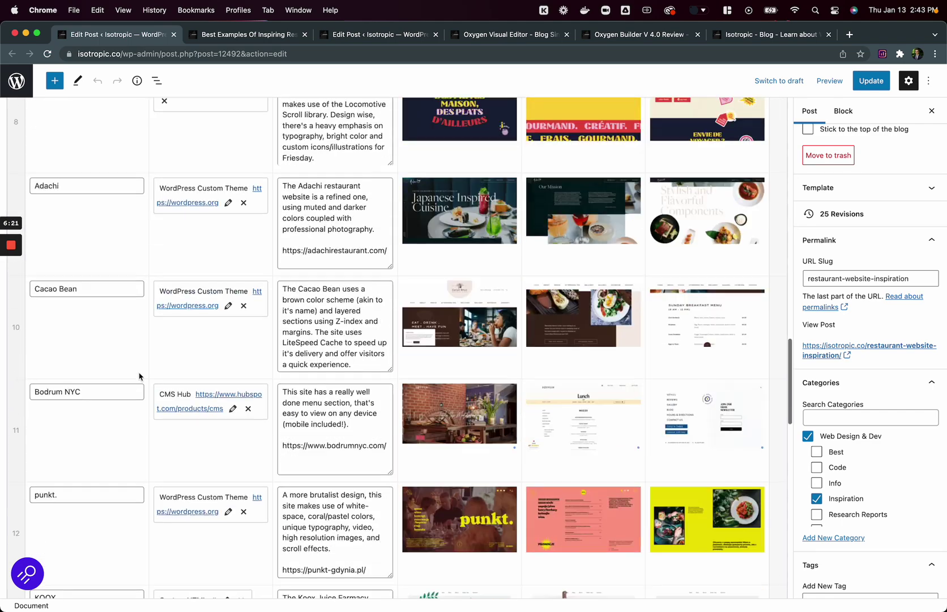
{"action": "scroll", "coordinate": [140, 376], "scroll_direction": "down", "scroll_amount": 6}
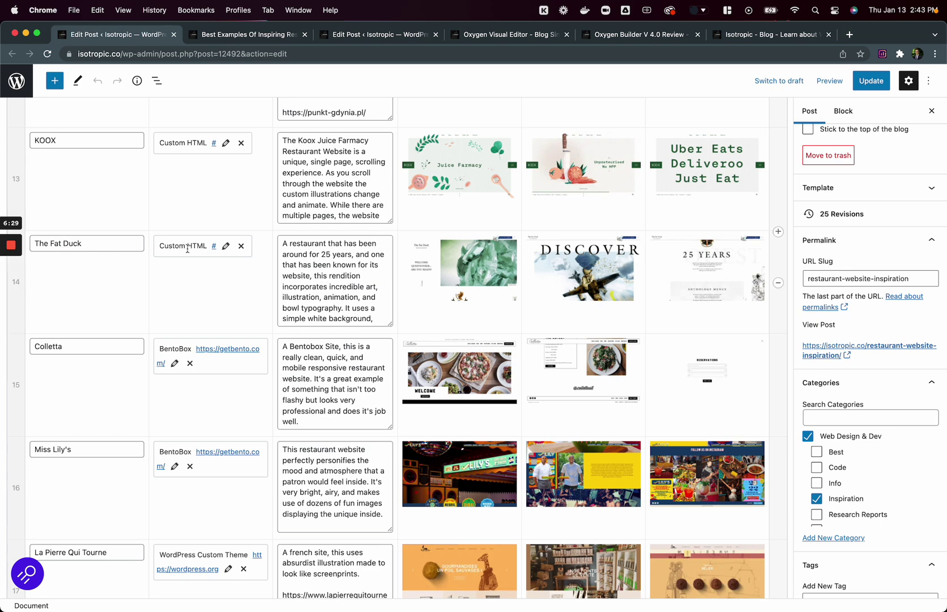
{"action": "scroll", "coordinate": [241, 293], "scroll_direction": "down", "scroll_amount": 5}
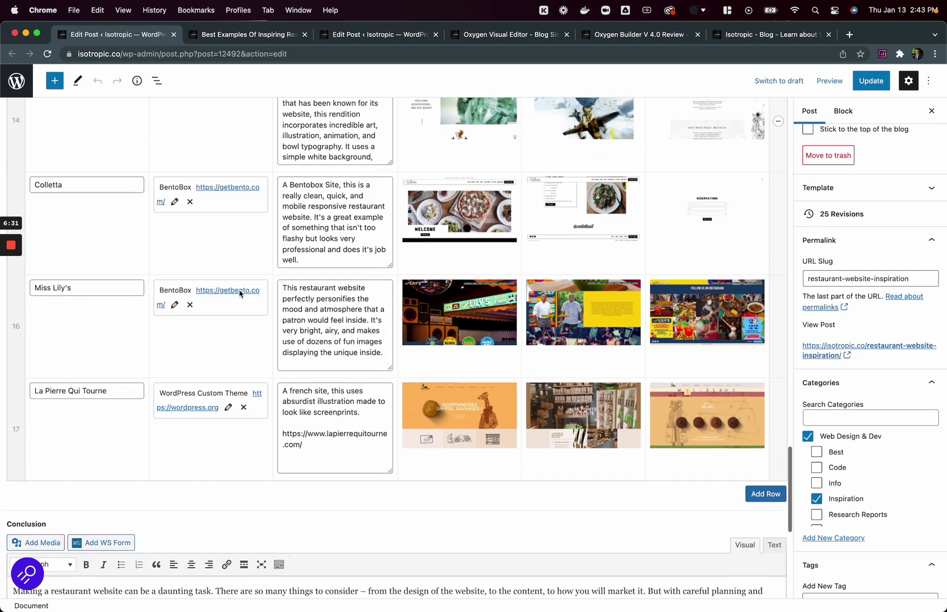
{"action": "scroll", "coordinate": [241, 293], "scroll_direction": "down", "scroll_amount": 2}
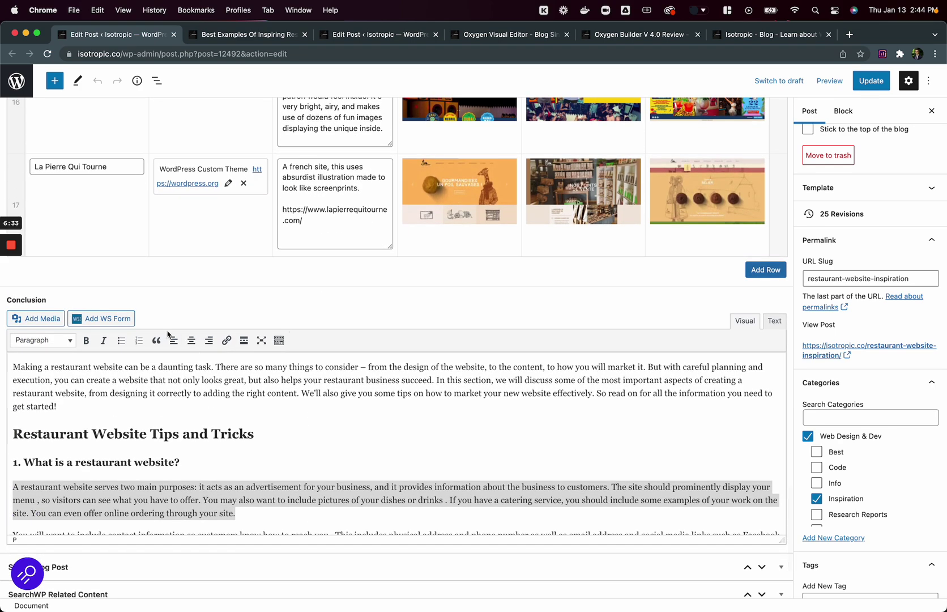
{"action": "scroll", "coordinate": [196, 401], "scroll_direction": "up", "scroll_amount": 20}
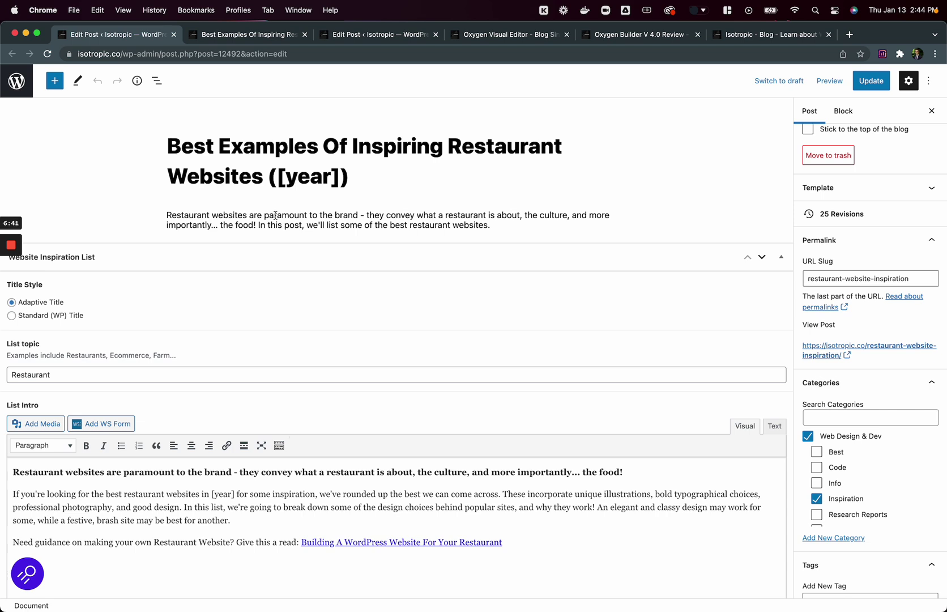
{"action": "scroll", "coordinate": [380, 247], "scroll_direction": "down", "scroll_amount": 1}
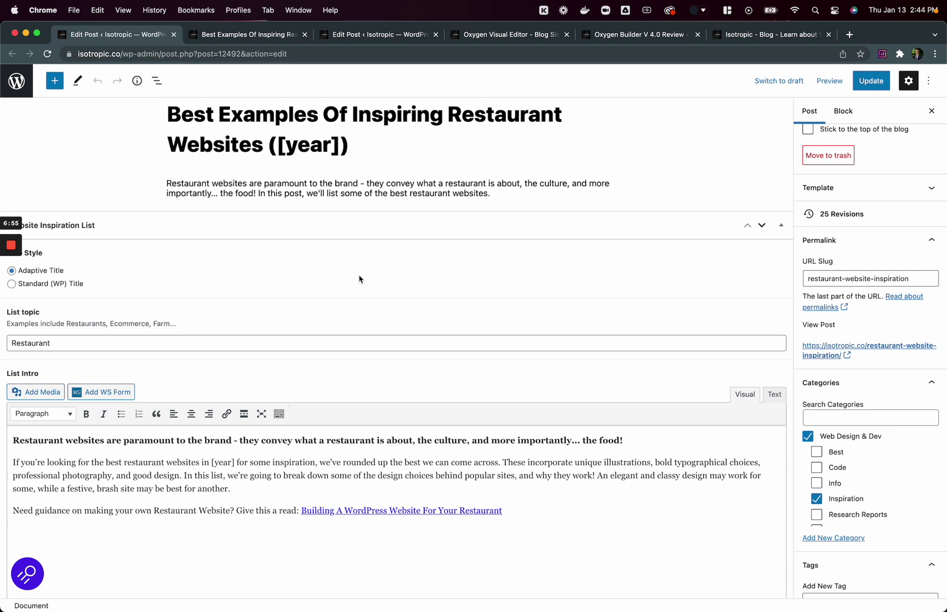
{"action": "left_click", "coordinate": [257, 35]}
{"action": "left_click", "coordinate": [355, 34]}
{"action": "left_click", "coordinate": [497, 33]}
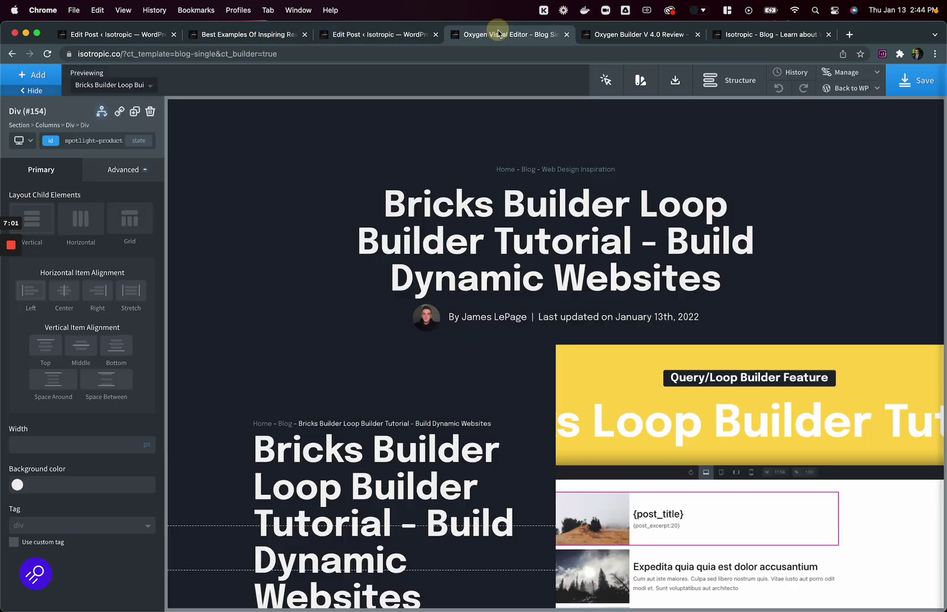
{"action": "left_click", "coordinate": [274, 141]}
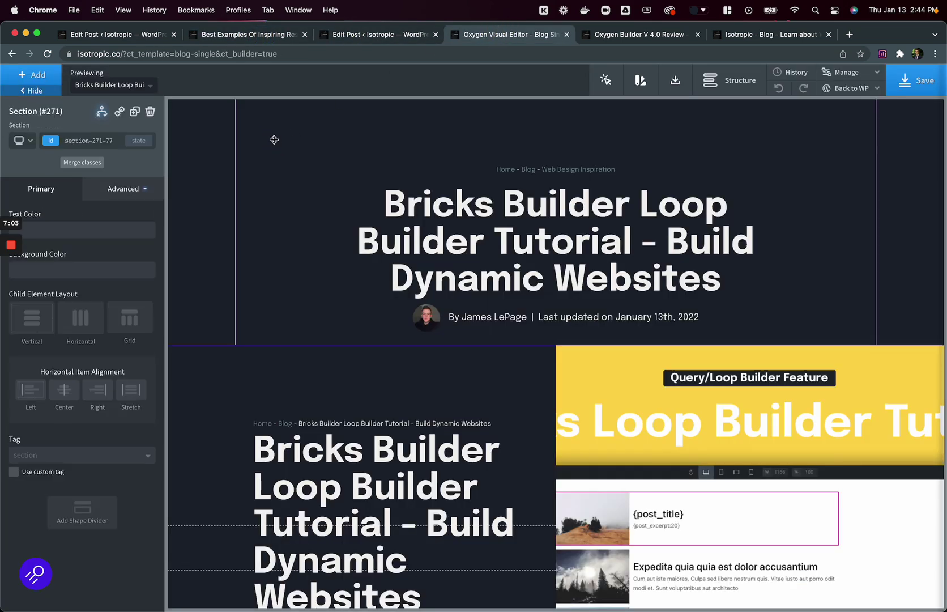
{"action": "left_click", "coordinate": [102, 111]}
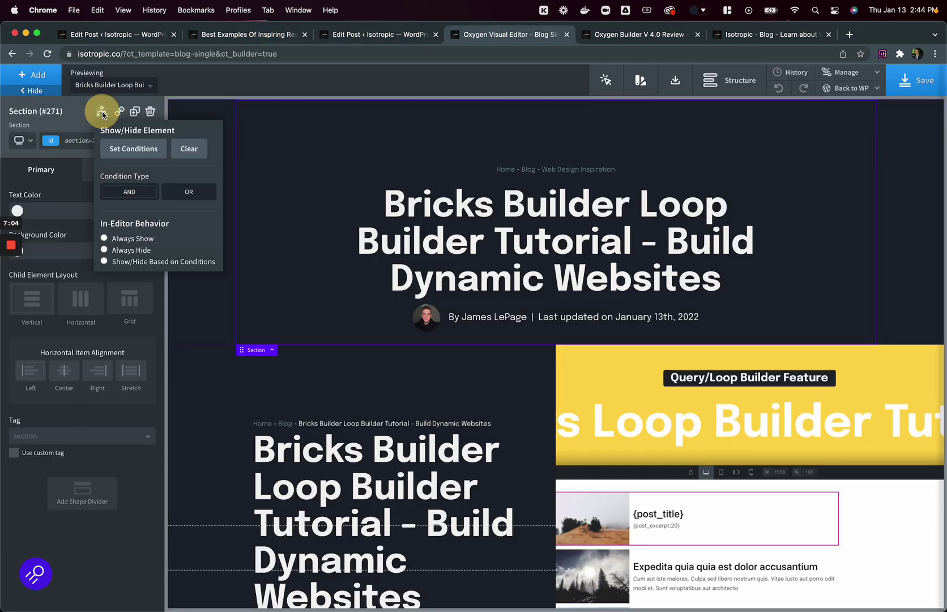
{"action": "left_click", "coordinate": [130, 154]}
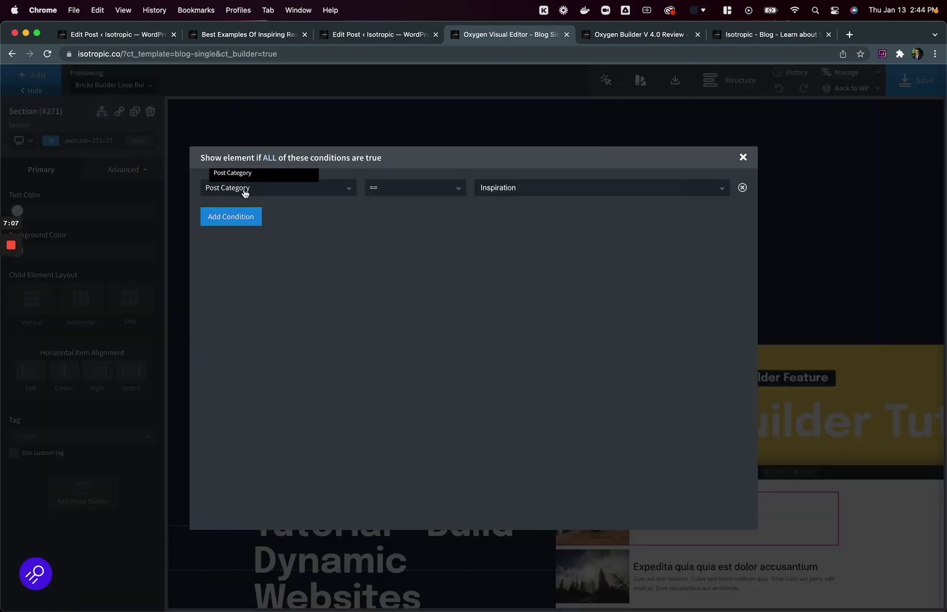
{"action": "left_click", "coordinate": [496, 127]}
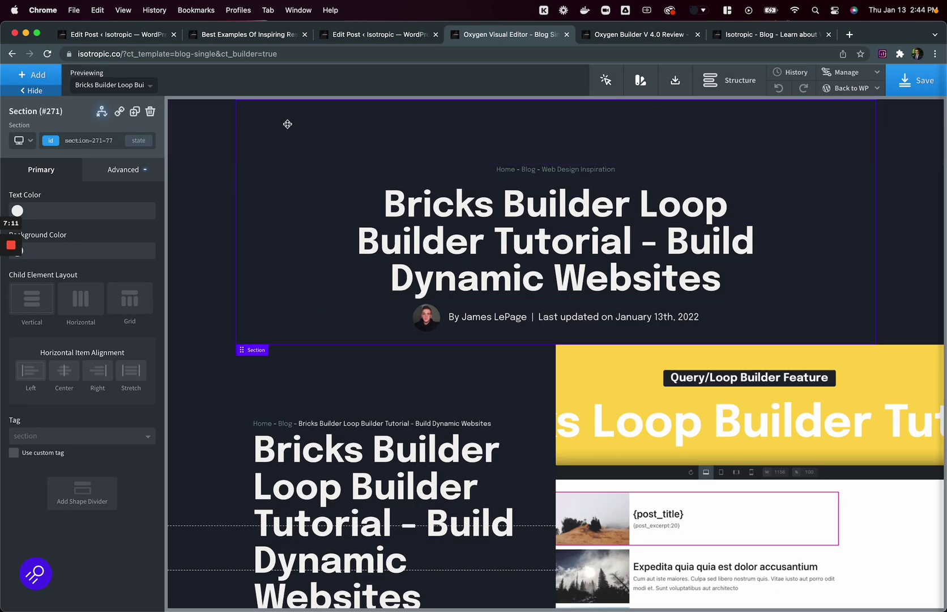
{"action": "scroll", "coordinate": [238, 260], "scroll_direction": "down", "scroll_amount": 2}
{"action": "left_click", "coordinate": [191, 349]}
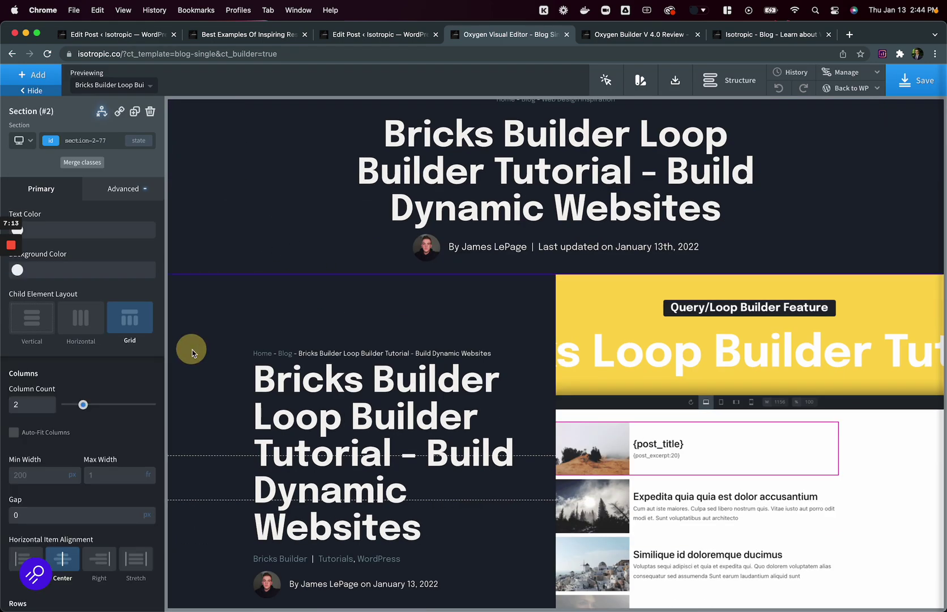
{"action": "left_click", "coordinate": [102, 111]}
{"action": "left_click", "coordinate": [134, 149]}
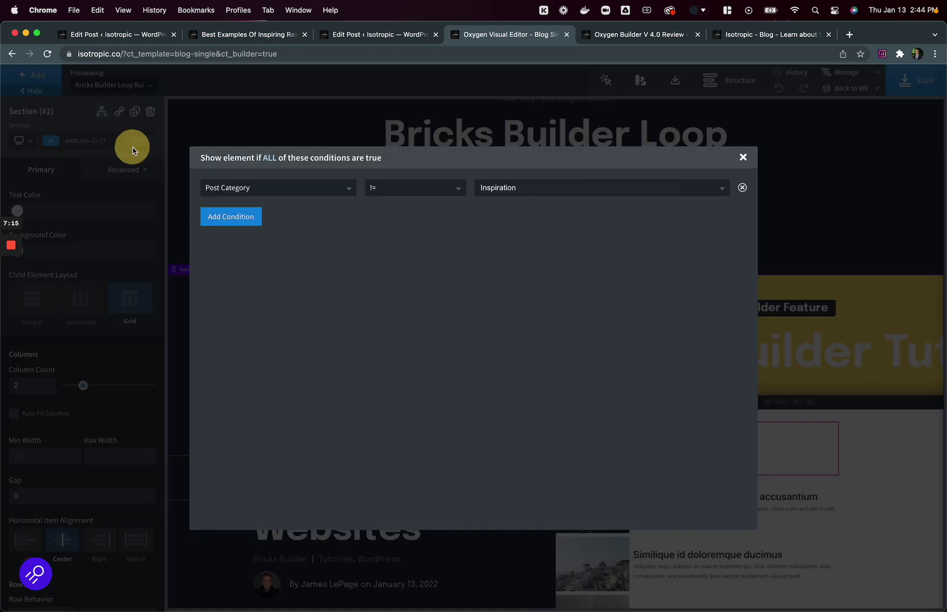
{"action": "left_click", "coordinate": [279, 120]}
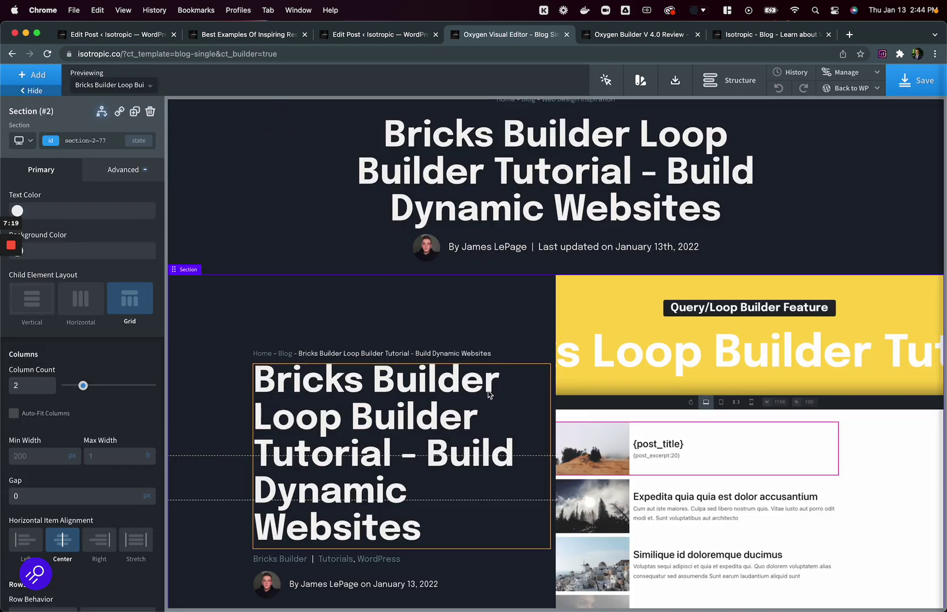
- Select the hero Section #271, then its post title Heading #10
{"action": "scroll", "coordinate": [396, 232], "scroll_direction": "up", "scroll_amount": 2}
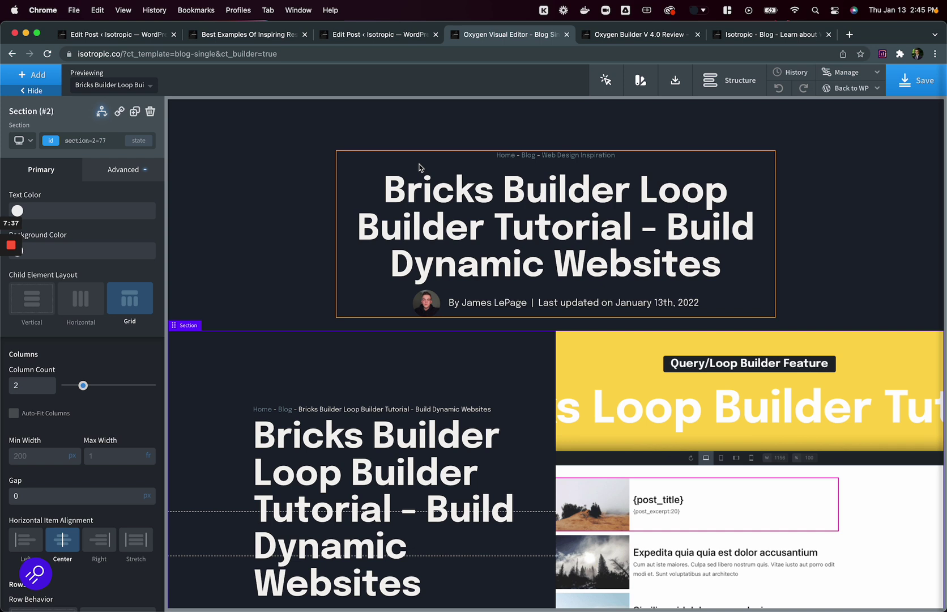
{"action": "left_click", "coordinate": [270, 209]}
{"action": "scroll", "coordinate": [270, 210], "scroll_direction": "down", "scroll_amount": 1}
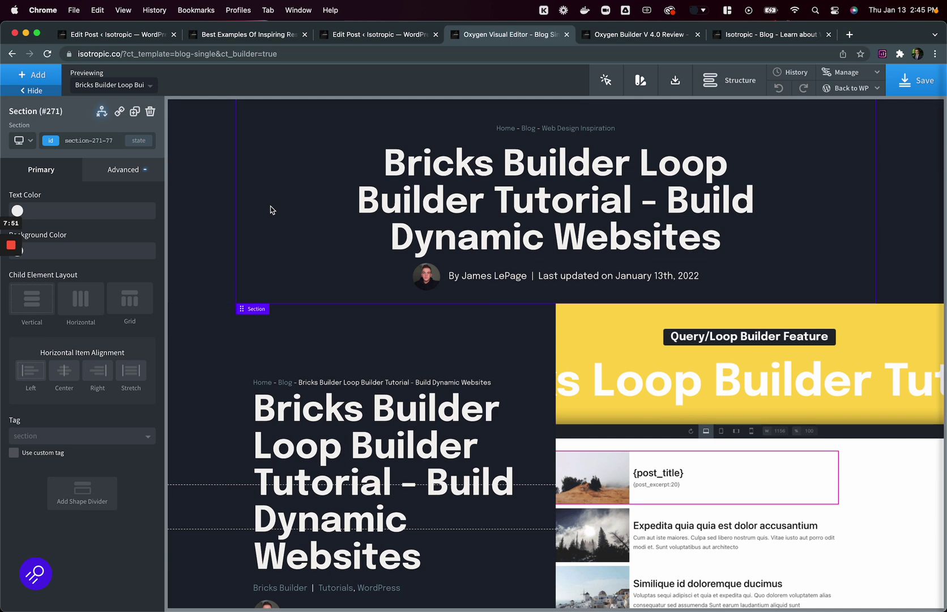
{"action": "scroll", "coordinate": [341, 224], "scroll_direction": "up", "scroll_amount": 2}
{"action": "left_click", "coordinate": [396, 235]}
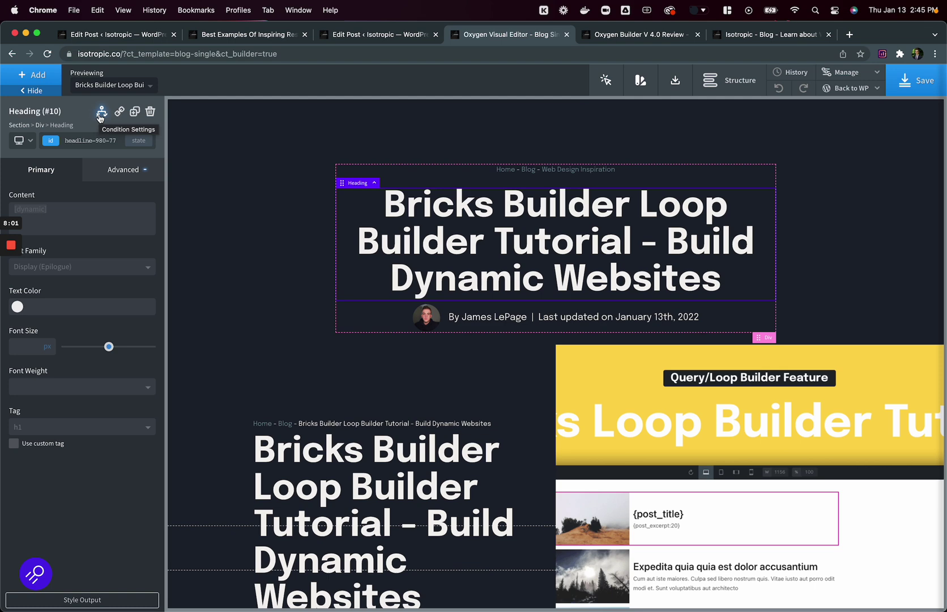
{"action": "left_click", "coordinate": [109, 37]}
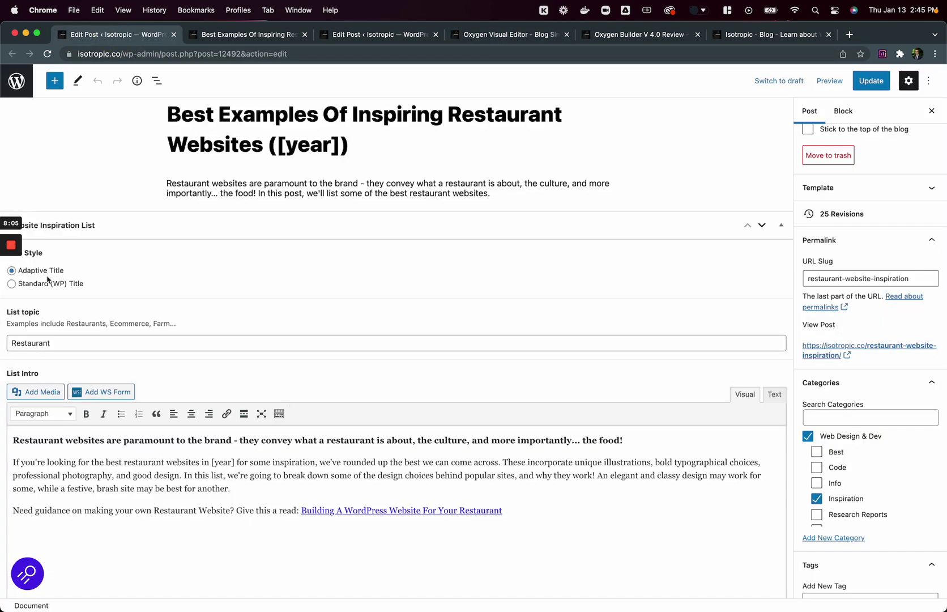
{"action": "left_click", "coordinate": [222, 35]}
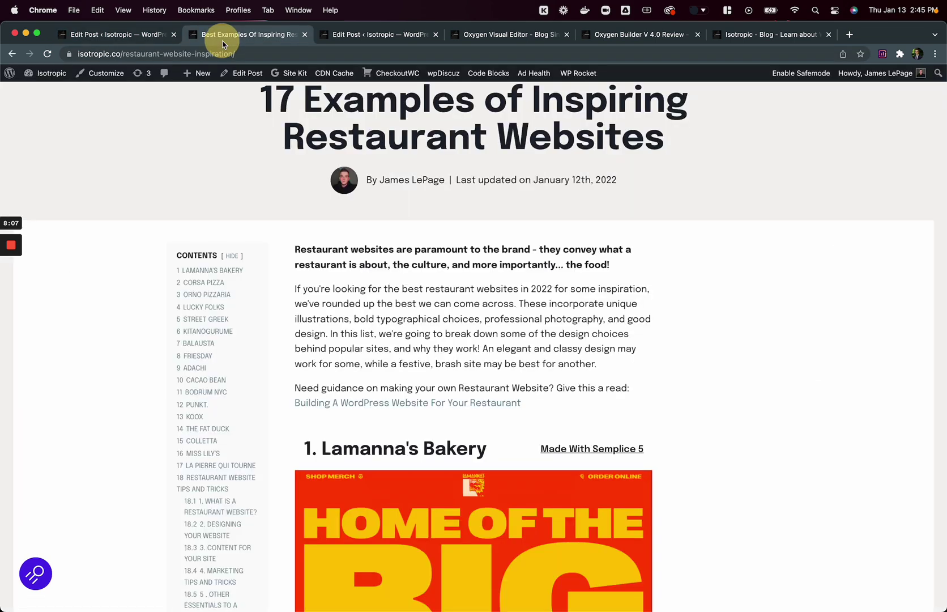
{"action": "left_click", "coordinate": [360, 35]}
{"action": "left_click", "coordinate": [462, 37]}
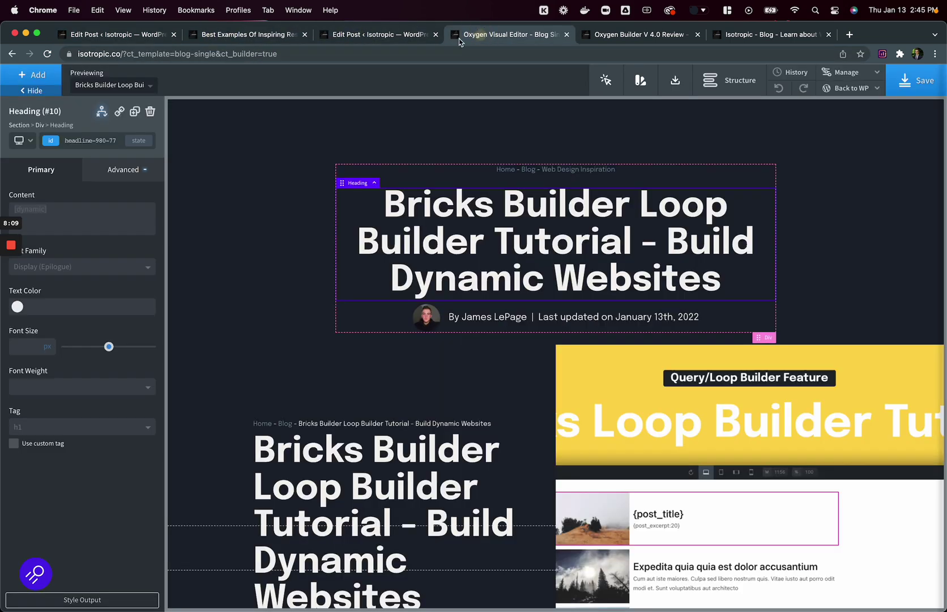
{"action": "left_click", "coordinate": [102, 111]}
{"action": "left_click", "coordinate": [119, 151]}
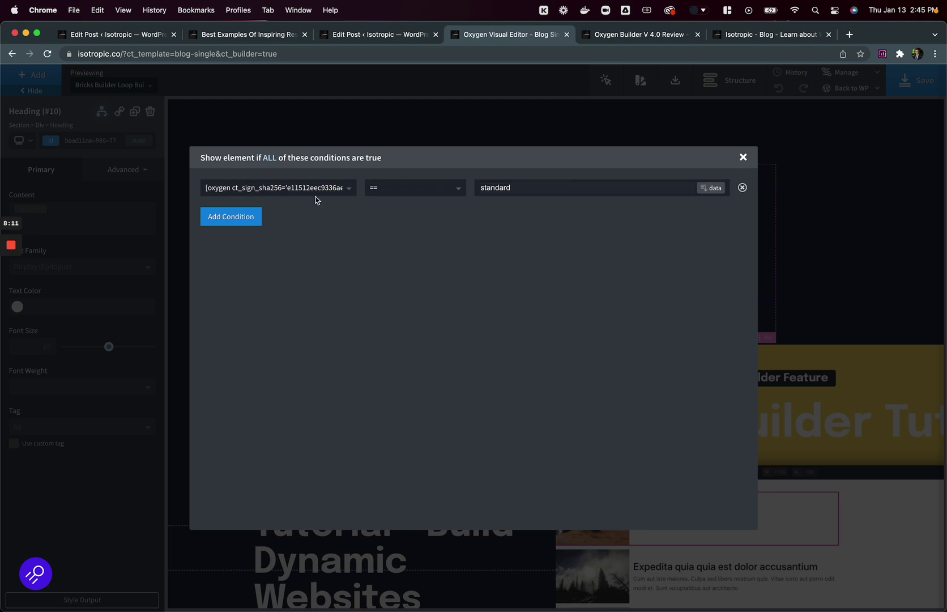
{"action": "left_click", "coordinate": [519, 134]}
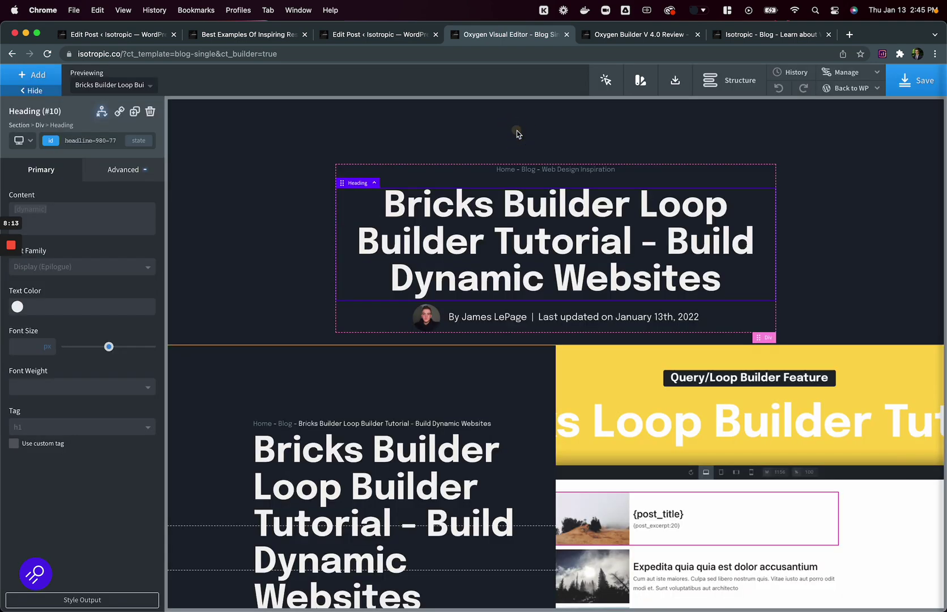
- In the structure tree, select Code Block #292 and open its adaptive-title PHP code
{"action": "left_click", "coordinate": [729, 79]}
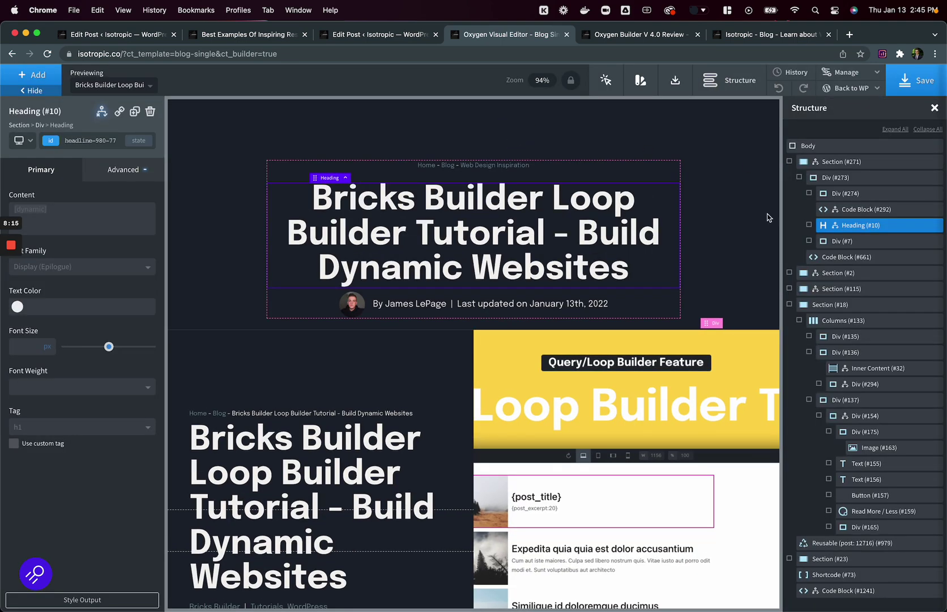
{"action": "left_click", "coordinate": [850, 209]}
{"action": "left_click", "coordinate": [80, 263]}
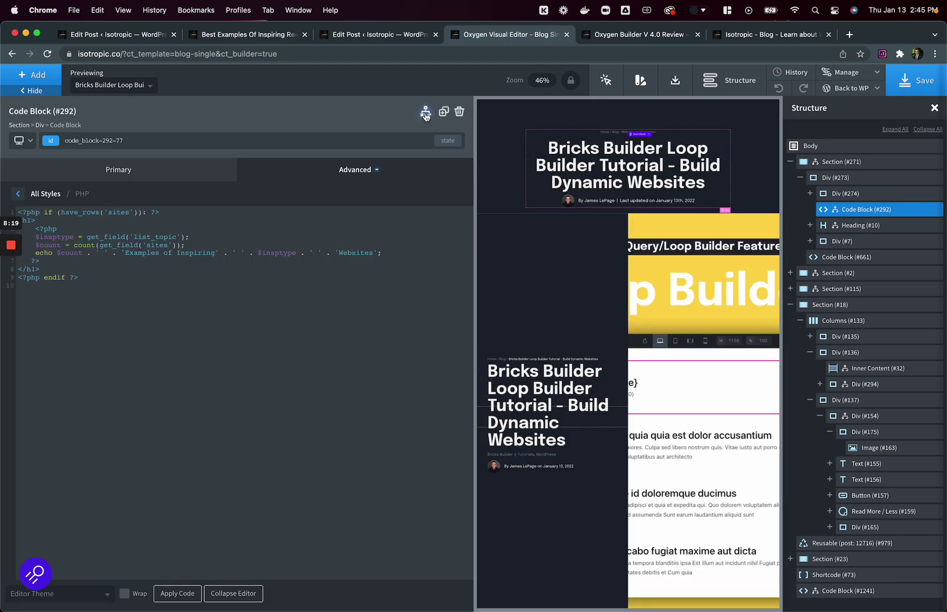
{"action": "left_click", "coordinate": [85, 211]}
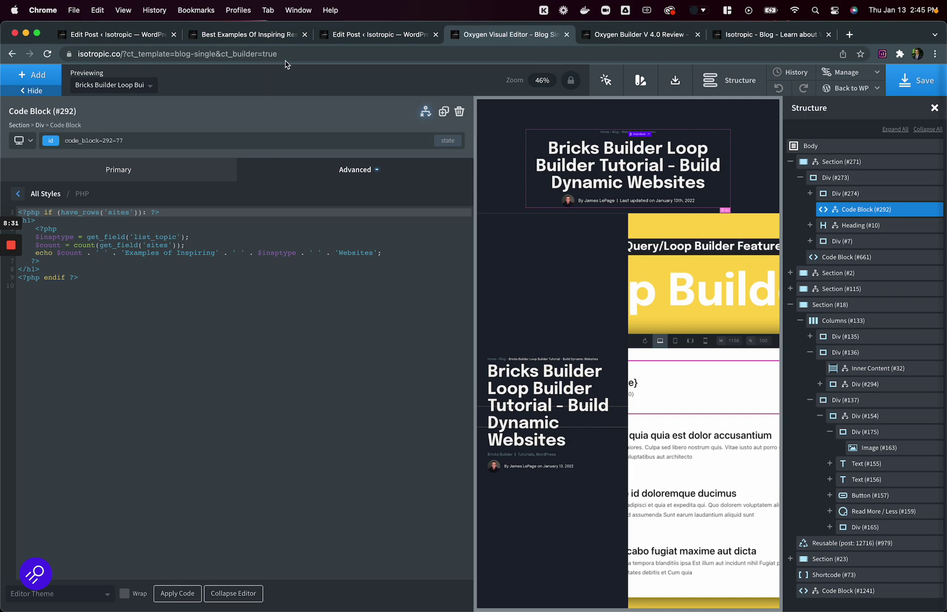
- Check the number 17 in the live article title, then select the post body's Inner Content #32
{"action": "left_click", "coordinate": [225, 32]}
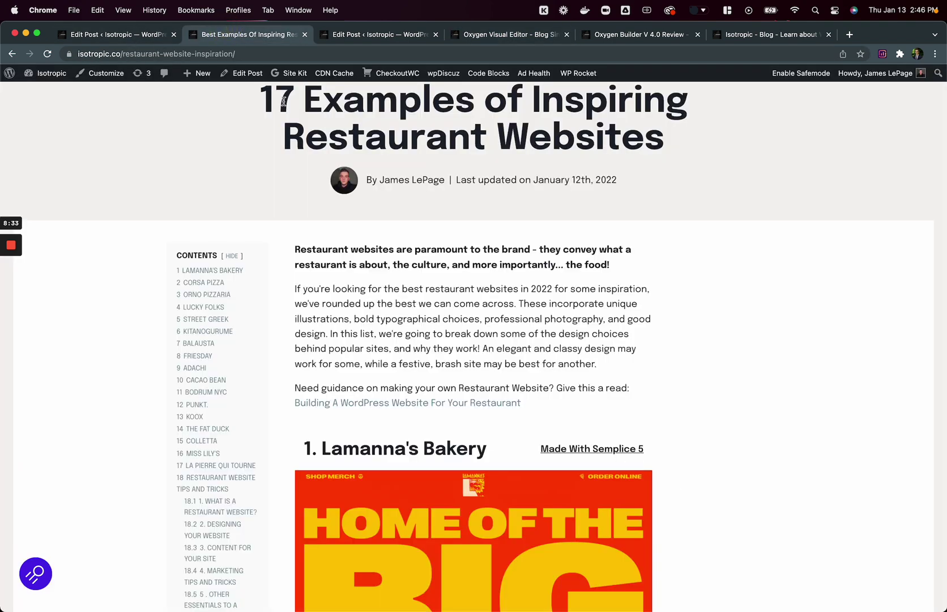
{"action": "double_click", "coordinate": [284, 100]}
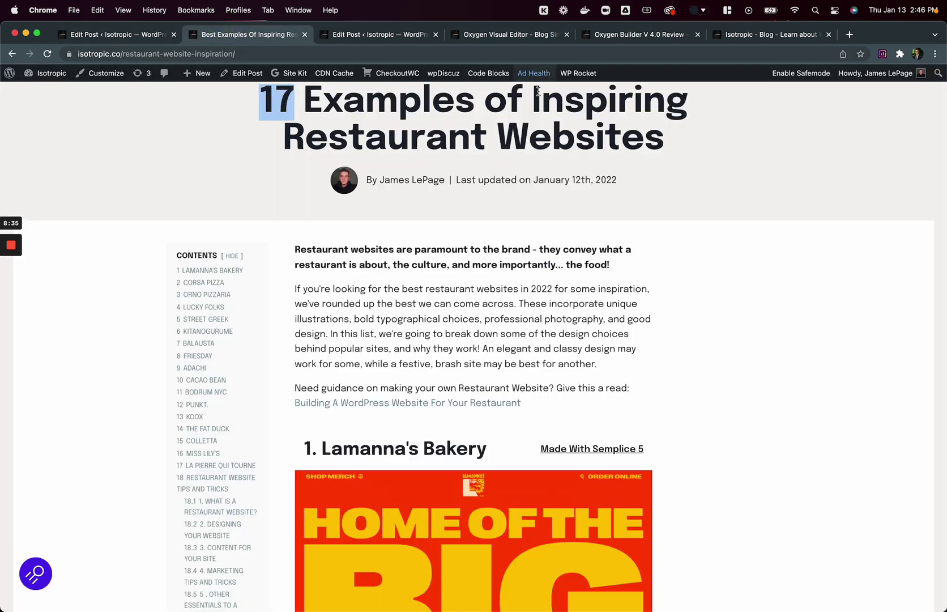
{"action": "left_click", "coordinate": [343, 35]}
{"action": "left_click", "coordinate": [499, 35]}
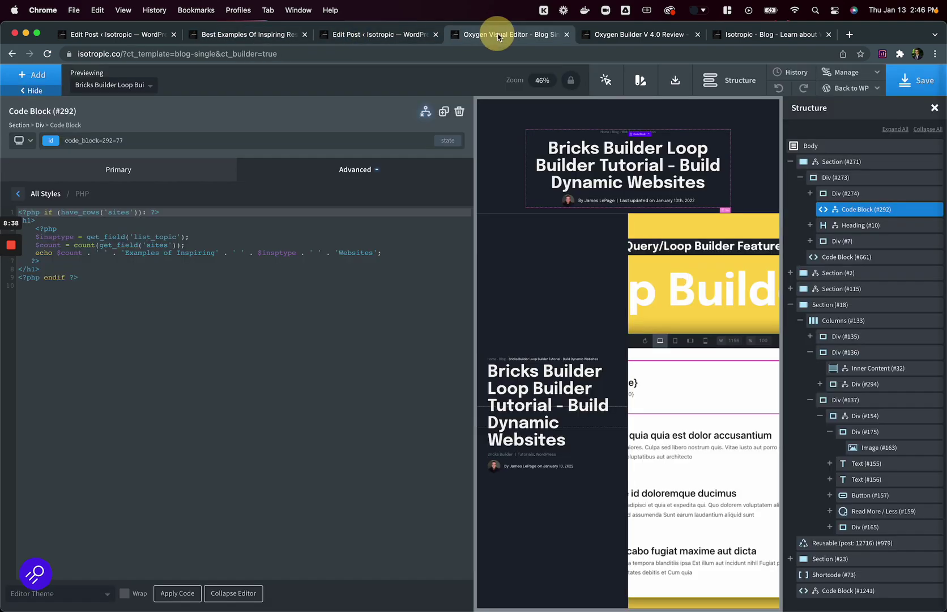
{"action": "right_click", "coordinate": [566, 294]}
{"action": "scroll", "coordinate": [567, 293], "scroll_direction": "down", "scroll_amount": 10}
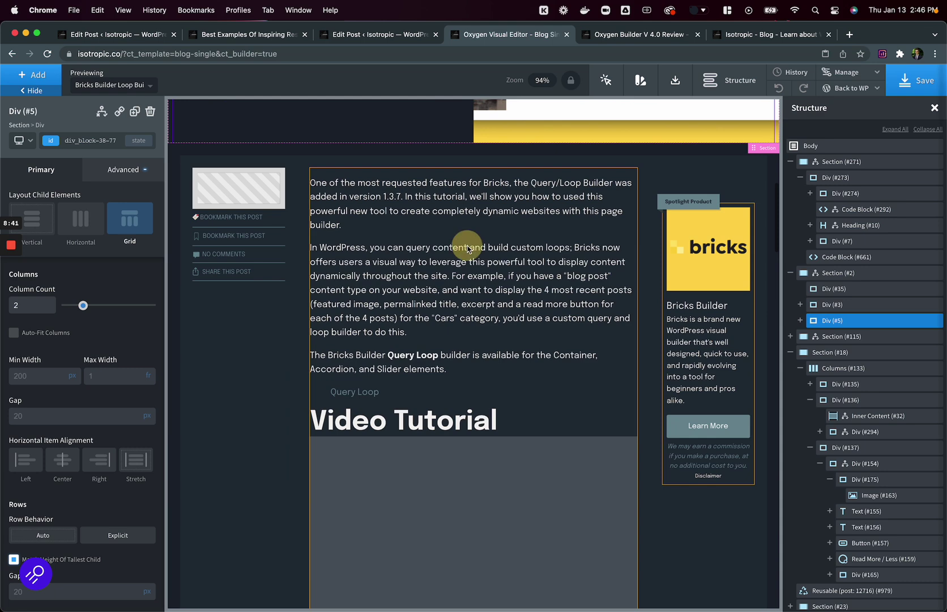
{"action": "left_click", "coordinate": [567, 293]}
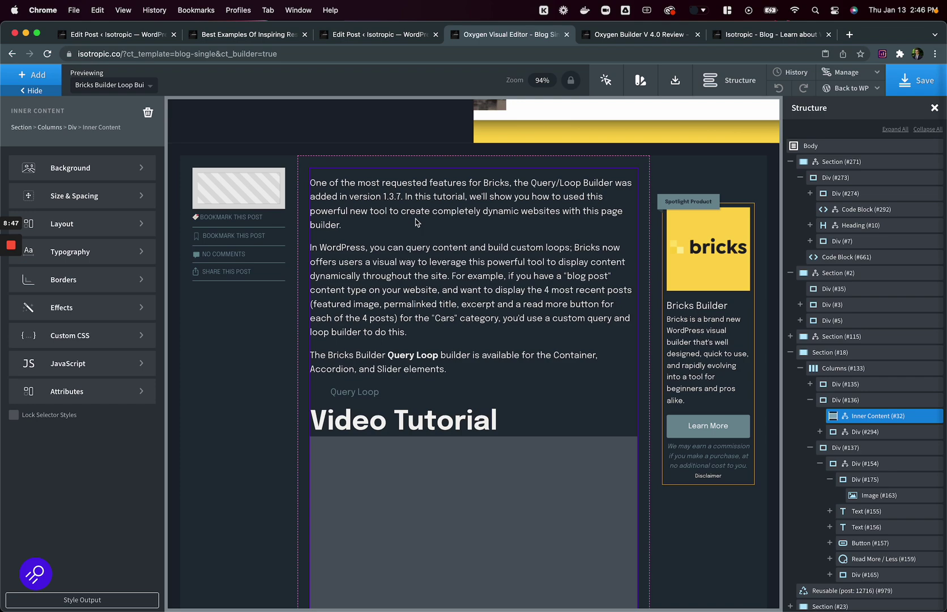
- Switch to the Oxygen Builder V 4.0 Review article and scroll through its content
{"action": "left_click", "coordinate": [630, 35]}
{"action": "scroll", "coordinate": [482, 312], "scroll_direction": "down", "scroll_amount": 10}
{"action": "scroll", "coordinate": [482, 310], "scroll_direction": "up", "scroll_amount": 4}
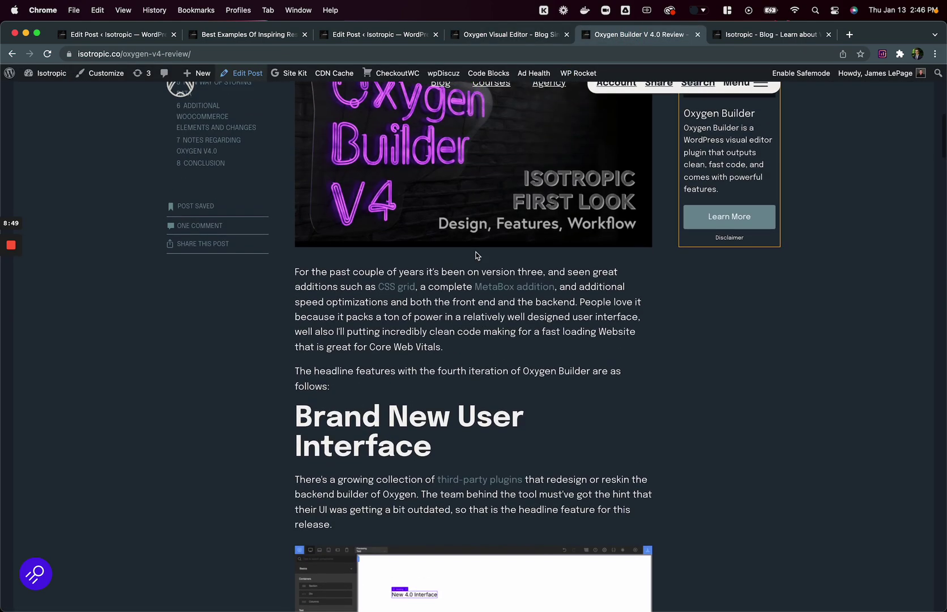
{"action": "scroll", "coordinate": [425, 164], "scroll_direction": "down", "scroll_amount": 10}
{"action": "scroll", "coordinate": [371, 421], "scroll_direction": "down", "scroll_amount": 10}
{"action": "scroll", "coordinate": [372, 420], "scroll_direction": "up", "scroll_amount": 4}
{"action": "scroll", "coordinate": [363, 374], "scroll_direction": "down", "scroll_amount": 10}
{"action": "scroll", "coordinate": [361, 365], "scroll_direction": "down", "scroll_amount": 20}
{"action": "scroll", "coordinate": [359, 360], "scroll_direction": "down", "scroll_amount": 15}
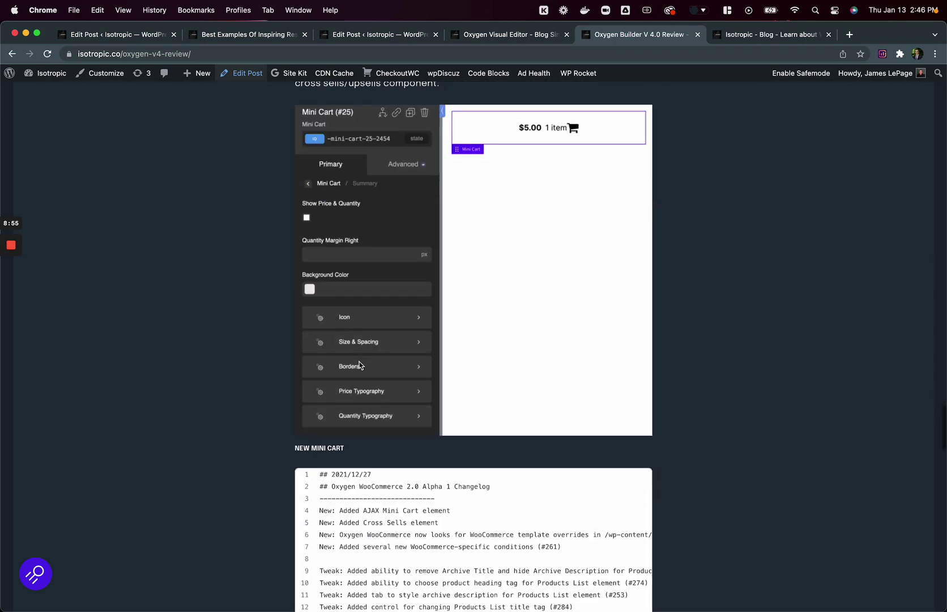
{"action": "scroll", "coordinate": [359, 364], "scroll_direction": "down", "scroll_amount": 5}
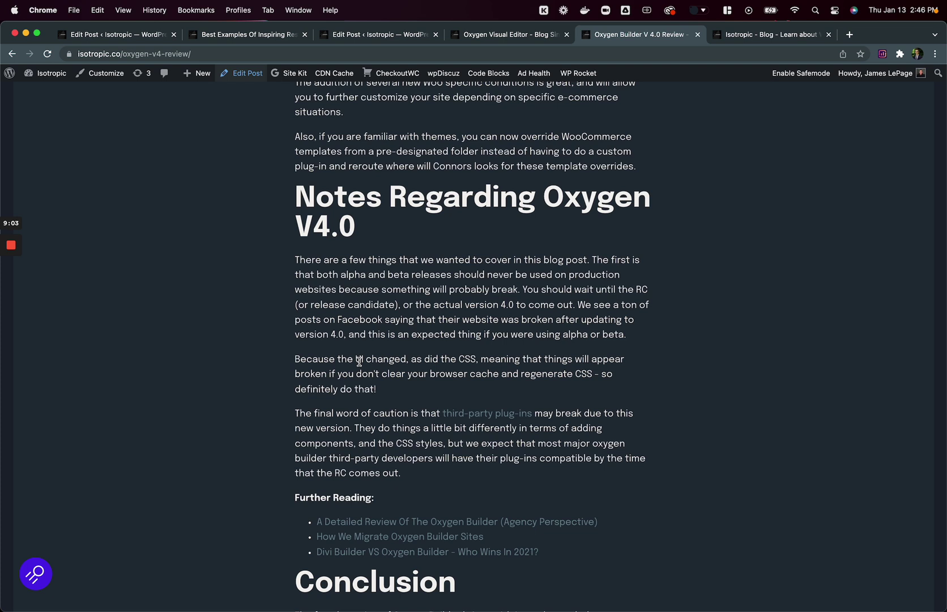
- Inspect the page in DevTools, close them, and scroll down to the Conclusion section
{"action": "right_click", "coordinate": [449, 325]}
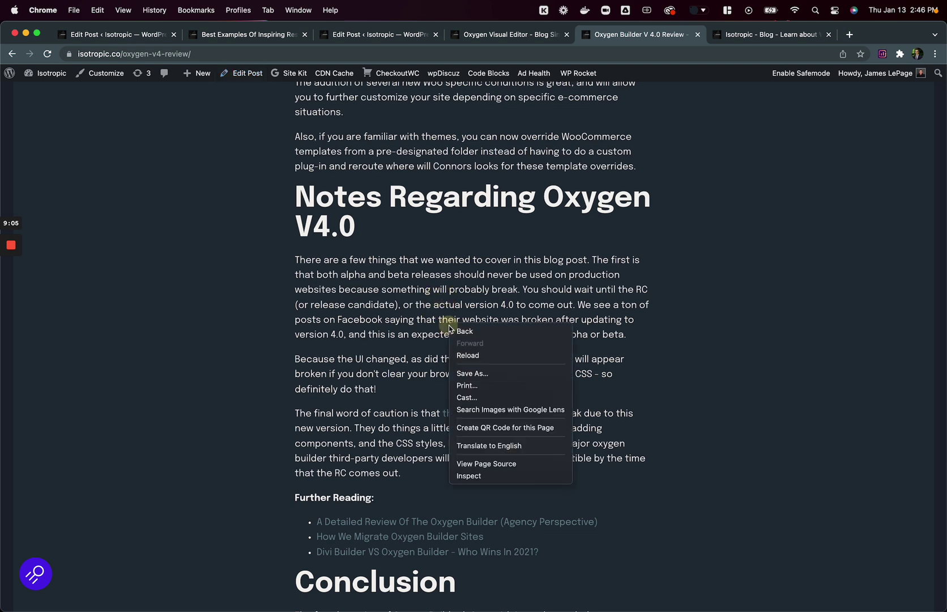
{"action": "left_click", "coordinate": [485, 477]}
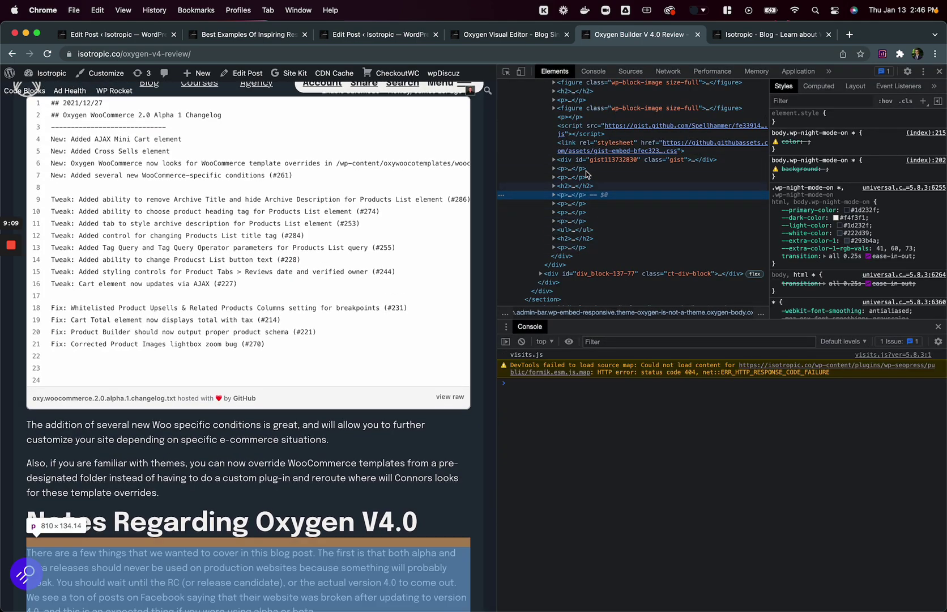
{"action": "scroll", "coordinate": [584, 136], "scroll_direction": "up", "scroll_amount": 5}
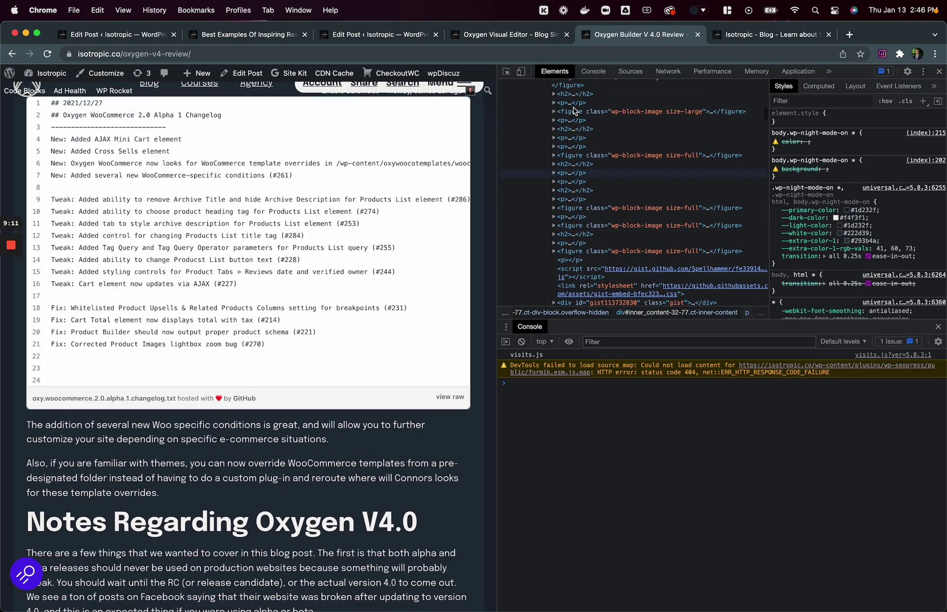
{"action": "left_click", "coordinate": [939, 71]}
{"action": "scroll", "coordinate": [598, 264], "scroll_direction": "down", "scroll_amount": 10}
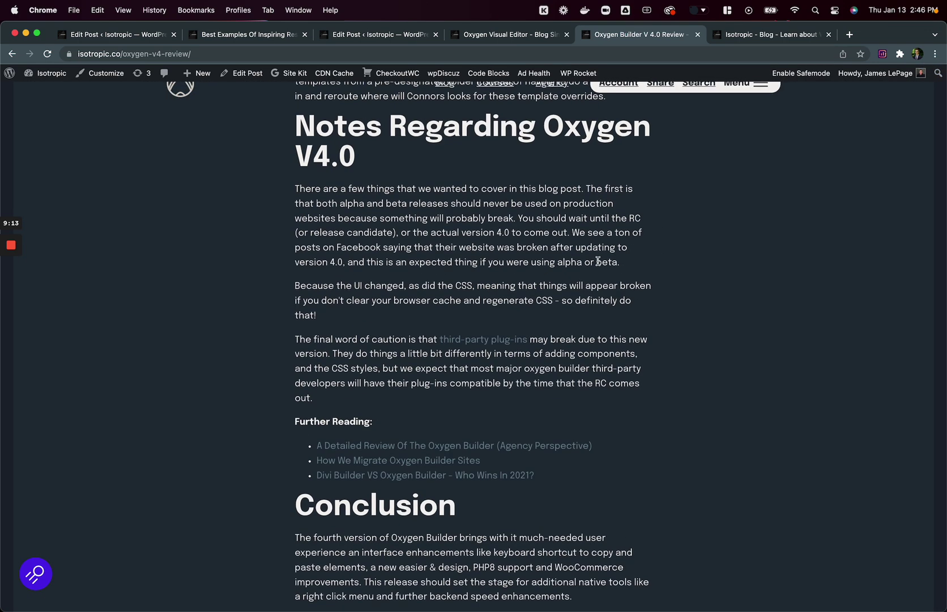
{"action": "scroll", "coordinate": [599, 264], "scroll_direction": "up", "scroll_amount": 2}
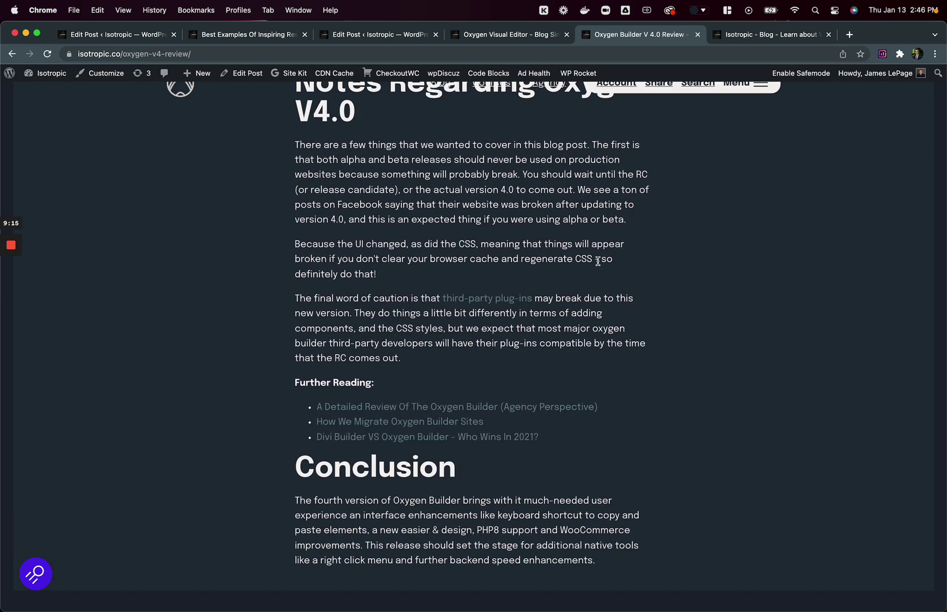
{"action": "scroll", "coordinate": [487, 170], "scroll_direction": "down", "scroll_amount": 2}
- Back in Oxygen, select the list's text element, repeated item, Repeater (#442) and Div (#294)
{"action": "left_click", "coordinate": [492, 33]}
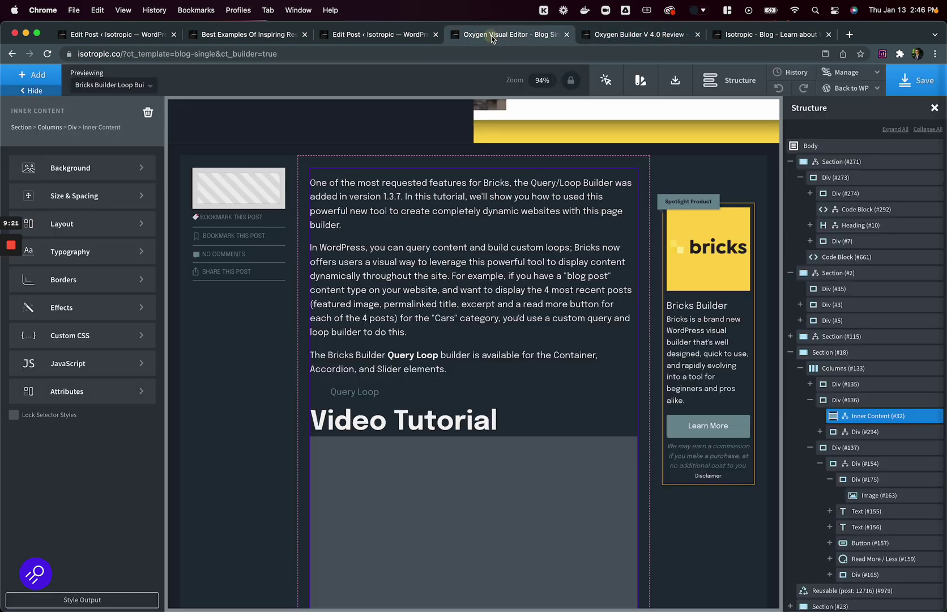
{"action": "scroll", "coordinate": [465, 233], "scroll_direction": "down", "scroll_amount": 10}
{"action": "scroll", "coordinate": [464, 234], "scroll_direction": "down", "scroll_amount": 10}
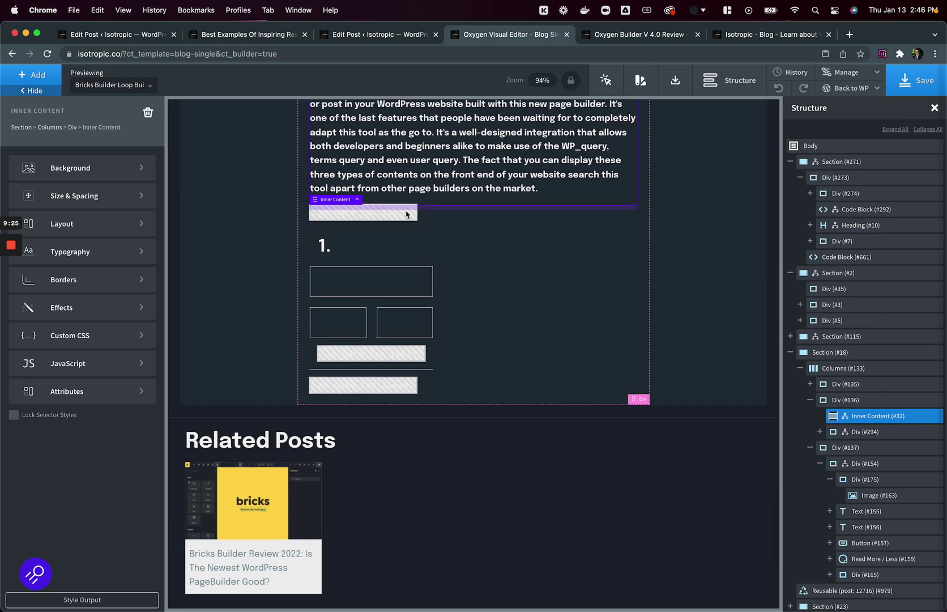
{"action": "left_click", "coordinate": [382, 220]}
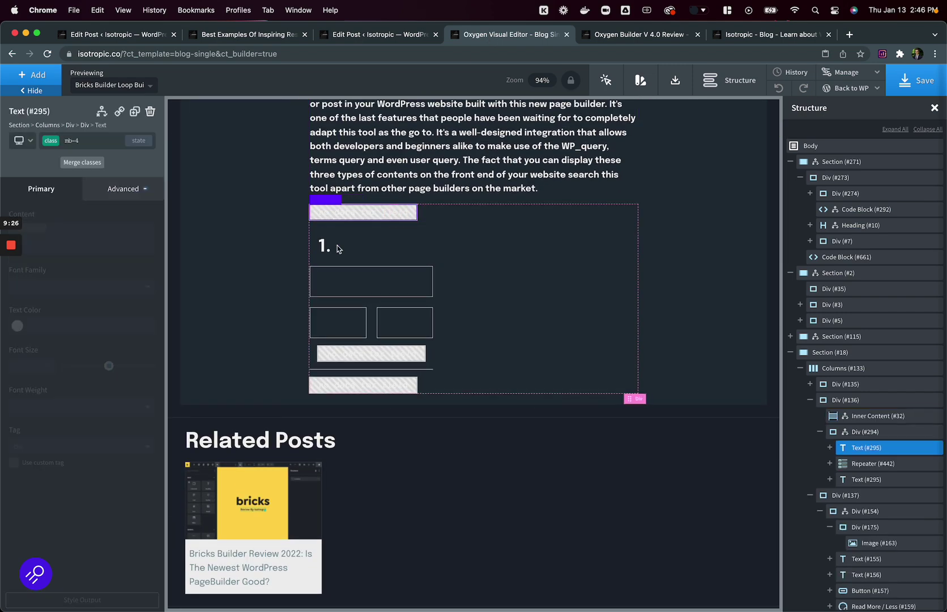
{"action": "left_click", "coordinate": [519, 241]}
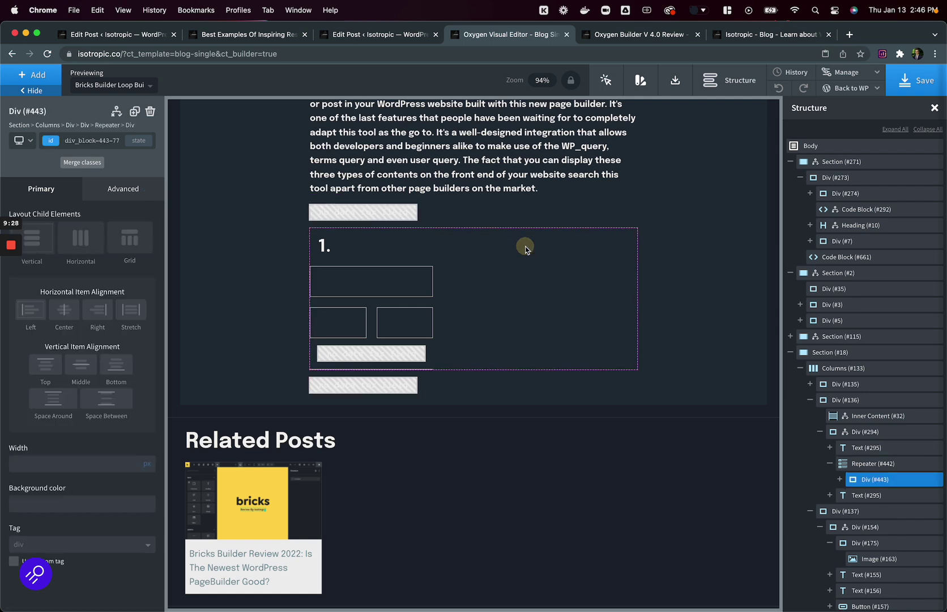
{"action": "left_click", "coordinate": [870, 464]}
{"action": "left_click", "coordinate": [858, 432]}
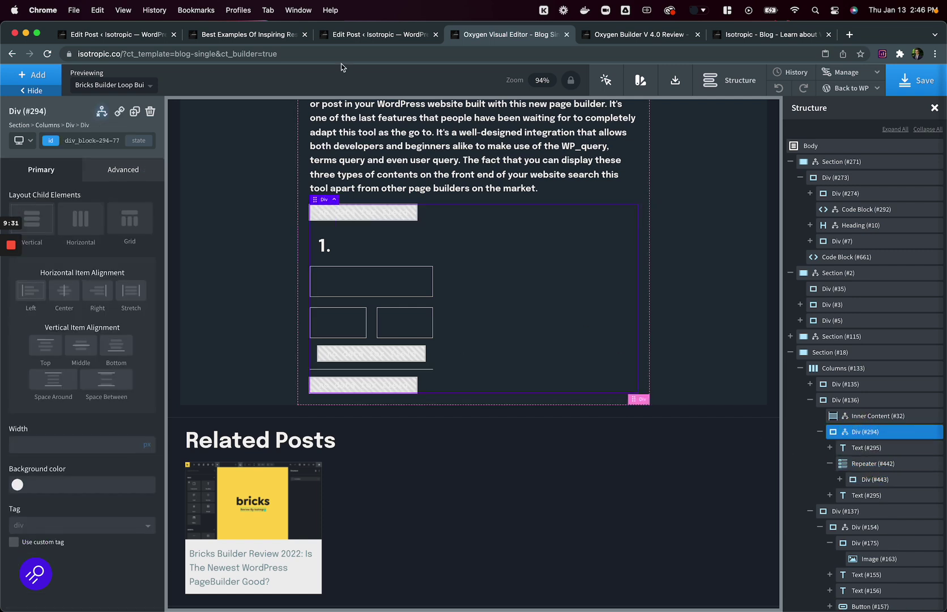
- Review the list container's display conditions, then select the post's Inner Content element
{"action": "left_click", "coordinate": [102, 111]}
{"action": "left_click", "coordinate": [116, 142]}
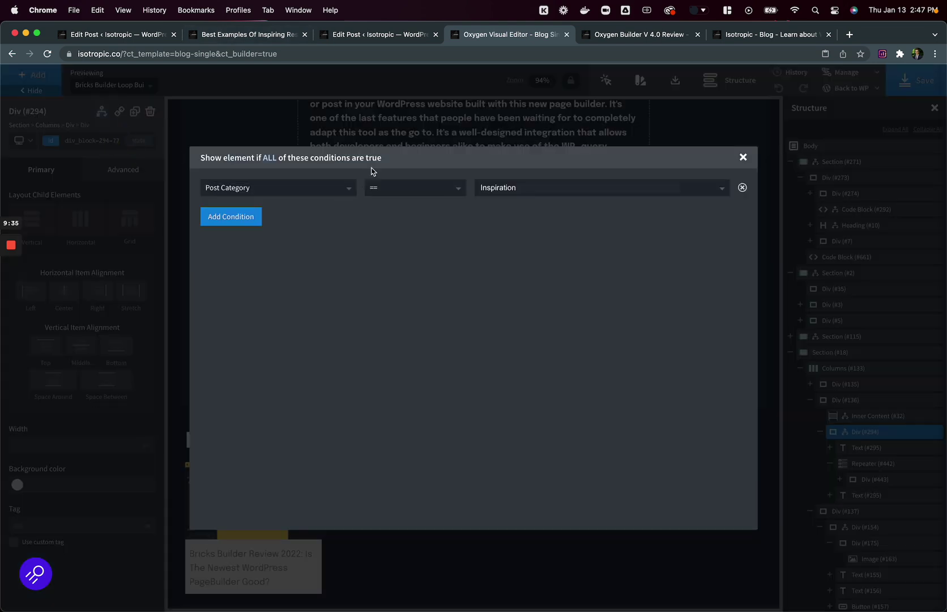
{"action": "left_click", "coordinate": [377, 135]}
{"action": "left_click", "coordinate": [376, 136]}
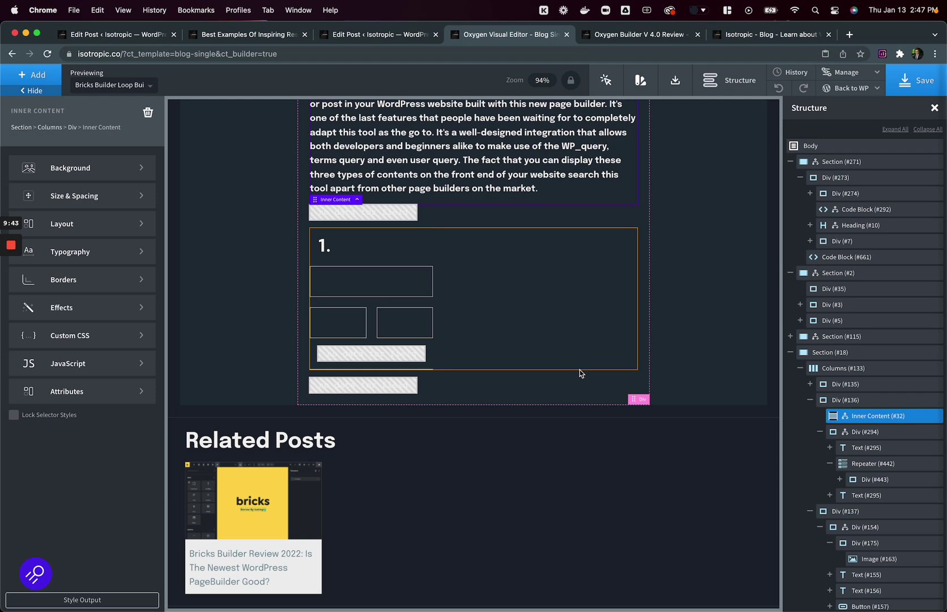
- Select the repeater's item div and then the numbered '1.' block, Div (#302)
{"action": "left_click", "coordinate": [550, 341]}
{"action": "left_click", "coordinate": [874, 465]}
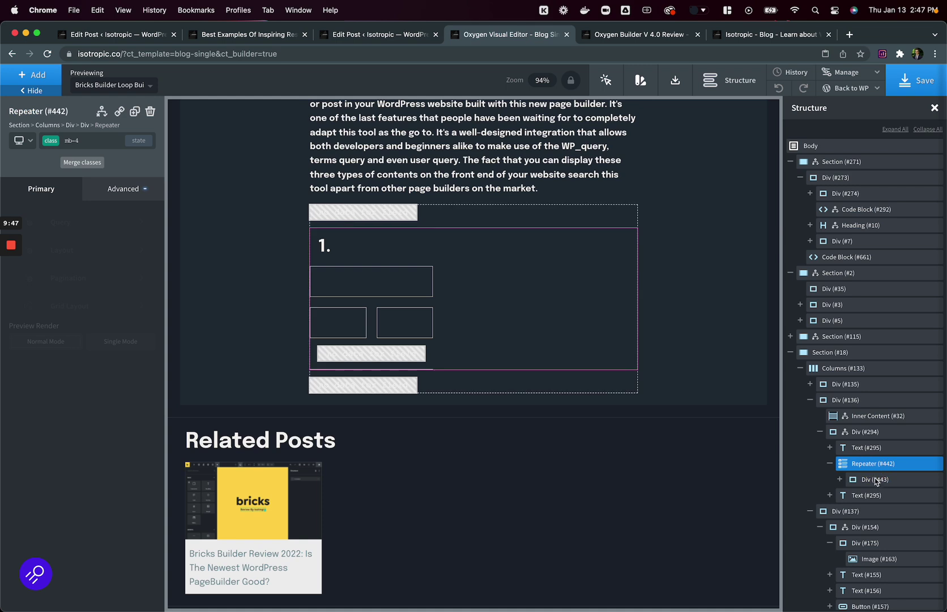
{"action": "left_click", "coordinate": [873, 479]}
{"action": "left_click", "coordinate": [340, 254]}
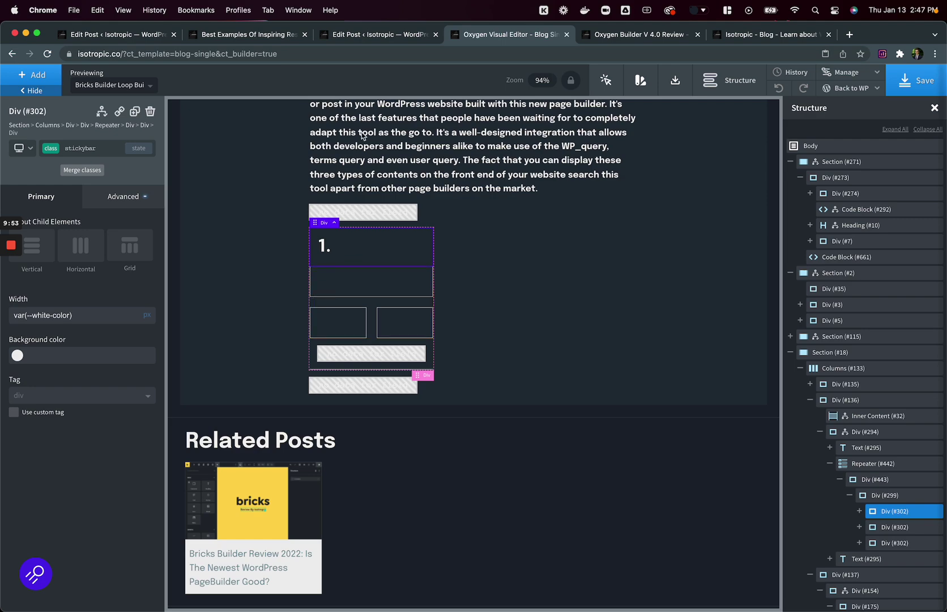
- Show the restaurant post's Sites table, beginning with Lamanna's Bakery and Corsa Pizza
{"action": "left_click", "coordinate": [362, 35]}
{"action": "left_click", "coordinate": [258, 35]}
{"action": "left_click", "coordinate": [126, 35]}
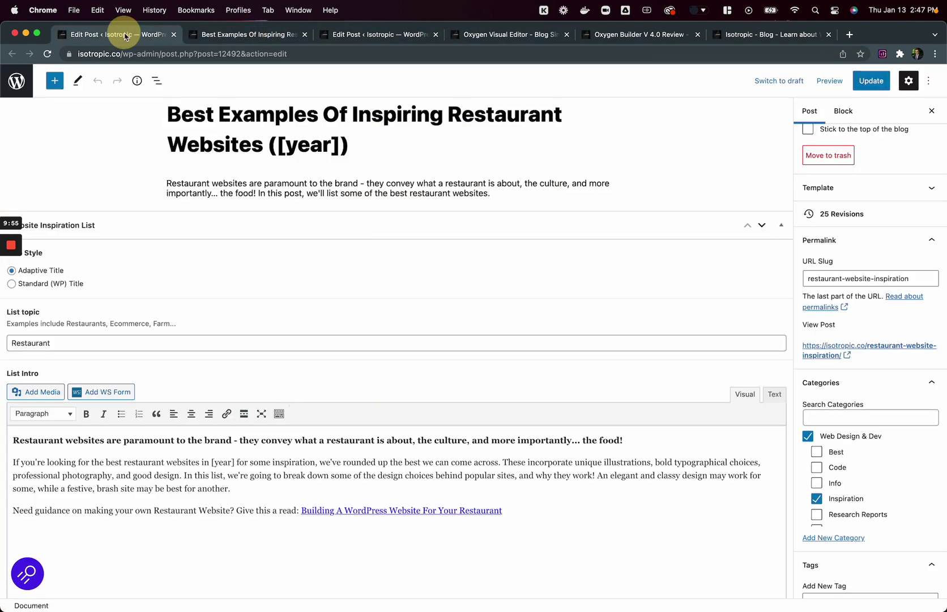
{"action": "scroll", "coordinate": [205, 334], "scroll_direction": "down", "scroll_amount": 10}
{"action": "scroll", "coordinate": [61, 218], "scroll_direction": "up", "scroll_amount": 3}
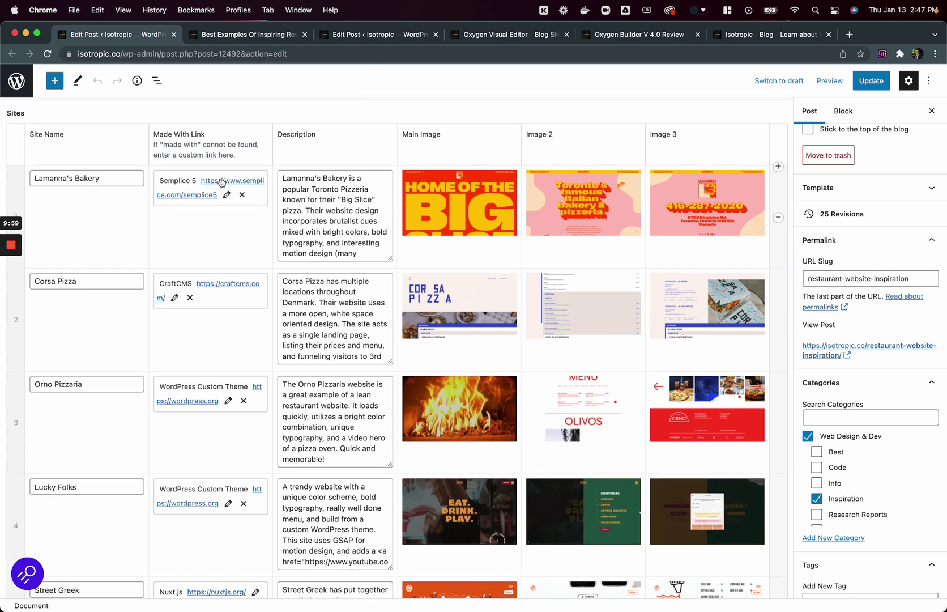
- Expand Div (#302) and view the PHP of the made-with link and site name code blocks
{"action": "left_click", "coordinate": [243, 36]}
{"action": "left_click", "coordinate": [361, 36]}
{"action": "left_click", "coordinate": [503, 35]}
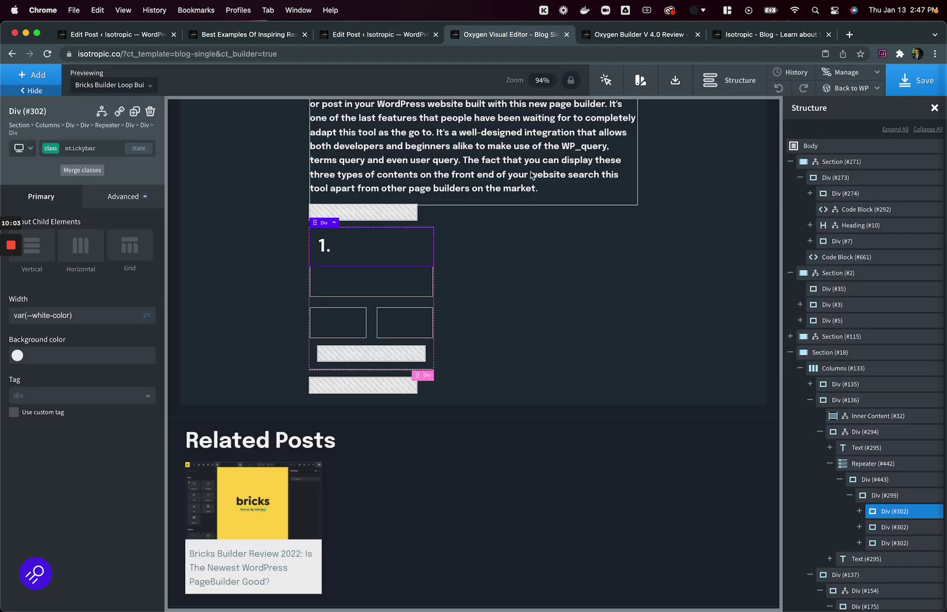
{"action": "left_click", "coordinate": [859, 511]}
{"action": "scroll", "coordinate": [861, 507], "scroll_direction": "down", "scroll_amount": 1}
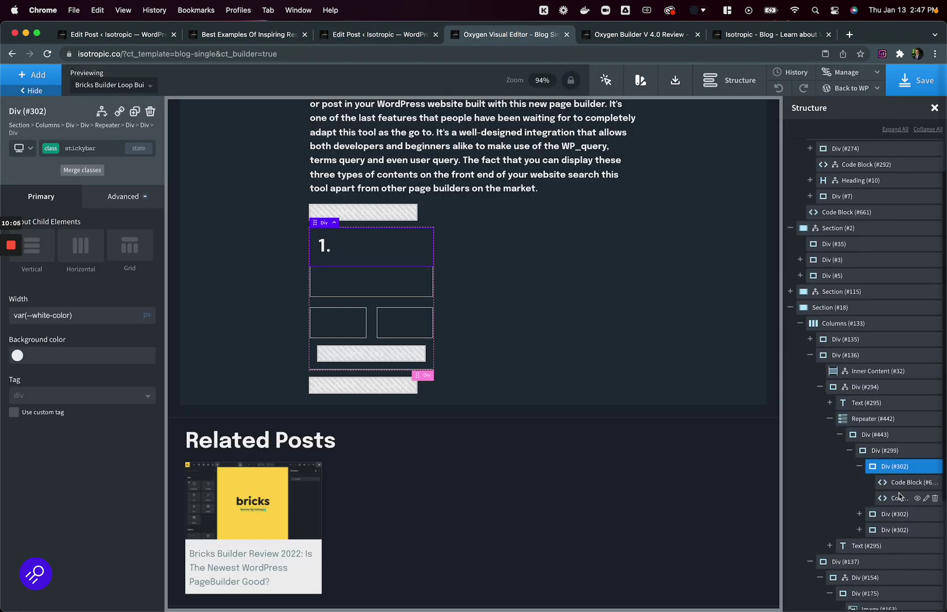
{"action": "left_click", "coordinate": [906, 498]}
{"action": "left_click", "coordinate": [127, 270]}
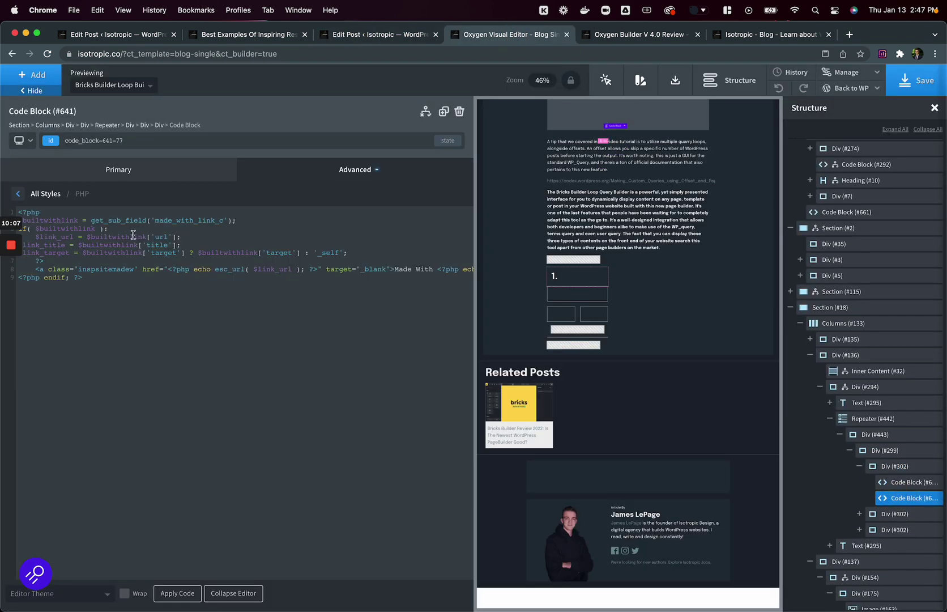
{"action": "left_click", "coordinate": [904, 482]}
{"action": "left_click", "coordinate": [98, 266]}
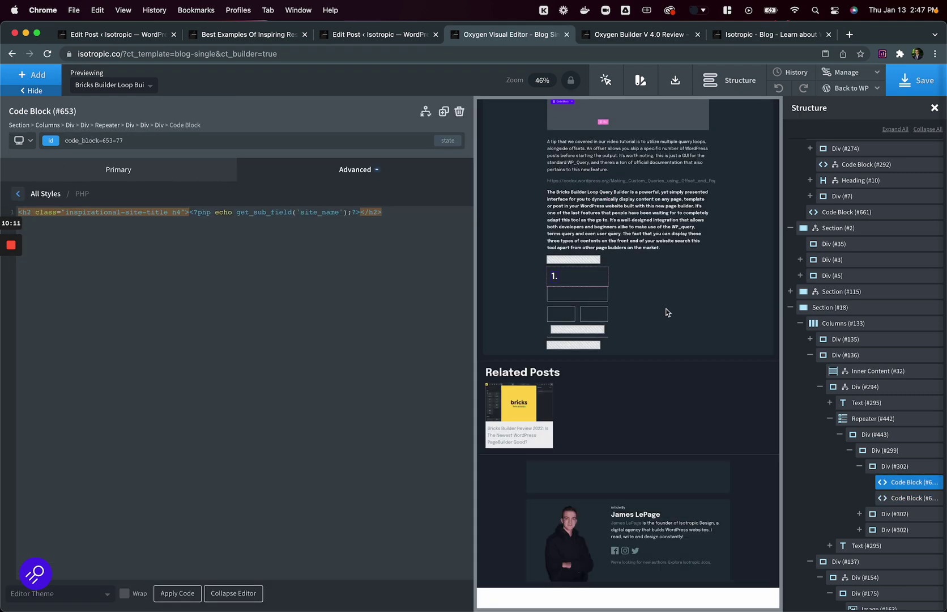
{"action": "left_click", "coordinate": [581, 295]}
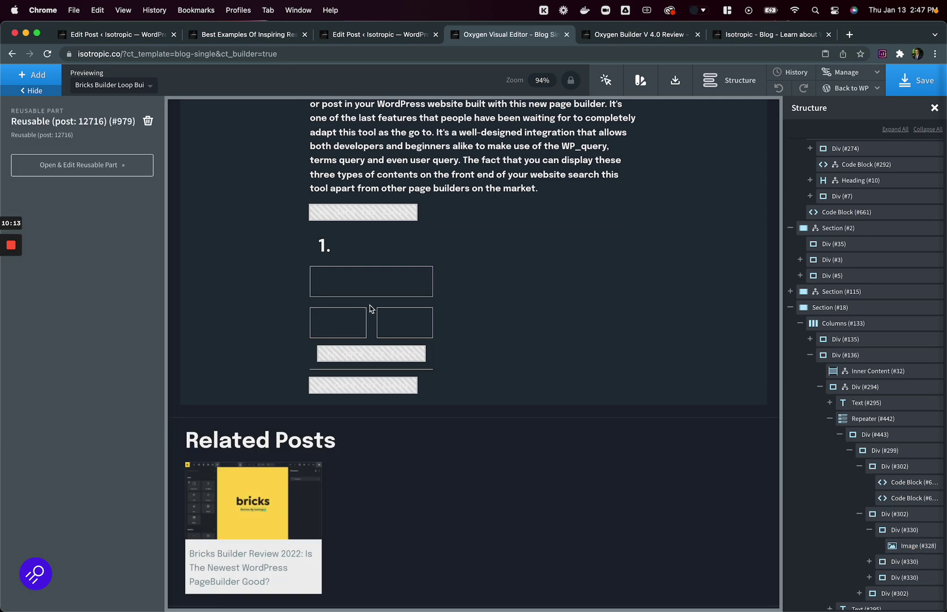
- Select the list item's grid container, main image, description text and lower text block
{"action": "left_click", "coordinate": [371, 306]}
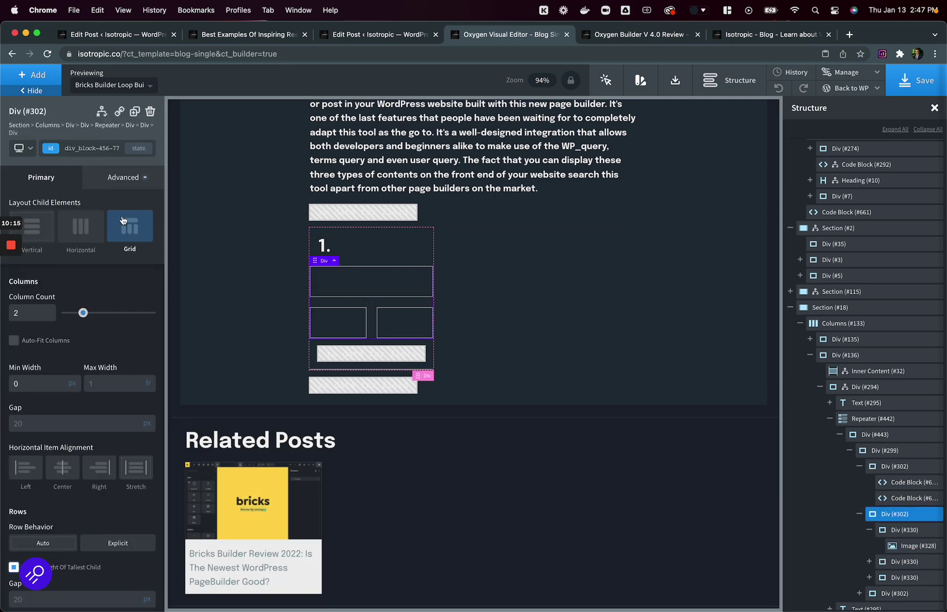
{"action": "left_click", "coordinate": [339, 286]}
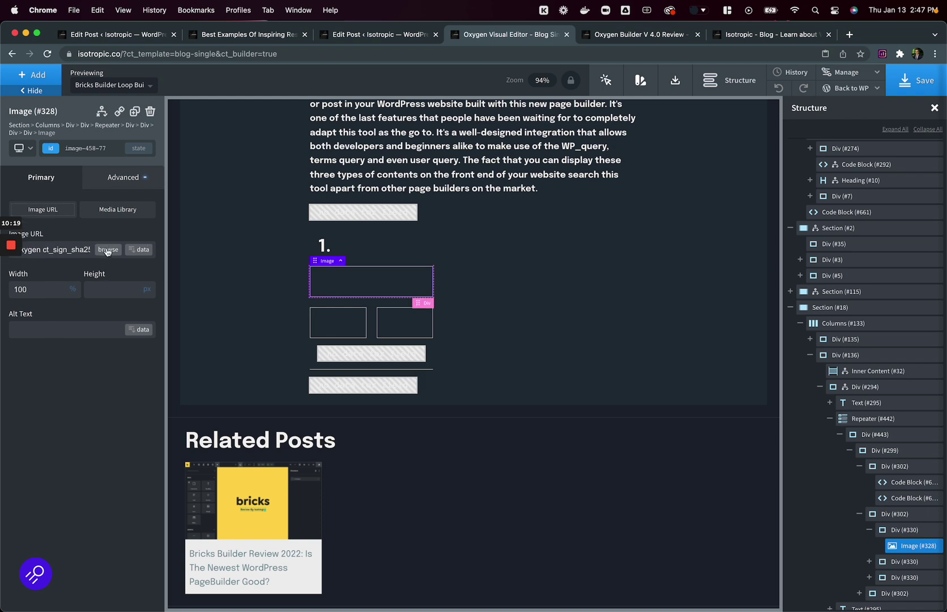
{"action": "left_click", "coordinate": [368, 354]}
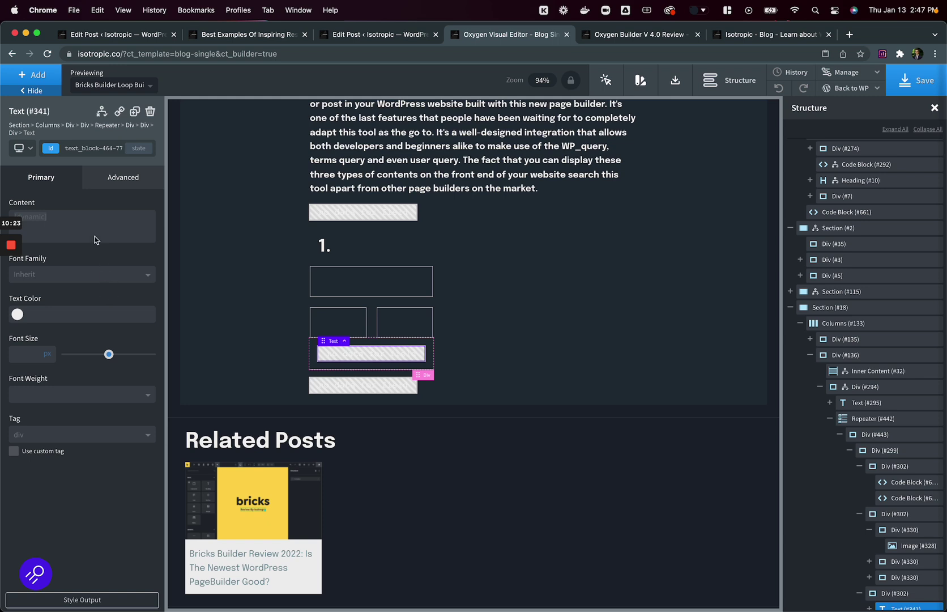
{"action": "left_click", "coordinate": [381, 387]}
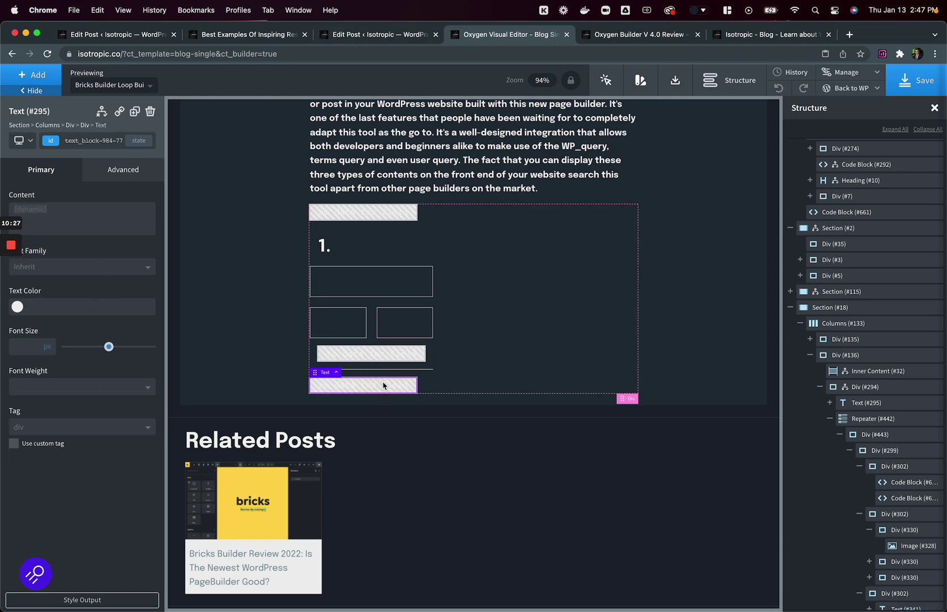
{"action": "scroll", "coordinate": [383, 383], "scroll_direction": "down", "scroll_amount": 1}
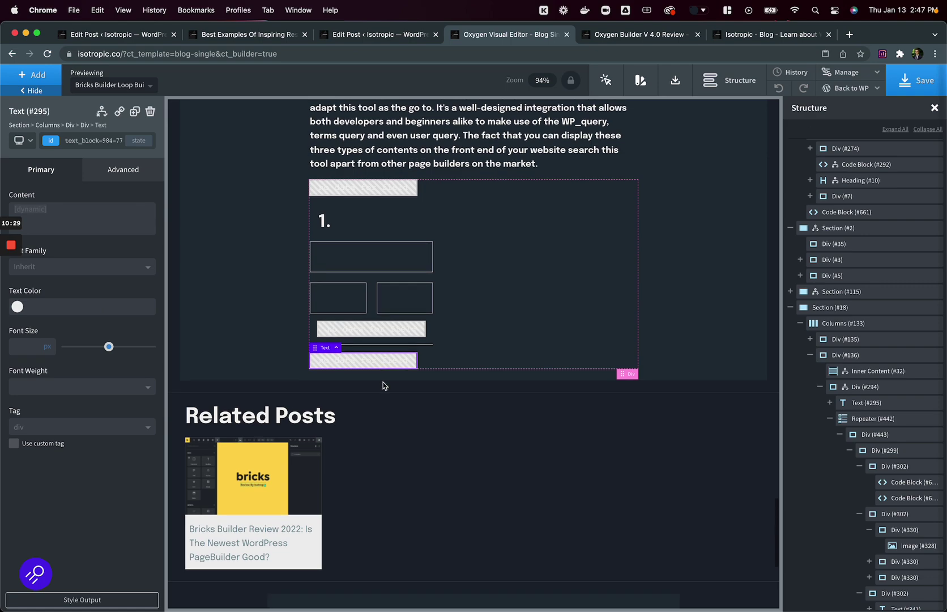
{"action": "scroll", "coordinate": [354, 243], "scroll_direction": "up", "scroll_amount": 15}
{"action": "scroll", "coordinate": [354, 242], "scroll_direction": "up", "scroll_amount": 10}
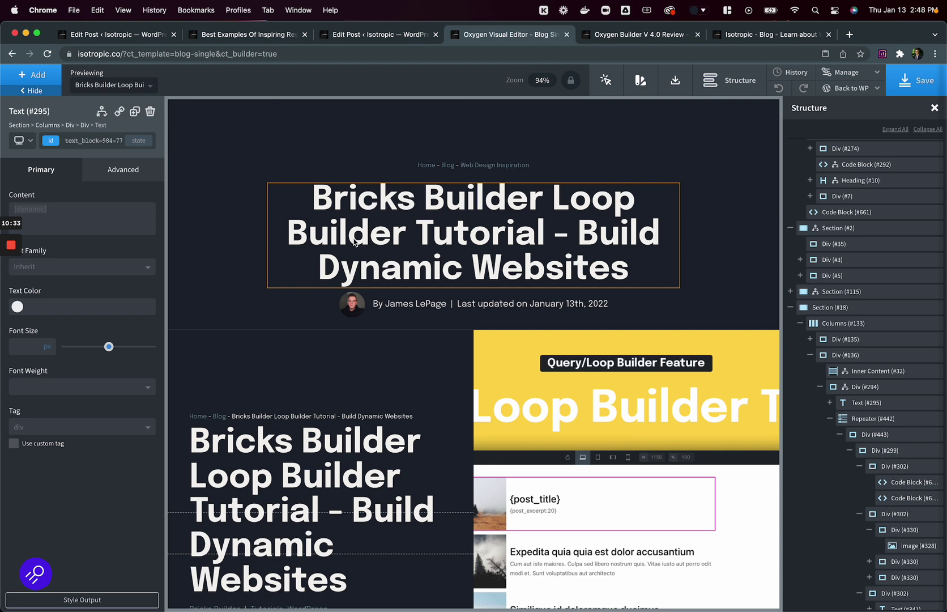
- Switch to the live restaurant article and scroll to its Friesday and Adachi entries
{"action": "left_click", "coordinate": [401, 35]}
{"action": "key", "text": "super+l"}
{"action": "left_click", "coordinate": [243, 35]}
{"action": "scroll", "coordinate": [271, 357], "scroll_direction": "down", "scroll_amount": 20}
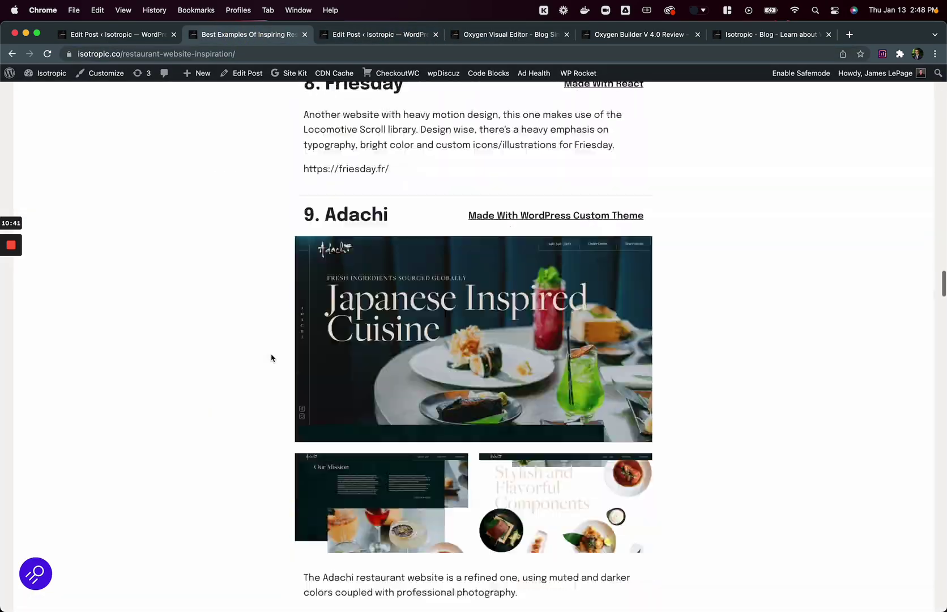
- In the restaurant post's Sites table, drag the Orno Pizzaria row, then scroll to row 17
{"action": "scroll", "coordinate": [270, 357], "scroll_direction": "up", "scroll_amount": 20}
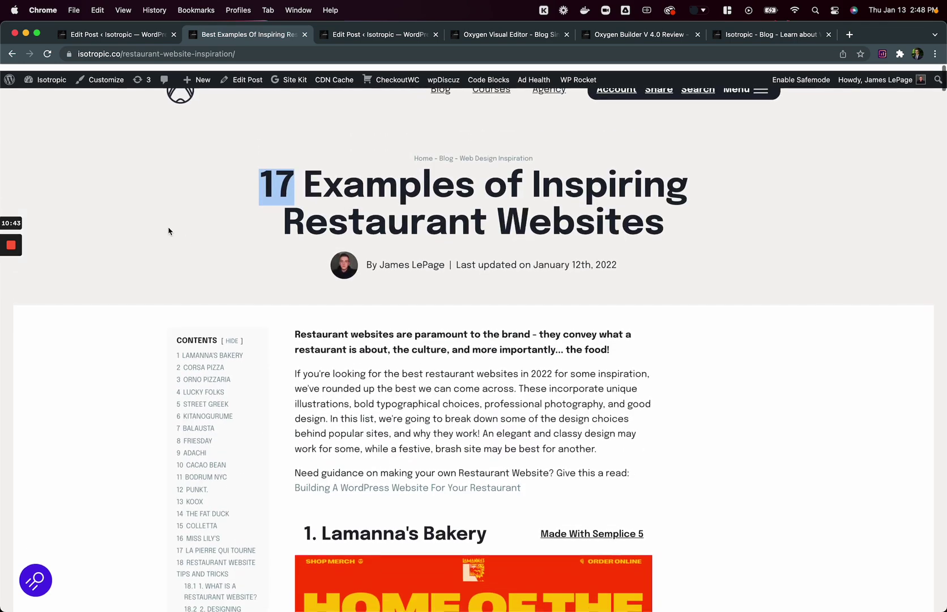
{"action": "left_click", "coordinate": [353, 36]}
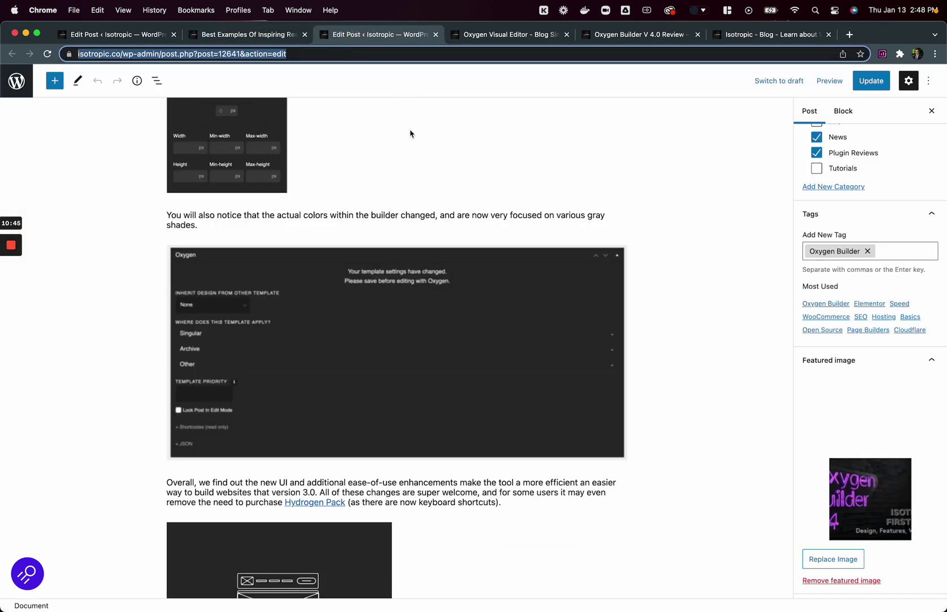
{"action": "left_click", "coordinate": [538, 35]}
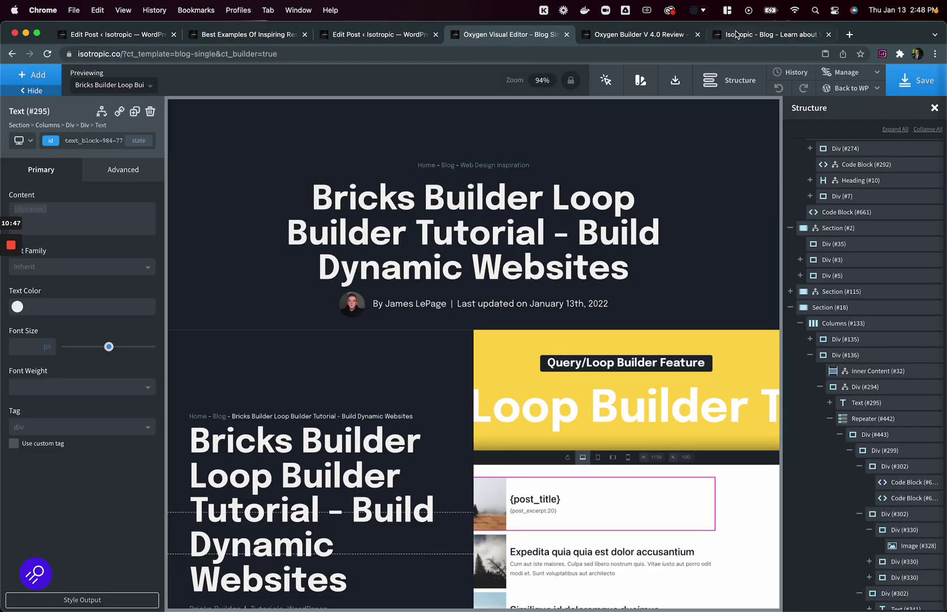
{"action": "left_click", "coordinate": [128, 35]}
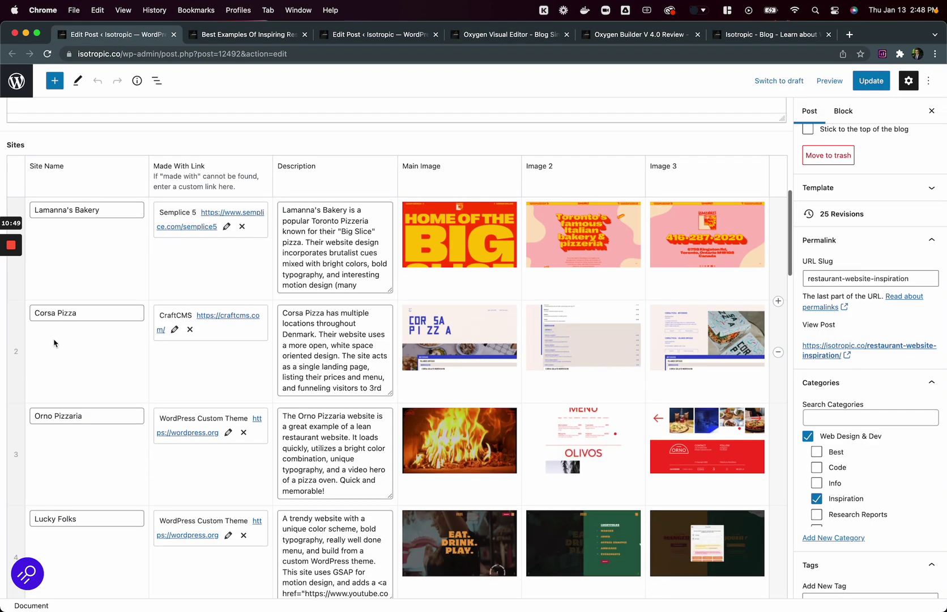
{"action": "left_click", "coordinate": [19, 380]}
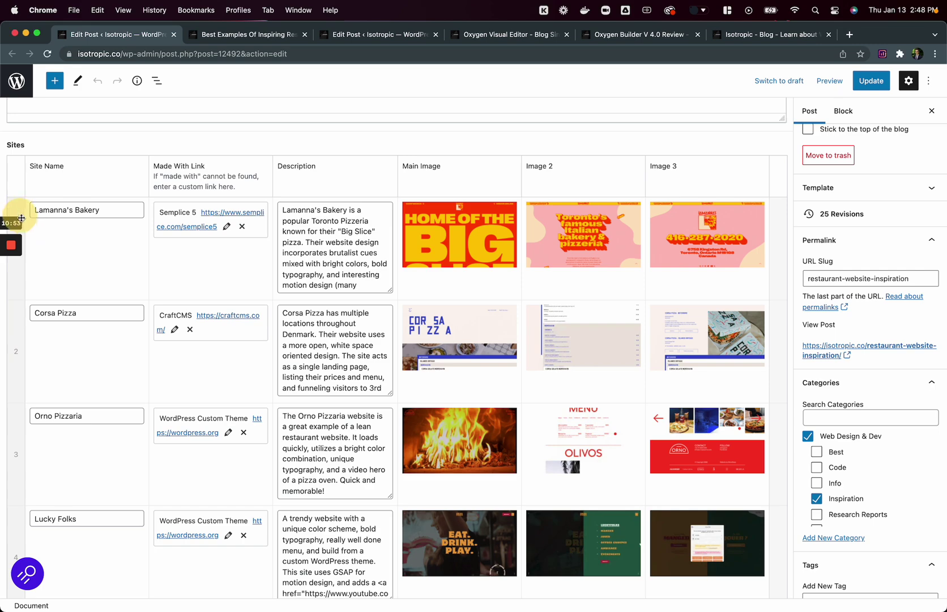
{"action": "mouse_move", "coordinate": [12, 461]}
{"action": "left_mouse_down"}
{"action": "mouse_move", "coordinate": [28, 321]}
{"action": "mouse_move", "coordinate": [26, 471]}
{"action": "left_mouse_up"}
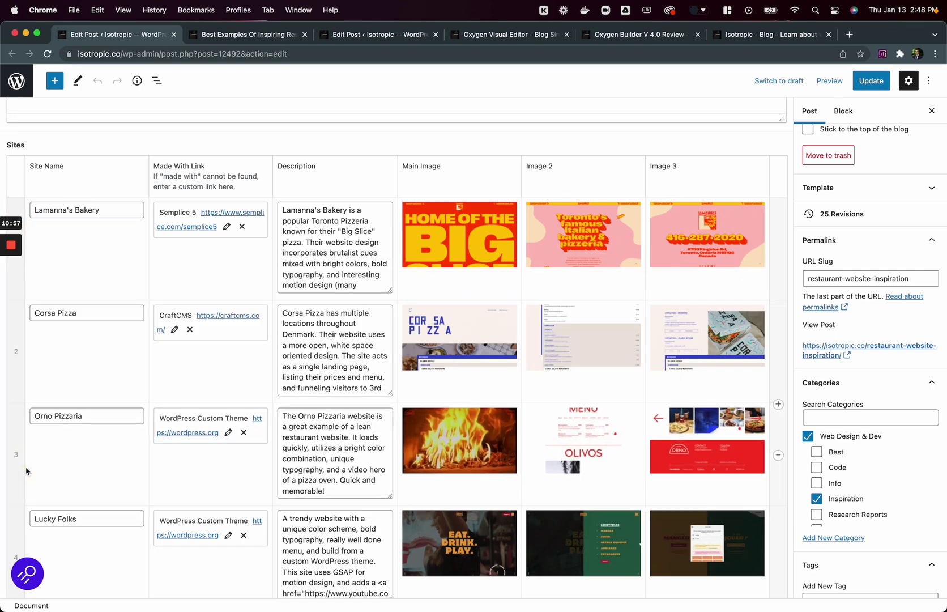
{"action": "scroll", "coordinate": [26, 471], "scroll_direction": "down", "scroll_amount": 20}
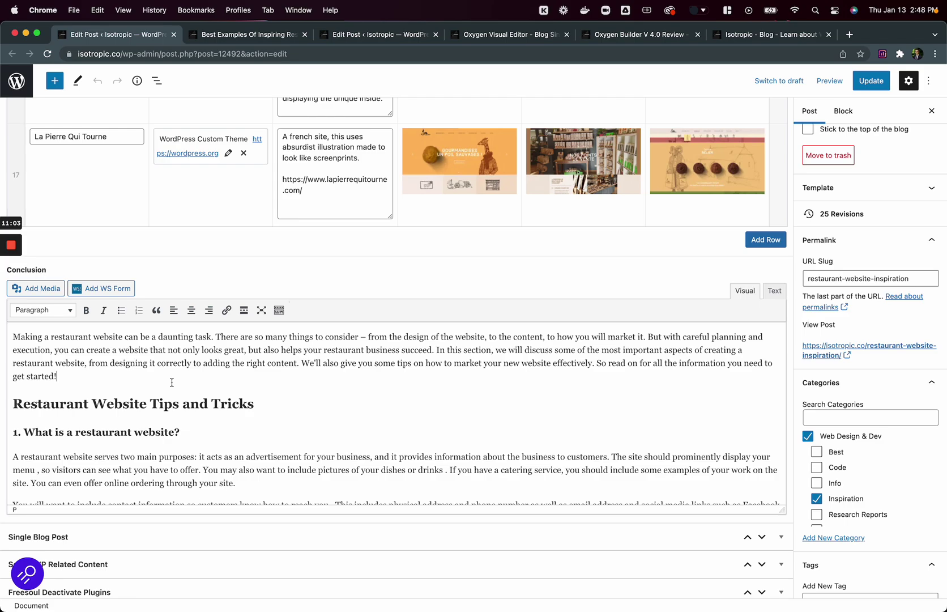
- Inspect the '1. What is a restaurant website?' heading's HTML in DevTools, then close DevTools
{"action": "left_click", "coordinate": [233, 34]}
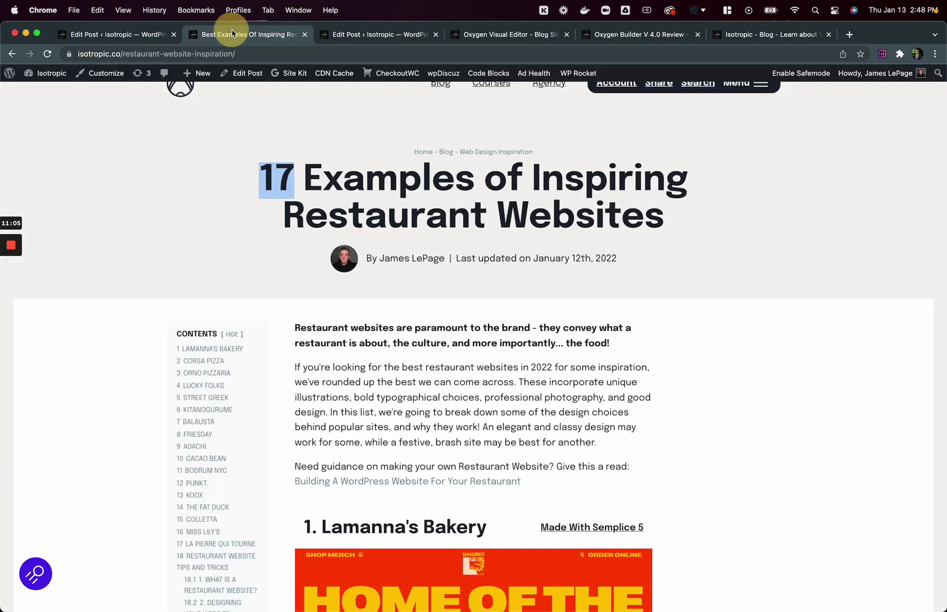
{"action": "scroll", "coordinate": [417, 380], "scroll_direction": "down", "scroll_amount": 8}
{"action": "scroll", "coordinate": [417, 380], "scroll_direction": "down", "scroll_amount": 20}
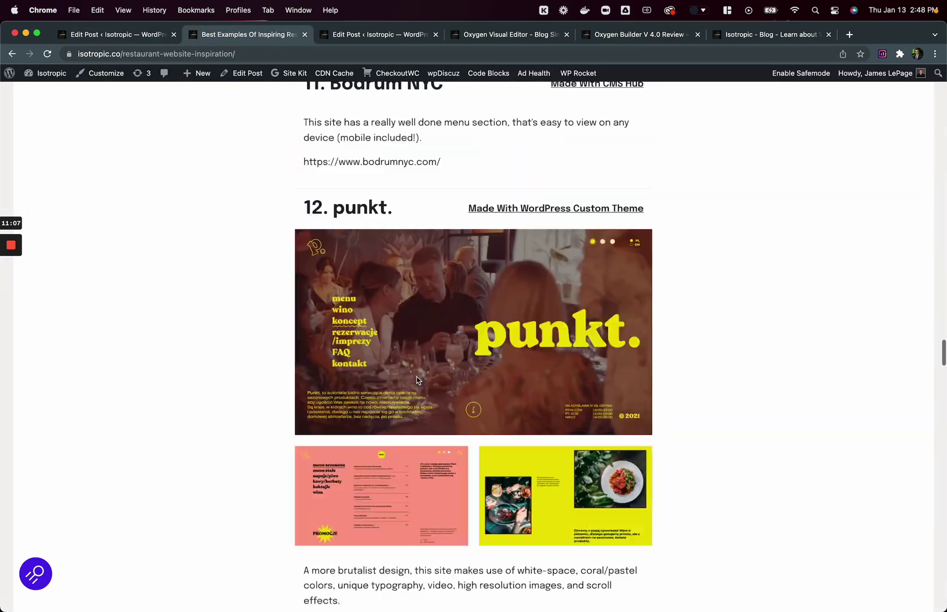
{"action": "scroll", "coordinate": [417, 380], "scroll_direction": "down", "scroll_amount": 8}
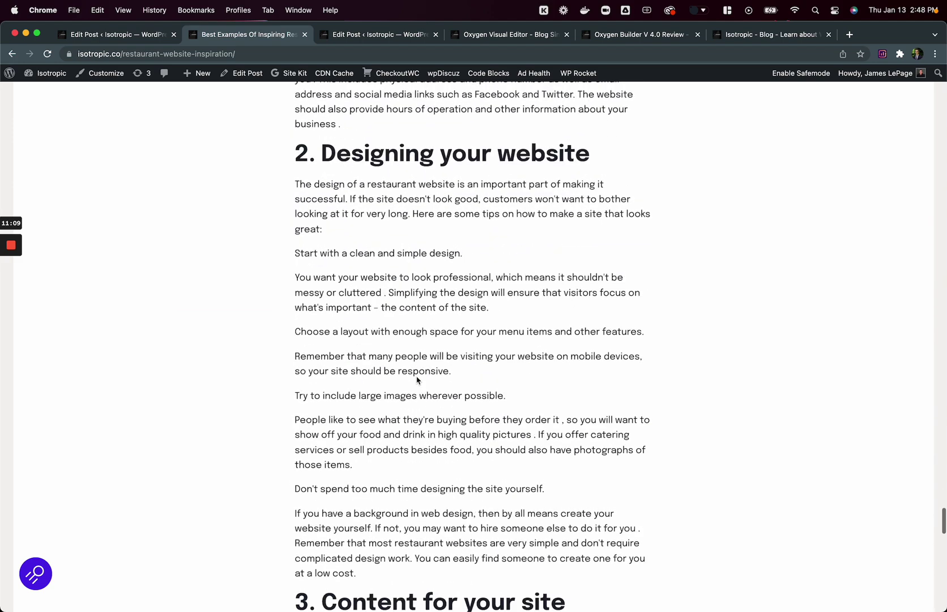
{"action": "scroll", "coordinate": [416, 376], "scroll_direction": "up", "scroll_amount": 5}
{"action": "right_click", "coordinate": [359, 168]}
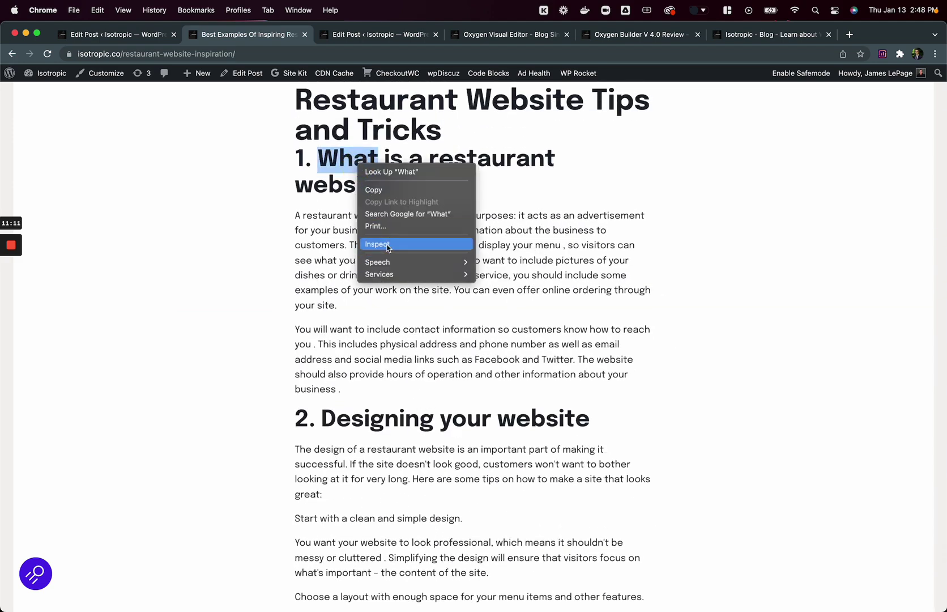
{"action": "left_click", "coordinate": [385, 244]}
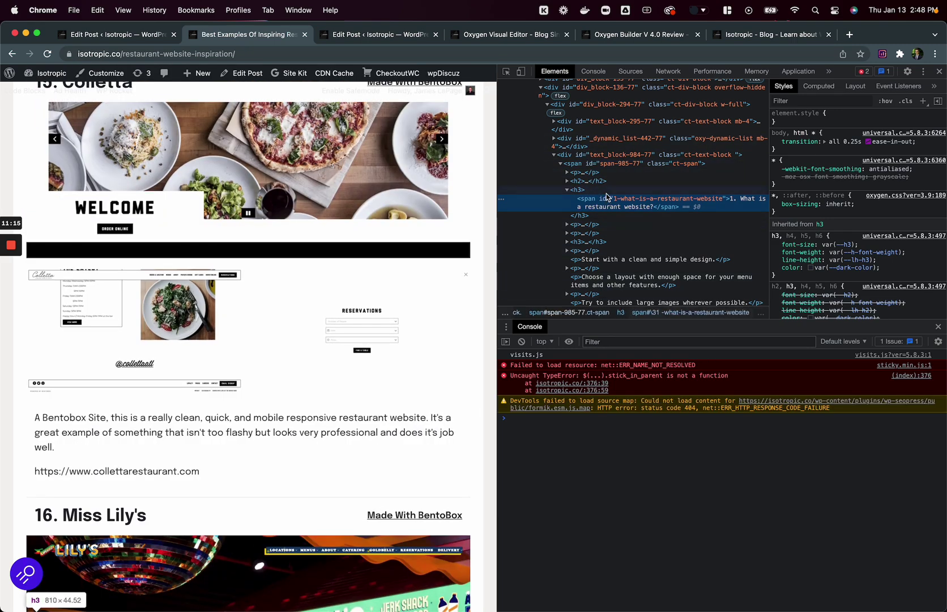
{"action": "left_click", "coordinate": [941, 72]}
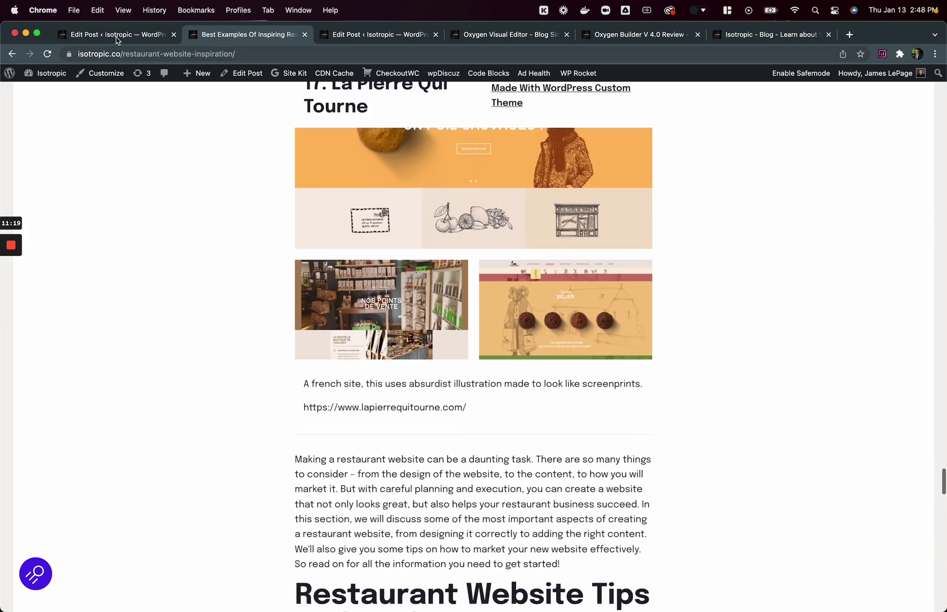
{"action": "left_click", "coordinate": [115, 34]}
{"action": "left_click", "coordinate": [353, 35]}
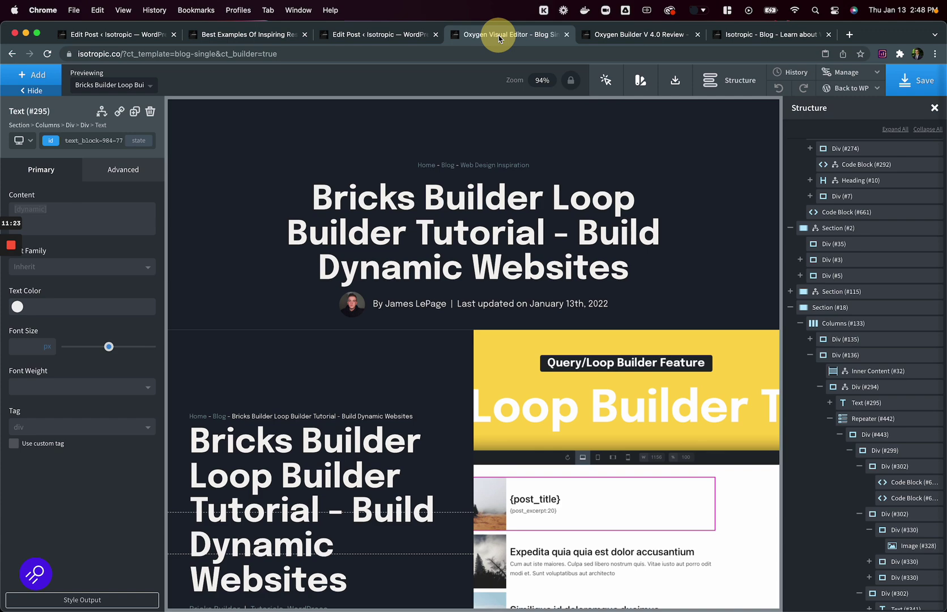
{"action": "left_click", "coordinate": [500, 35]}
{"action": "scroll", "coordinate": [512, 349], "scroll_direction": "down", "scroll_amount": 20}
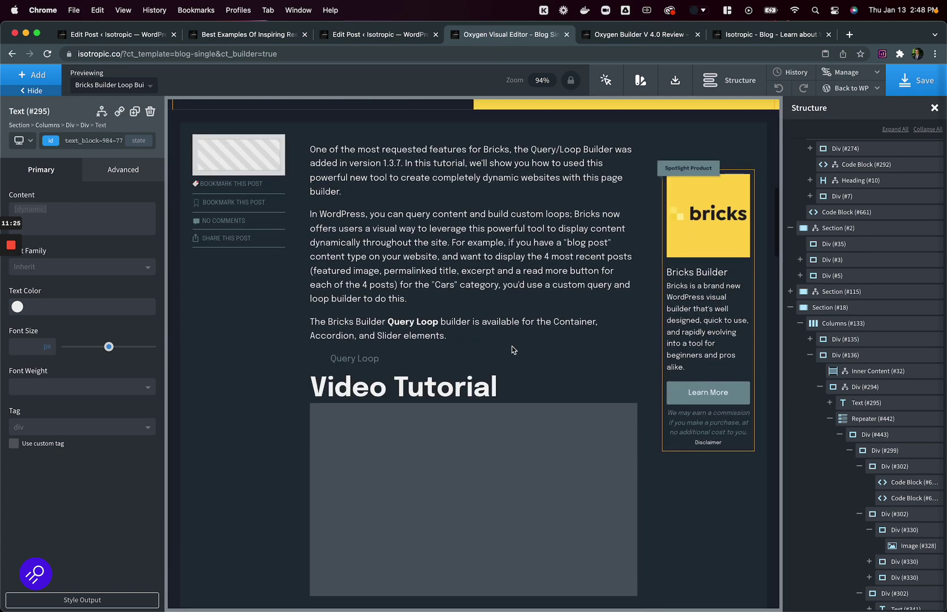
{"action": "scroll", "coordinate": [513, 350], "scroll_direction": "down", "scroll_amount": 5}
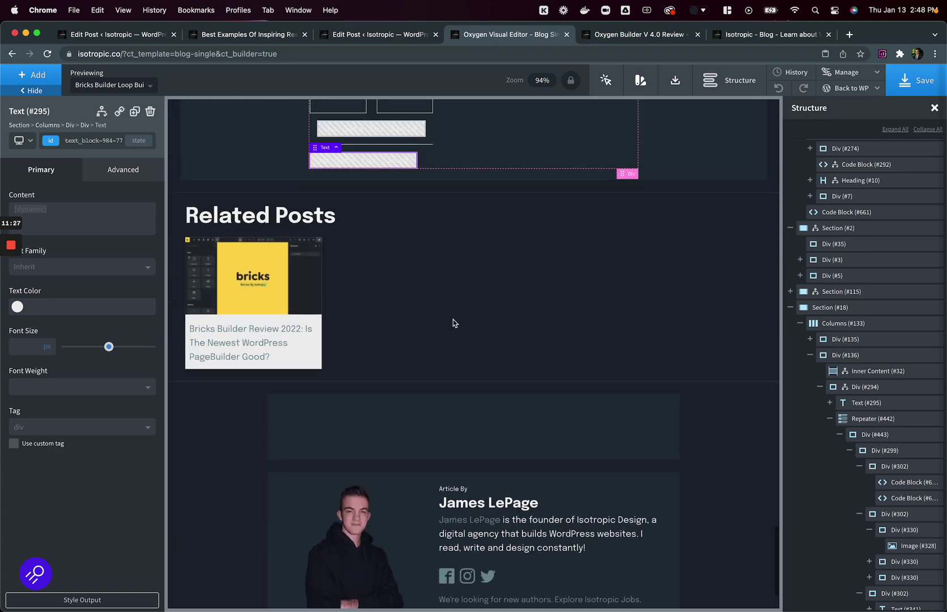
{"action": "left_click", "coordinate": [392, 424]}
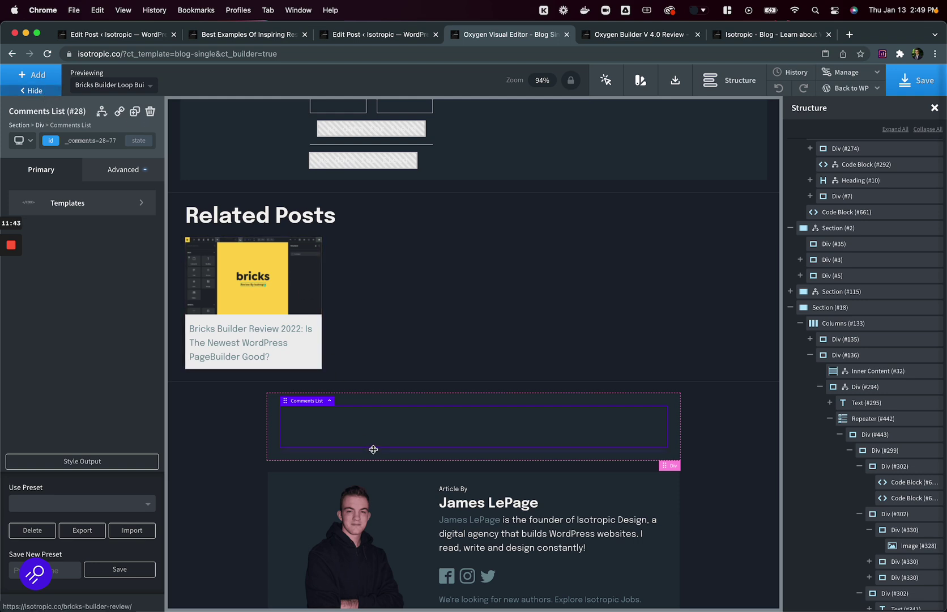
{"action": "scroll", "coordinate": [372, 449], "scroll_direction": "down", "scroll_amount": 3}
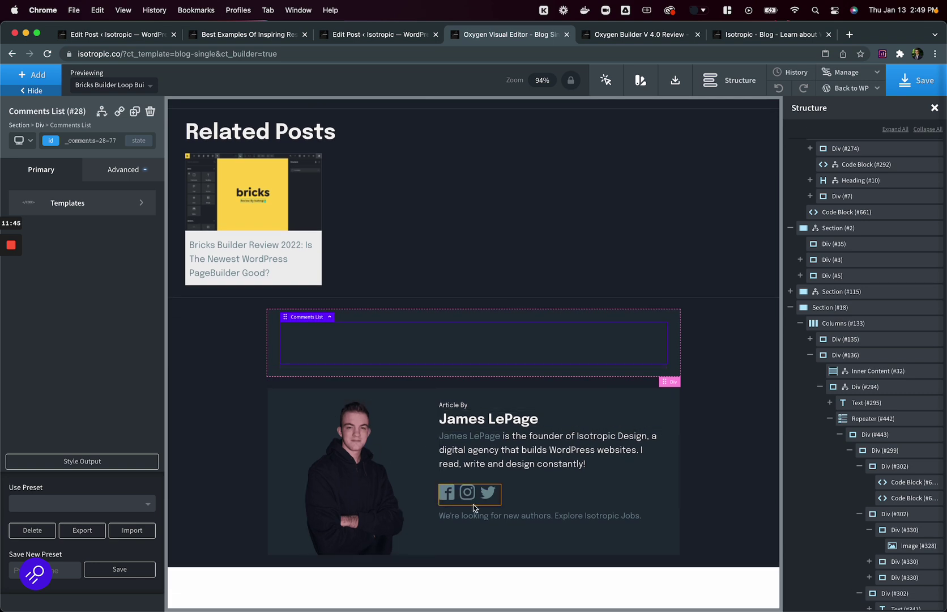
{"action": "left_click", "coordinate": [470, 420]}
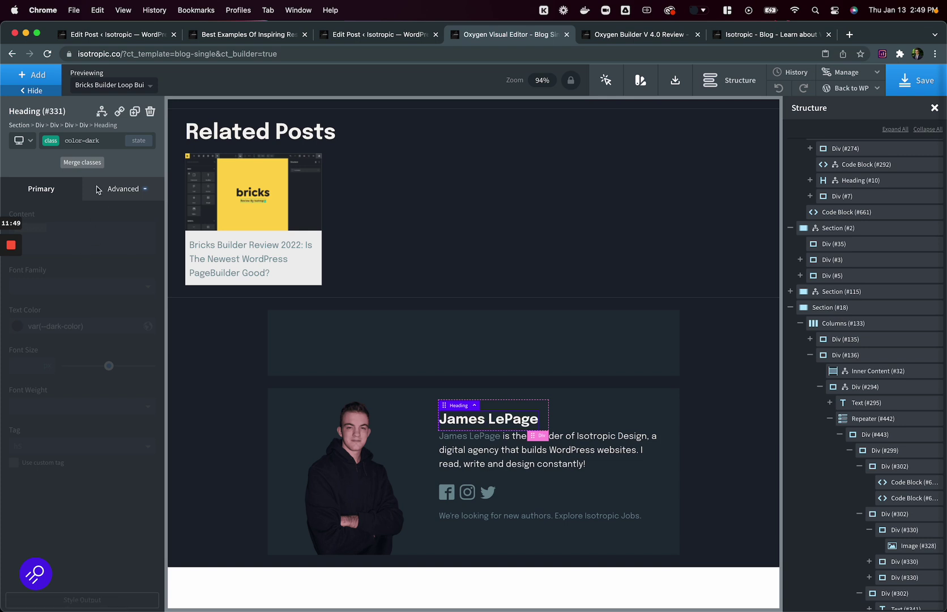
{"action": "left_click", "coordinate": [60, 140]}
{"action": "left_click", "coordinate": [59, 186]}
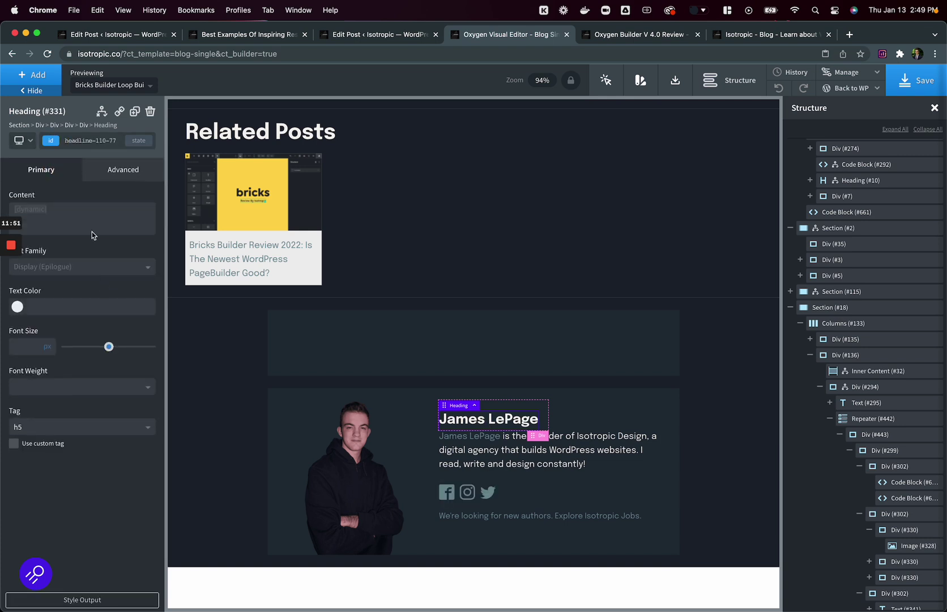
{"action": "left_click", "coordinate": [68, 139]}
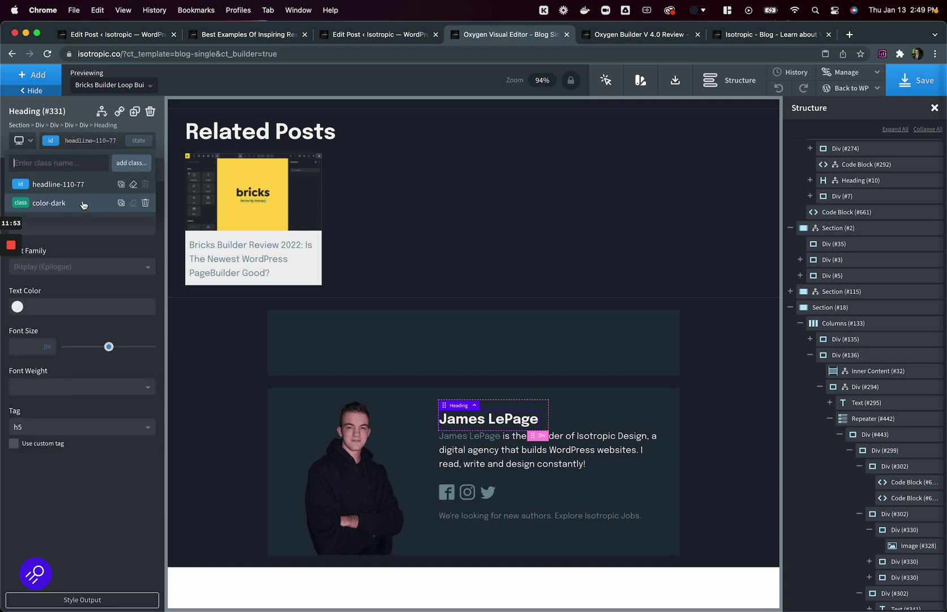
{"action": "left_click", "coordinate": [246, 353]}
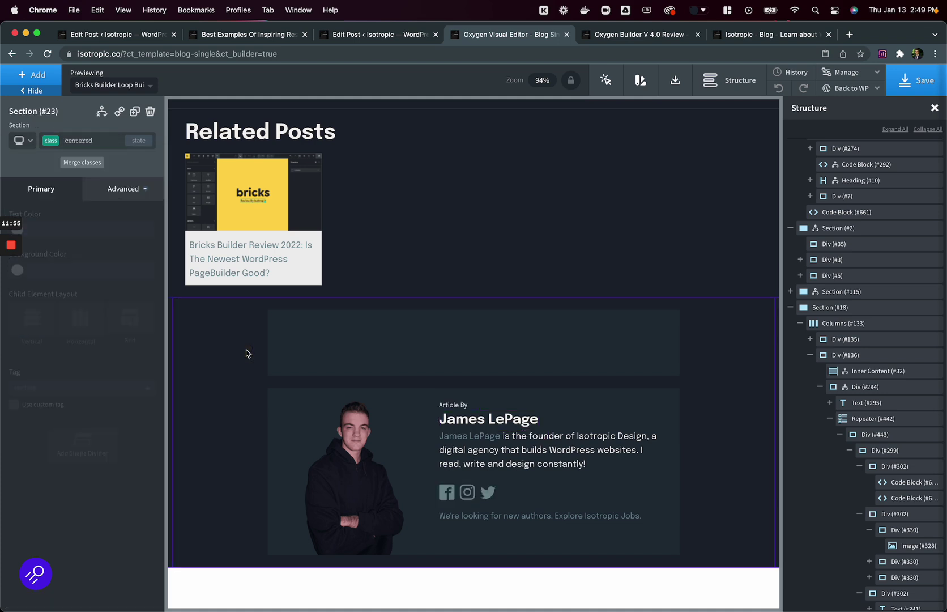
{"action": "scroll", "coordinate": [246, 353], "scroll_direction": "up", "scroll_amount": 4}
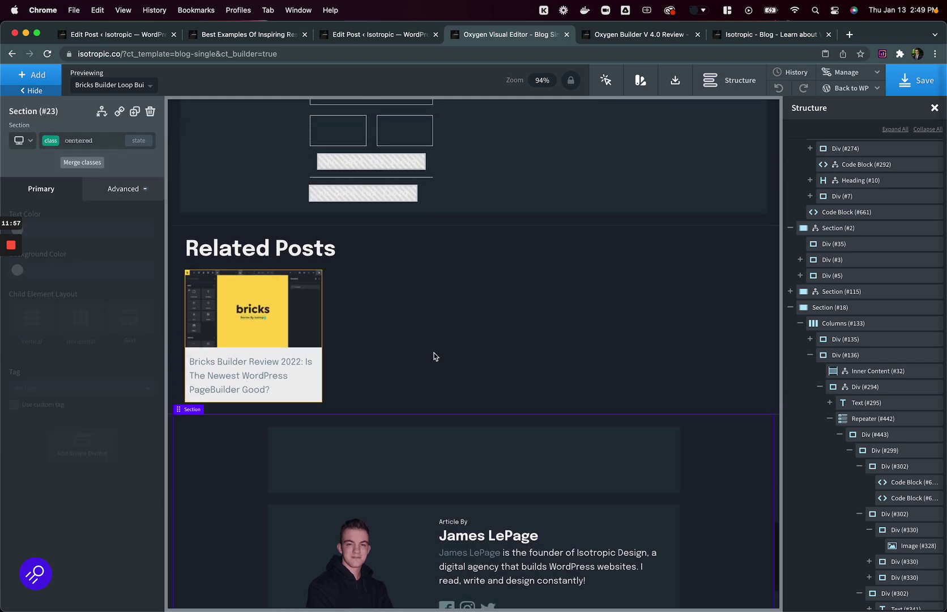
{"action": "left_click", "coordinate": [435, 354]}
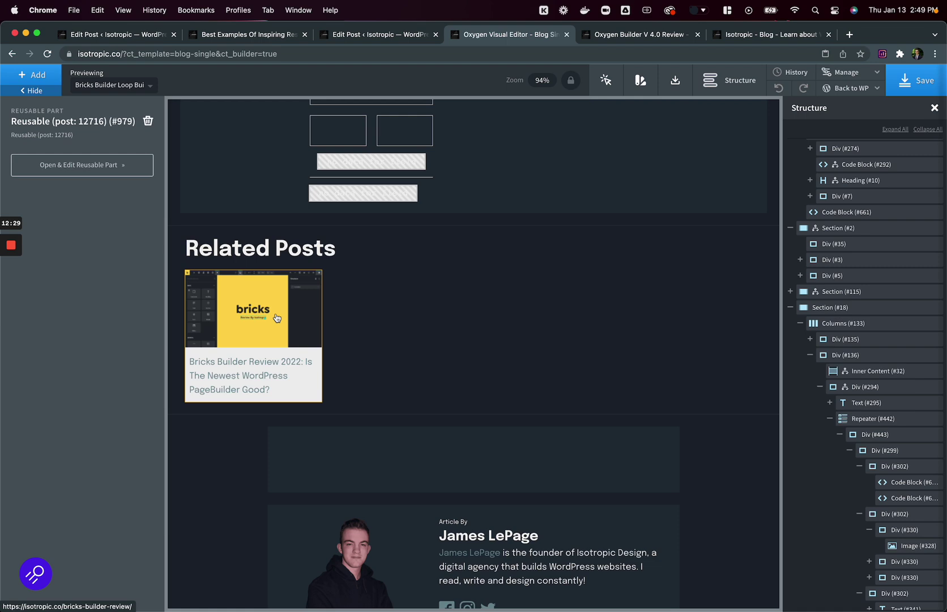
- Scroll the live Oxygen Builder V 4.0 review's comments and related posts, then go to Blog
{"action": "left_click", "coordinate": [615, 35]}
{"action": "scroll", "coordinate": [524, 308], "scroll_direction": "down", "scroll_amount": 5}
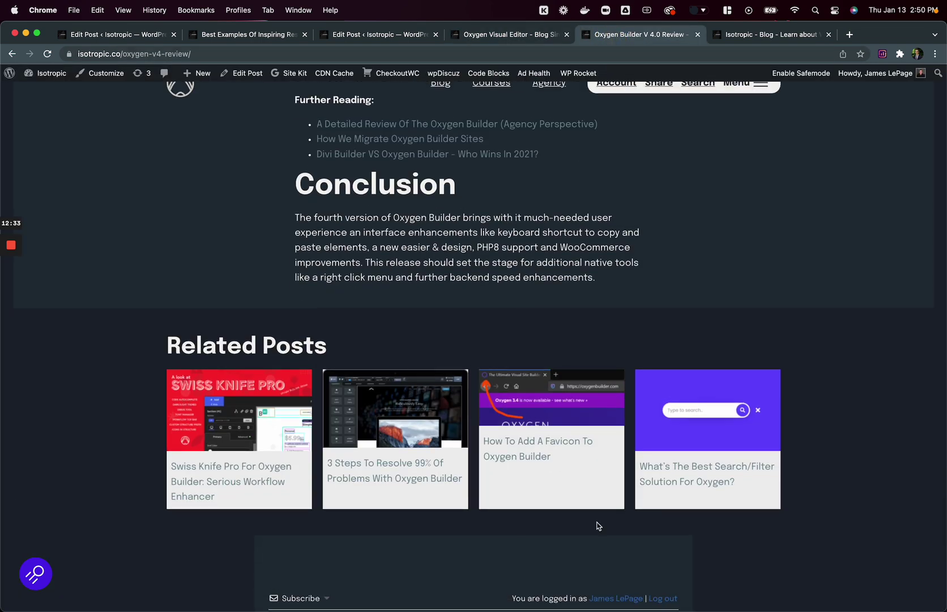
{"action": "scroll", "coordinate": [429, 434], "scroll_direction": "down", "scroll_amount": 10}
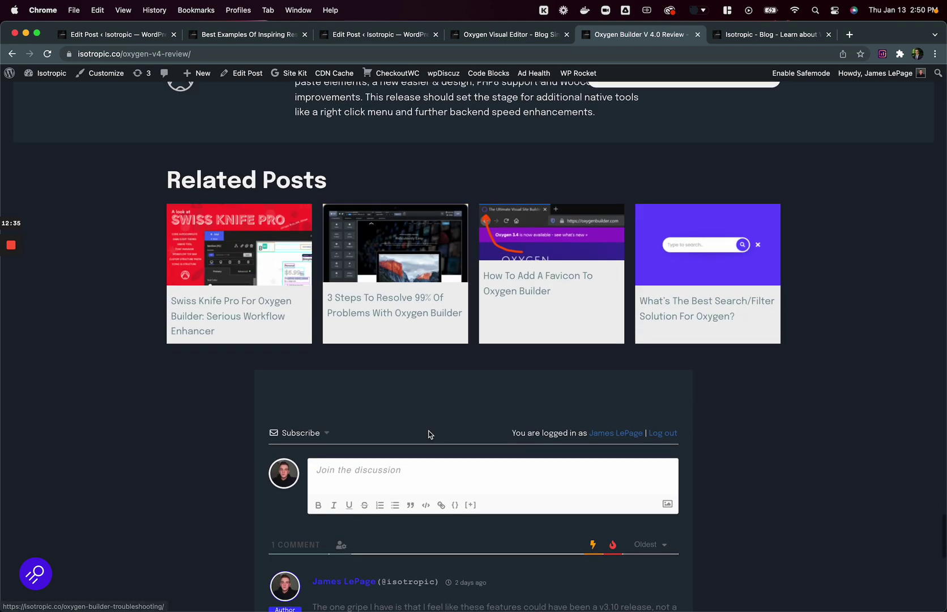
{"action": "scroll", "coordinate": [429, 435], "scroll_direction": "down", "scroll_amount": 5}
{"action": "scroll", "coordinate": [429, 435], "scroll_direction": "up", "scroll_amount": 20}
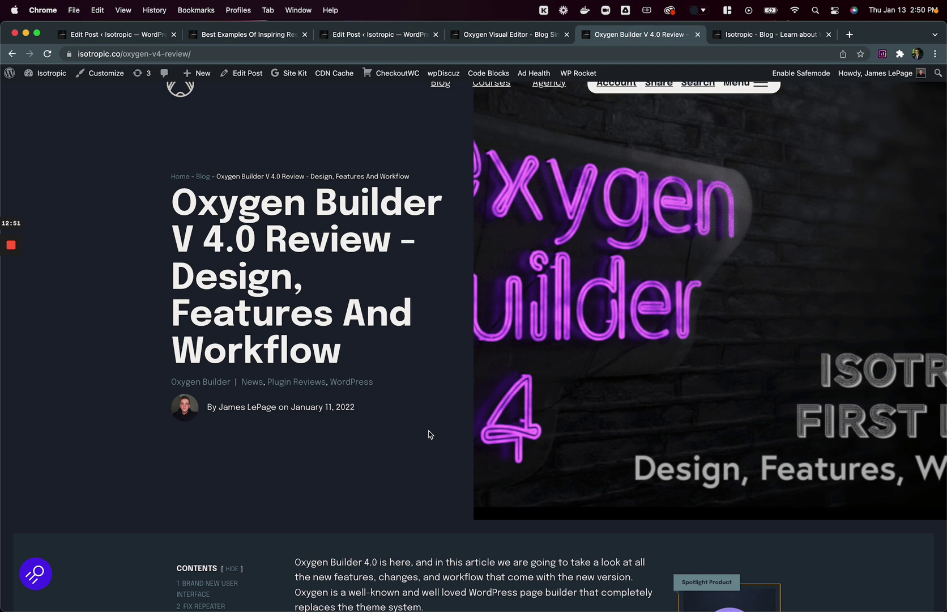
{"action": "left_click", "coordinate": [441, 84]}
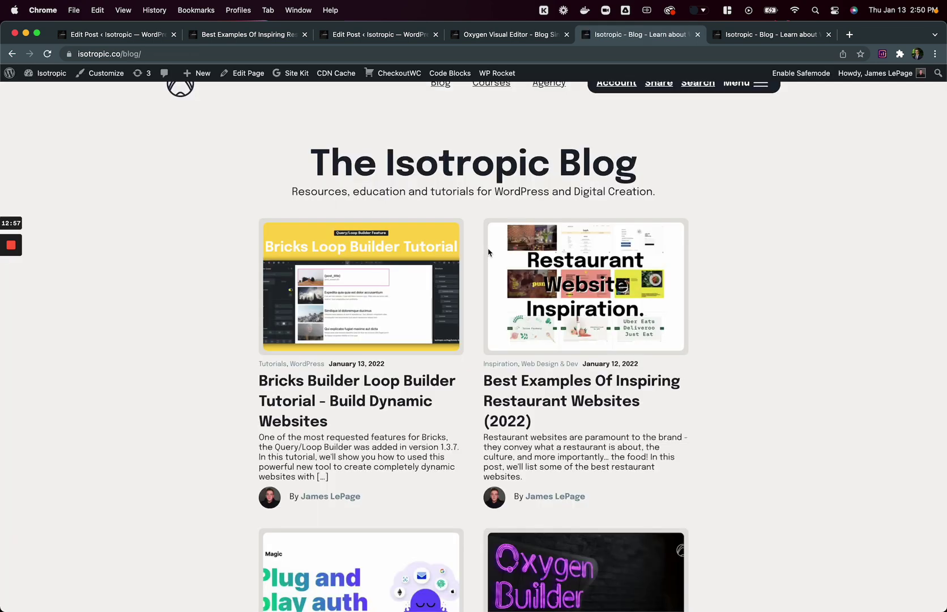
- Filter the blog's posts by Best of WordPress, Technical Tutorials and News
{"action": "scroll", "coordinate": [489, 252], "scroll_direction": "down", "scroll_amount": 2}
{"action": "scroll", "coordinate": [431, 295], "scroll_direction": "down", "scroll_amount": 15}
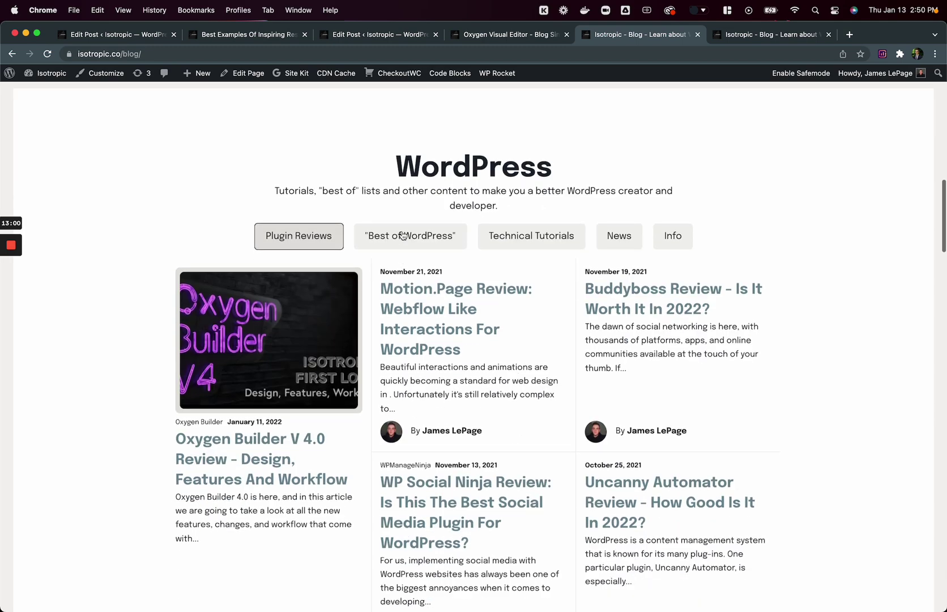
{"action": "left_click", "coordinate": [431, 236]}
{"action": "left_click", "coordinate": [545, 237]}
{"action": "left_click", "coordinate": [632, 240]}
- Scroll down the blog page and expand the full Categories list with Show More
{"action": "scroll", "coordinate": [640, 245], "scroll_direction": "down", "scroll_amount": 3}
{"action": "scroll", "coordinate": [639, 243], "scroll_direction": "down", "scroll_amount": 5}
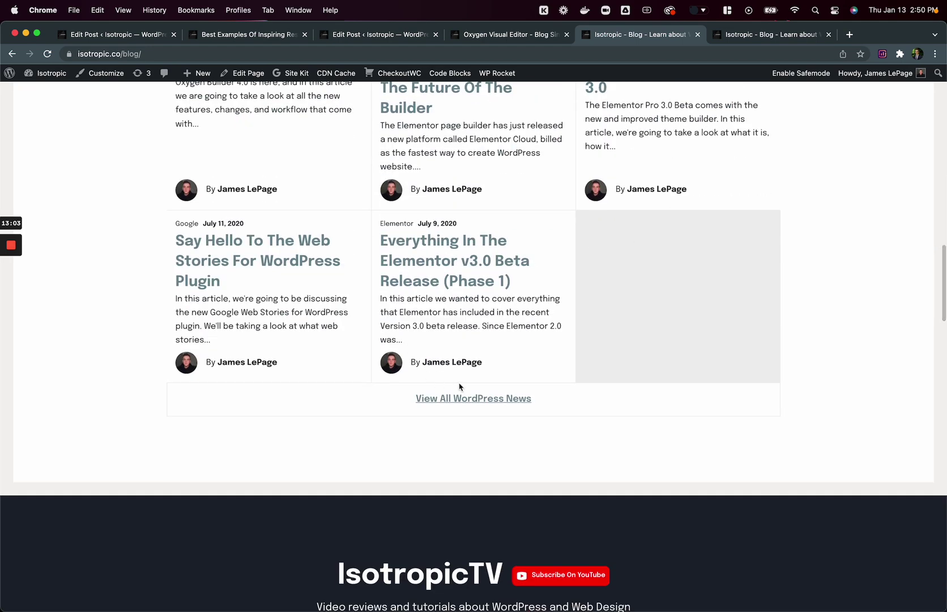
{"action": "scroll", "coordinate": [464, 401], "scroll_direction": "down", "scroll_amount": 6}
{"action": "scroll", "coordinate": [463, 403], "scroll_direction": "down", "scroll_amount": 15}
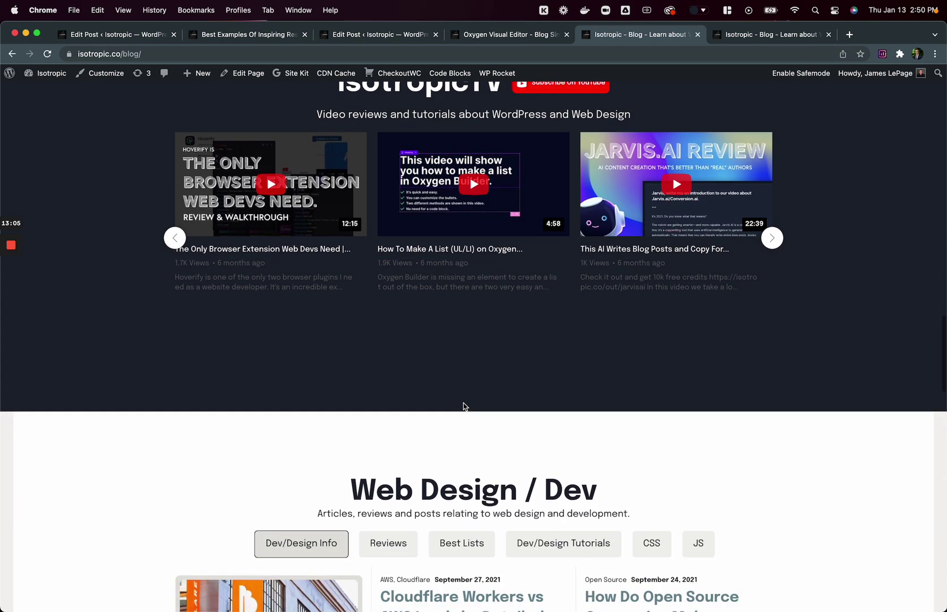
{"action": "scroll", "coordinate": [464, 403], "scroll_direction": "down", "scroll_amount": 2}
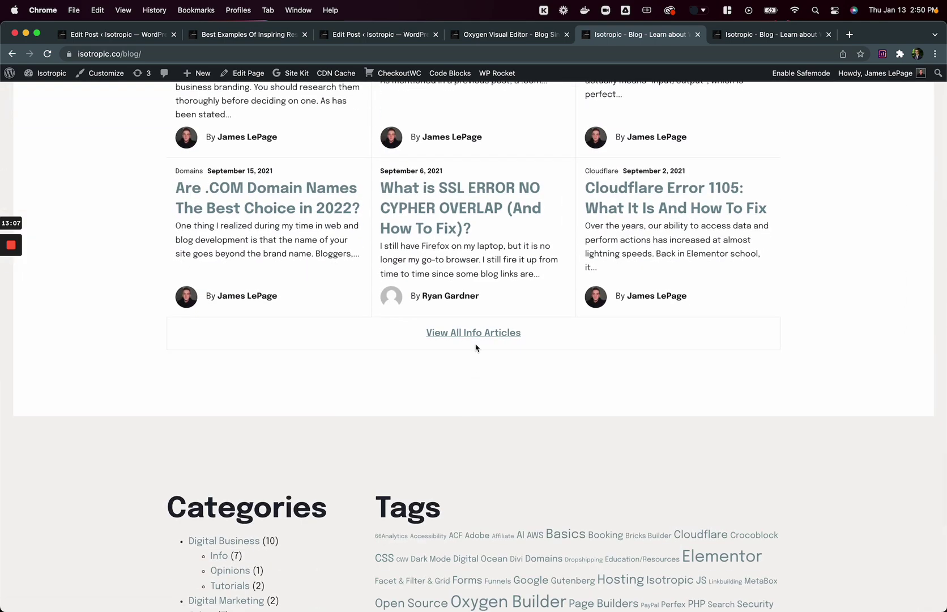
{"action": "scroll", "coordinate": [476, 345], "scroll_direction": "down", "scroll_amount": 7}
{"action": "left_click", "coordinate": [273, 279]}
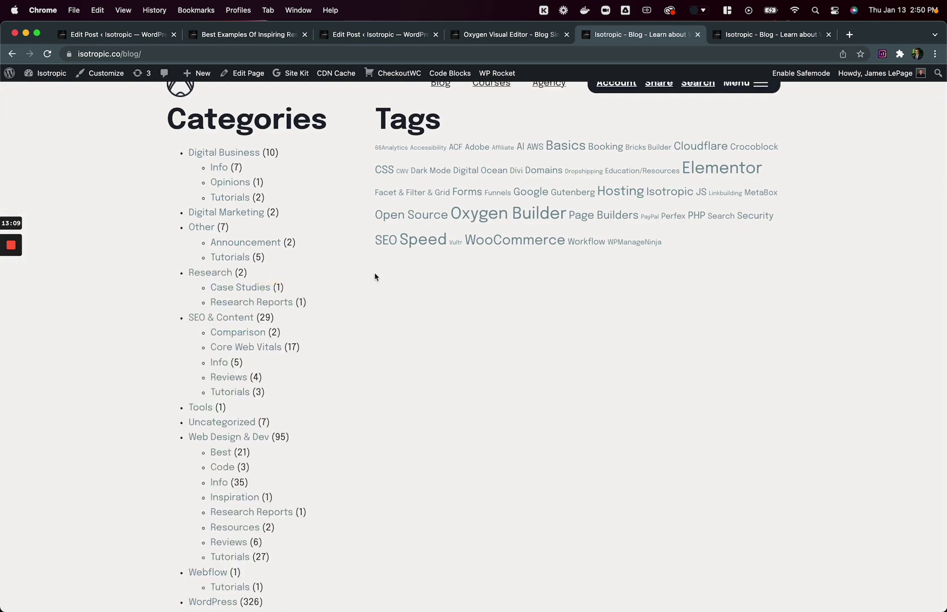
- Scroll to View Blog Archive and open the archive of all posts
{"action": "scroll", "coordinate": [338, 371], "scroll_direction": "down", "scroll_amount": 3}
{"action": "scroll", "coordinate": [337, 370], "scroll_direction": "down", "scroll_amount": 3}
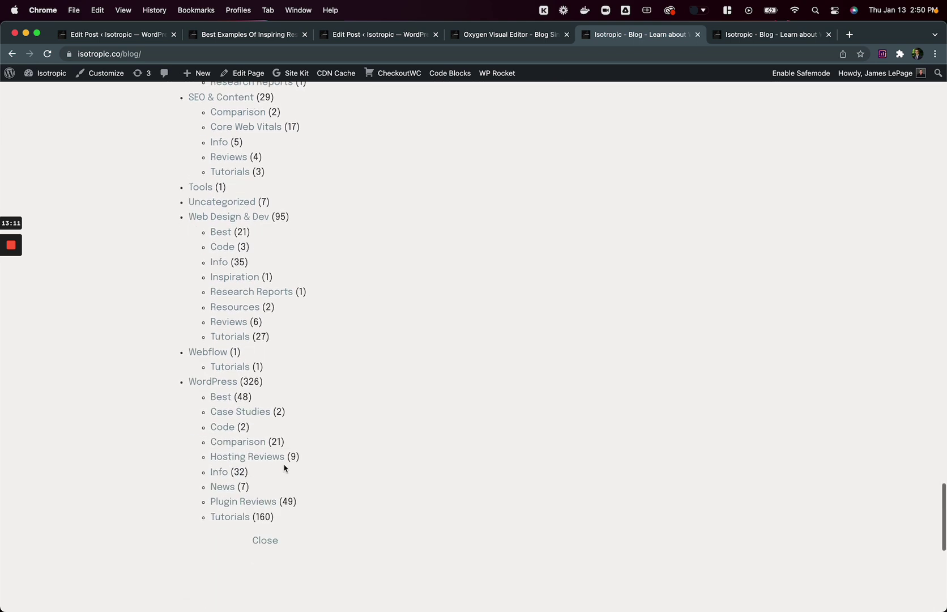
{"action": "scroll", "coordinate": [312, 501], "scroll_direction": "up", "scroll_amount": 6}
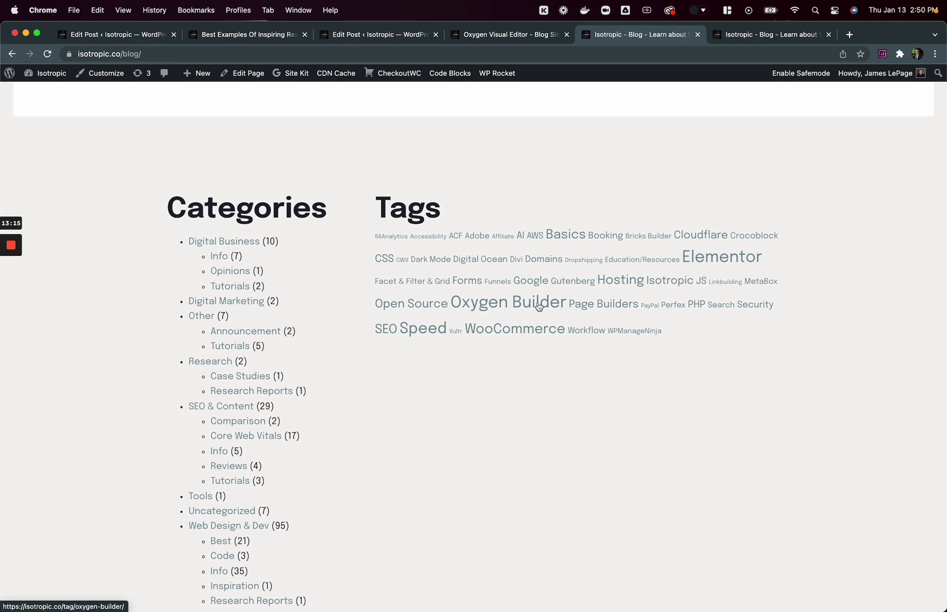
{"action": "scroll", "coordinate": [537, 305], "scroll_direction": "down", "scroll_amount": 10}
{"action": "scroll", "coordinate": [537, 304], "scroll_direction": "up", "scroll_amount": 10}
{"action": "scroll", "coordinate": [537, 306], "scroll_direction": "down", "scroll_amount": 10}
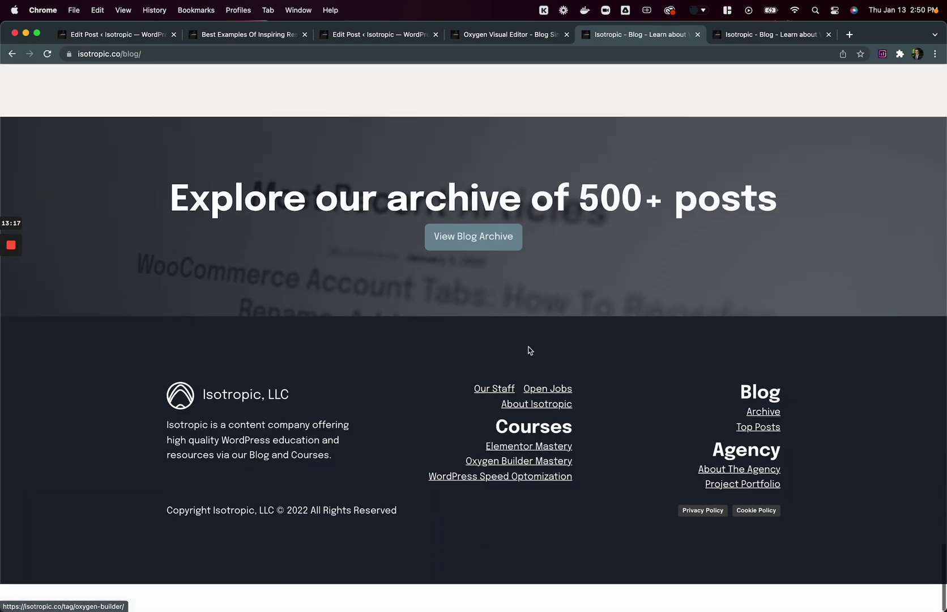
{"action": "left_click", "coordinate": [474, 266]}
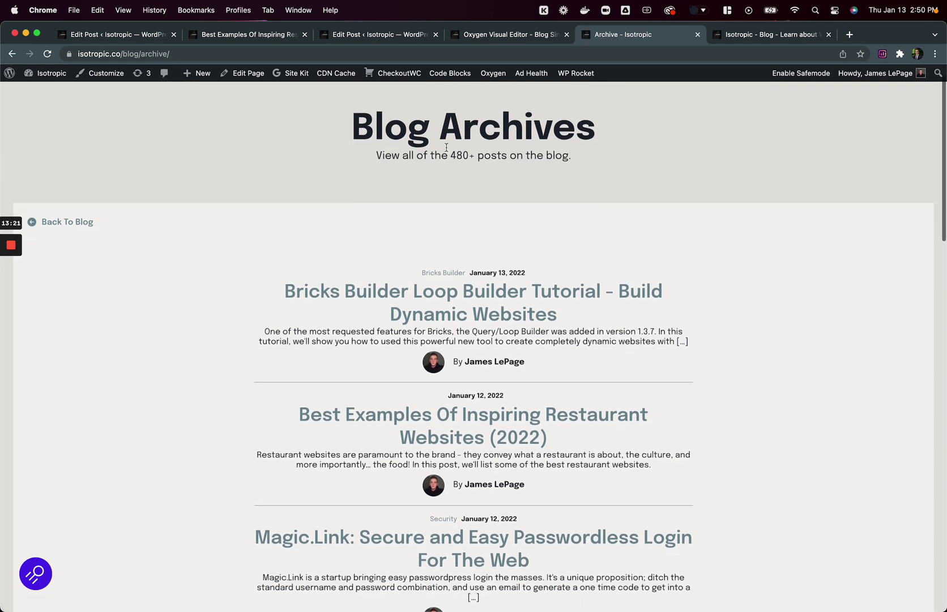
- Highlight the archive's 480+ post count, then scroll down and back to the newest entry
{"action": "left_click", "coordinate": [460, 162]}
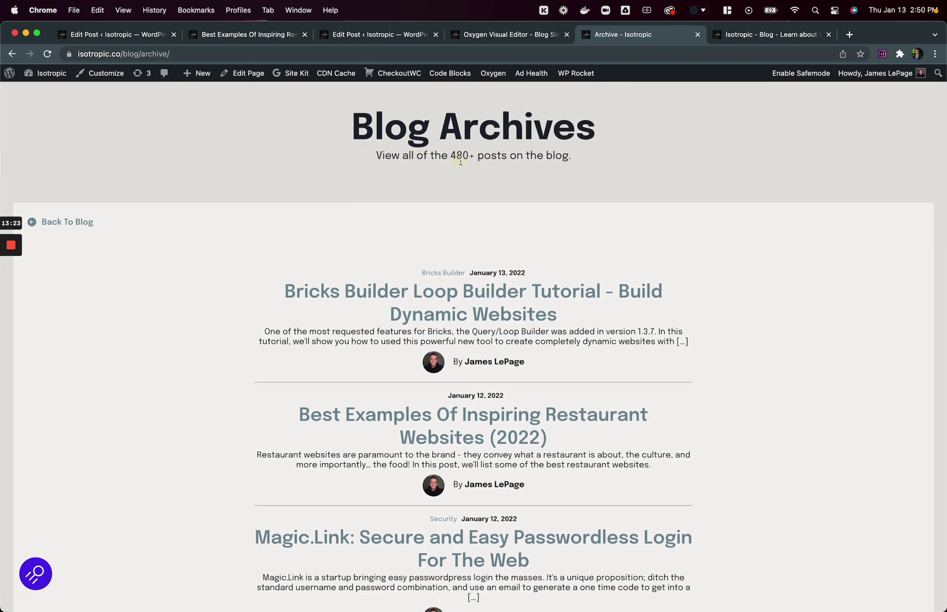
{"action": "double_click", "coordinate": [460, 161]}
{"action": "left_click", "coordinate": [473, 206]}
{"action": "scroll", "coordinate": [383, 310], "scroll_direction": "down", "scroll_amount": 20}
{"action": "scroll", "coordinate": [383, 310], "scroll_direction": "up", "scroll_amount": 20}
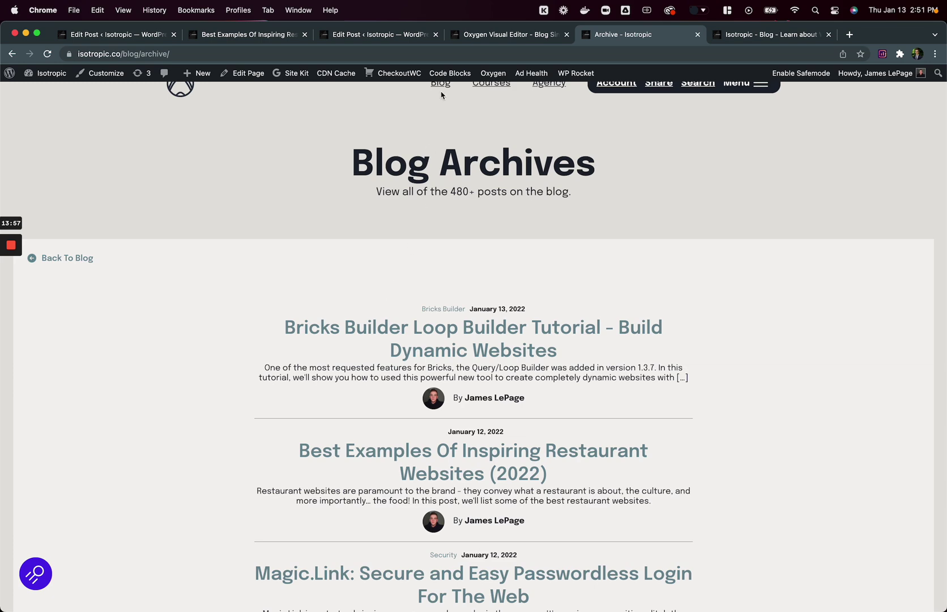
- Open the Oxygen Builder Mastery course from the Isotropic University Courses page
{"action": "left_click", "coordinate": [485, 85]}
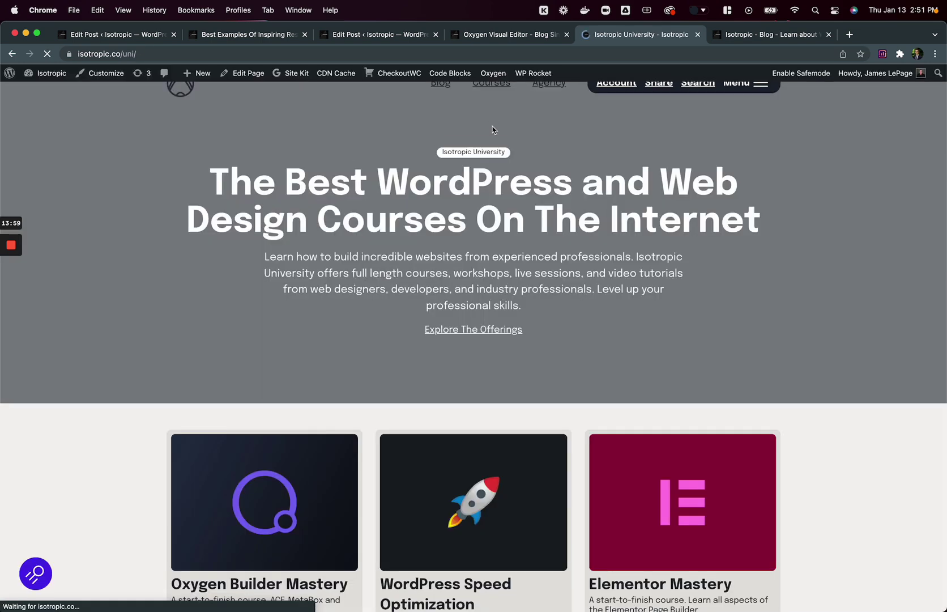
{"action": "scroll", "coordinate": [239, 153], "scroll_direction": "down", "scroll_amount": 2}
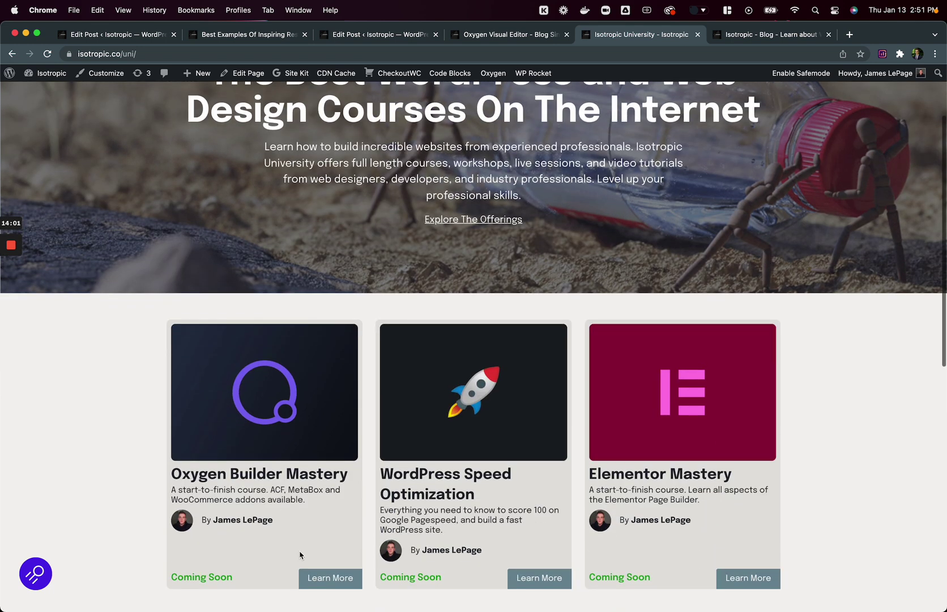
{"action": "left_click", "coordinate": [312, 577]}
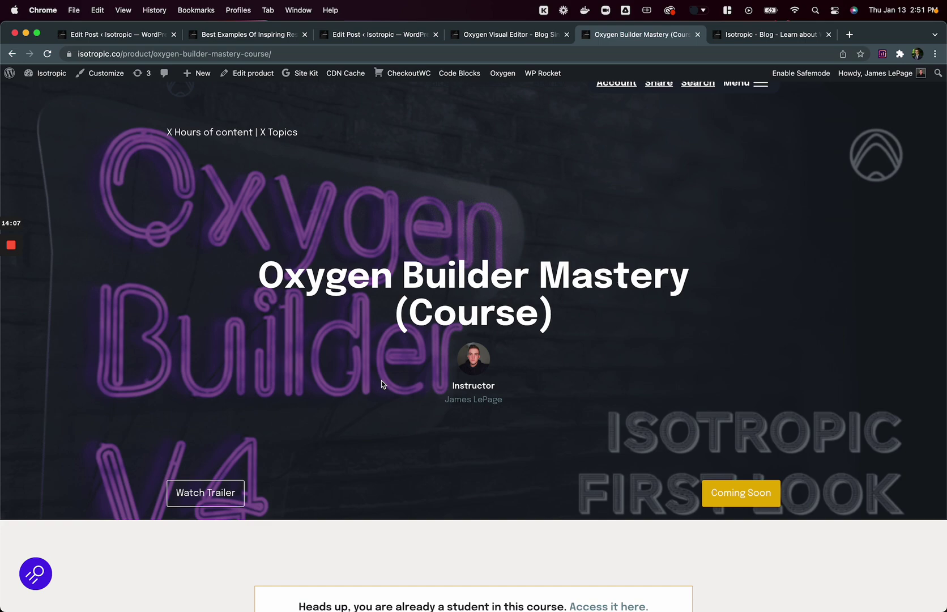
- Scroll the course page down to its coming-soon launch signup block
{"action": "scroll", "coordinate": [382, 384], "scroll_direction": "down", "scroll_amount": 20}
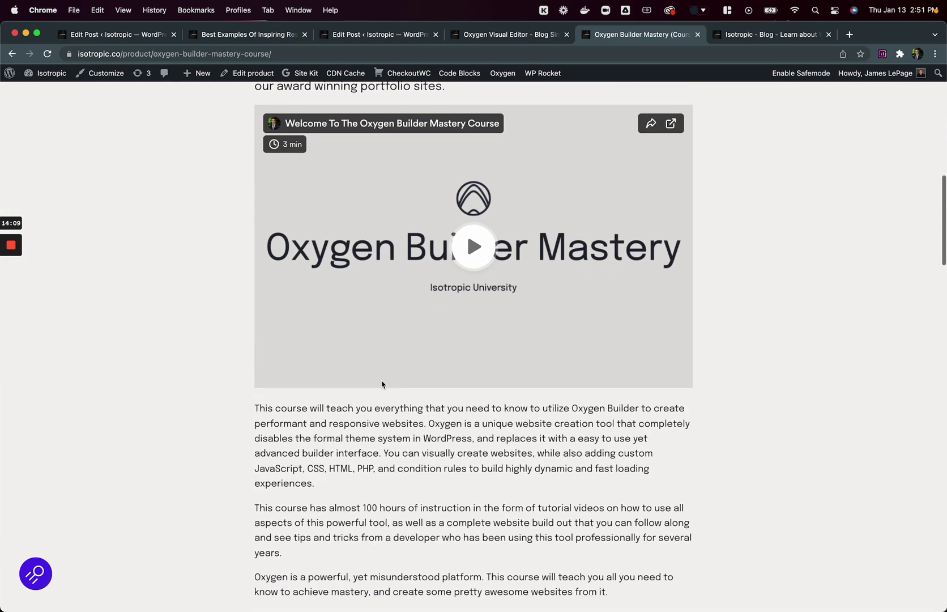
{"action": "scroll", "coordinate": [381, 385], "scroll_direction": "down", "scroll_amount": 10}
{"action": "scroll", "coordinate": [381, 384], "scroll_direction": "up", "scroll_amount": 20}
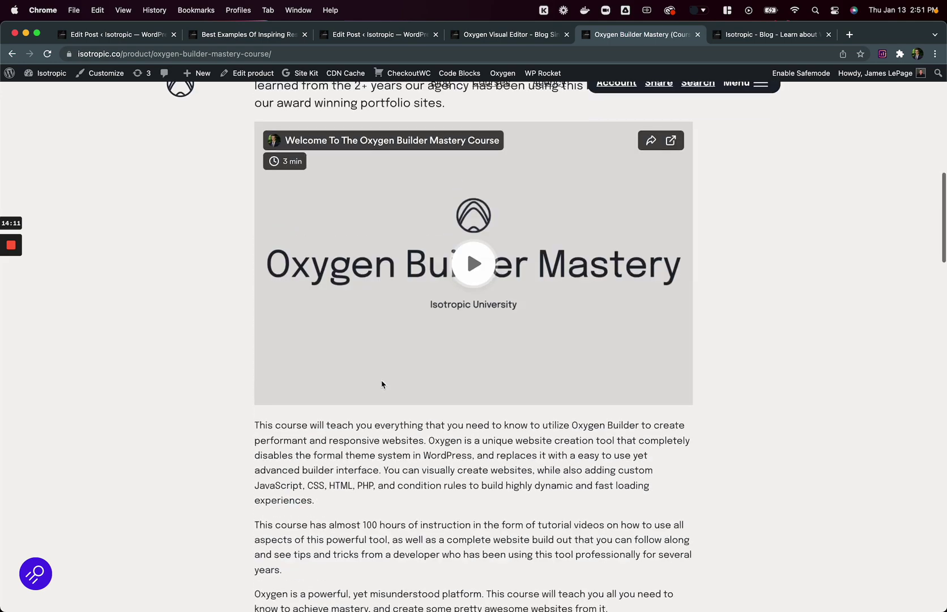
{"action": "scroll", "coordinate": [505, 194], "scroll_direction": "up", "scroll_amount": 3}
{"action": "scroll", "coordinate": [638, 377], "scroll_direction": "down", "scroll_amount": 3}
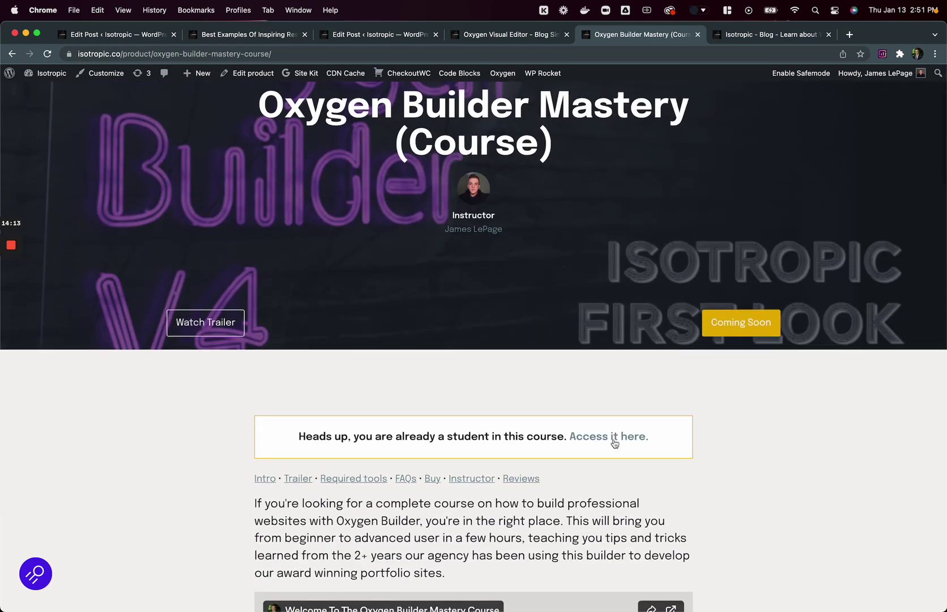
{"action": "scroll", "coordinate": [615, 443], "scroll_direction": "down", "scroll_amount": 15}
{"action": "scroll", "coordinate": [615, 443], "scroll_direction": "down", "scroll_amount": 5}
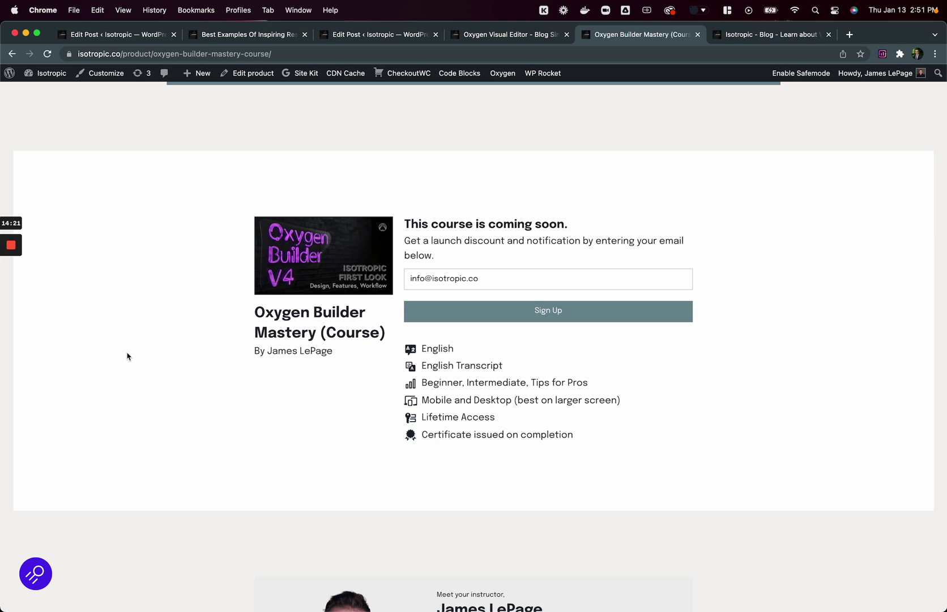
{"action": "mouse_move", "coordinate": [15, 250]}
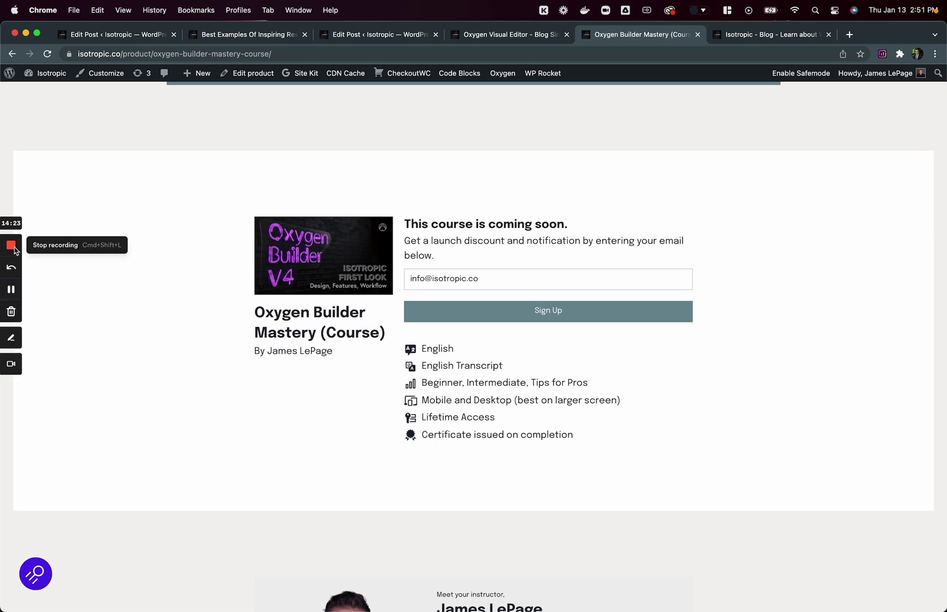